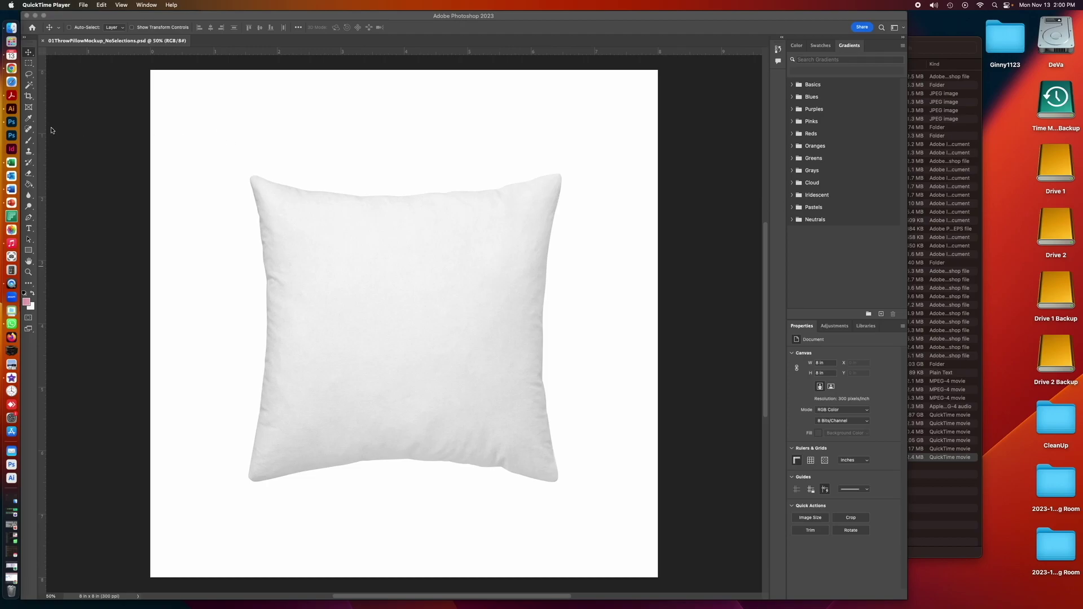
- Try a Magic Wand selection on the pillow at a tolerance of 32, move the Layers panel off the canvas, and deselect
{"action": "left_click", "coordinate": [29, 86]}
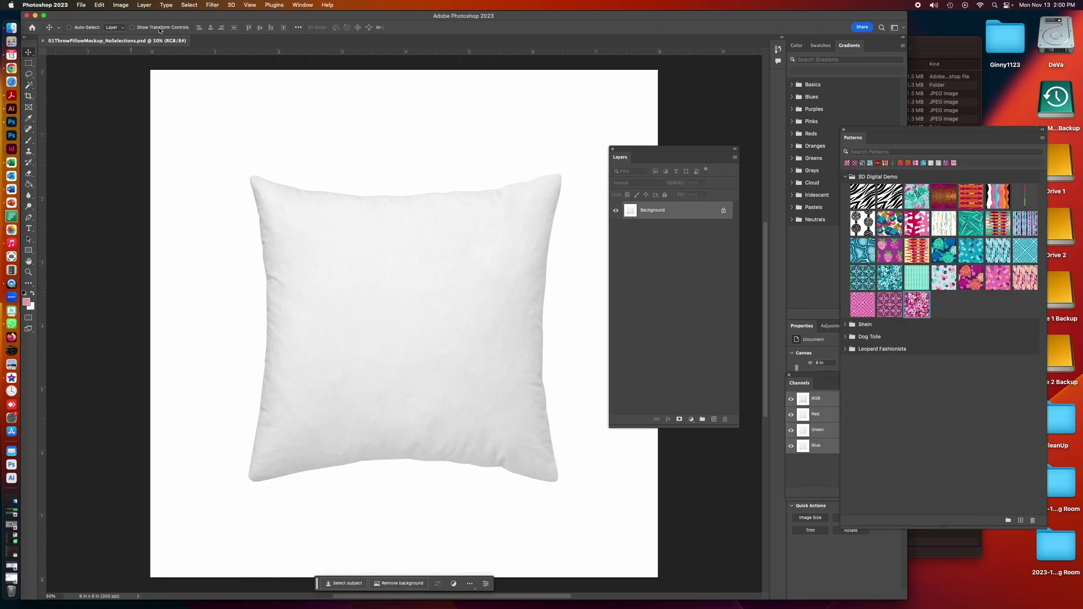
{"action": "left_click", "coordinate": [29, 85]}
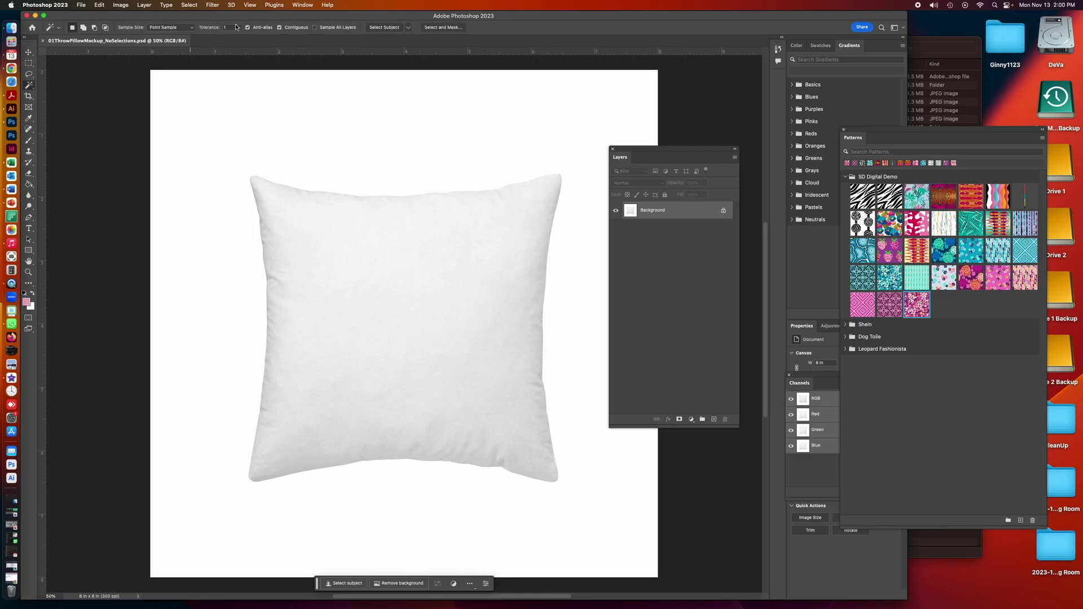
{"action": "type", "text": "2"}
{"action": "left_click", "coordinate": [358, 230]}
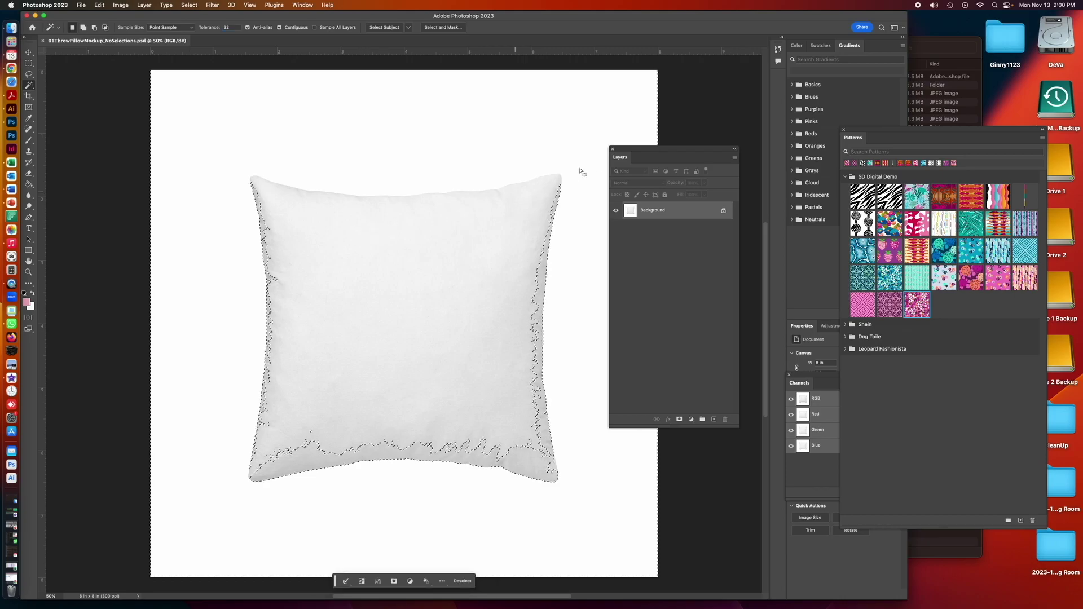
{"action": "left_click_drag", "start_coordinate": [638, 151], "coordinate": [771, 157]}
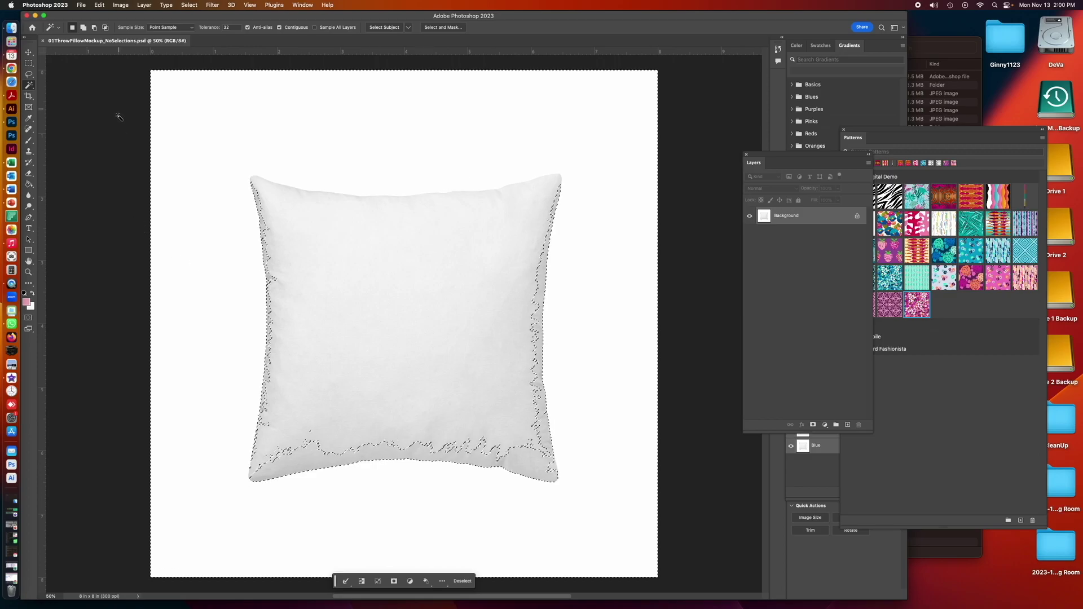
{"action": "key", "text": "super+d"}
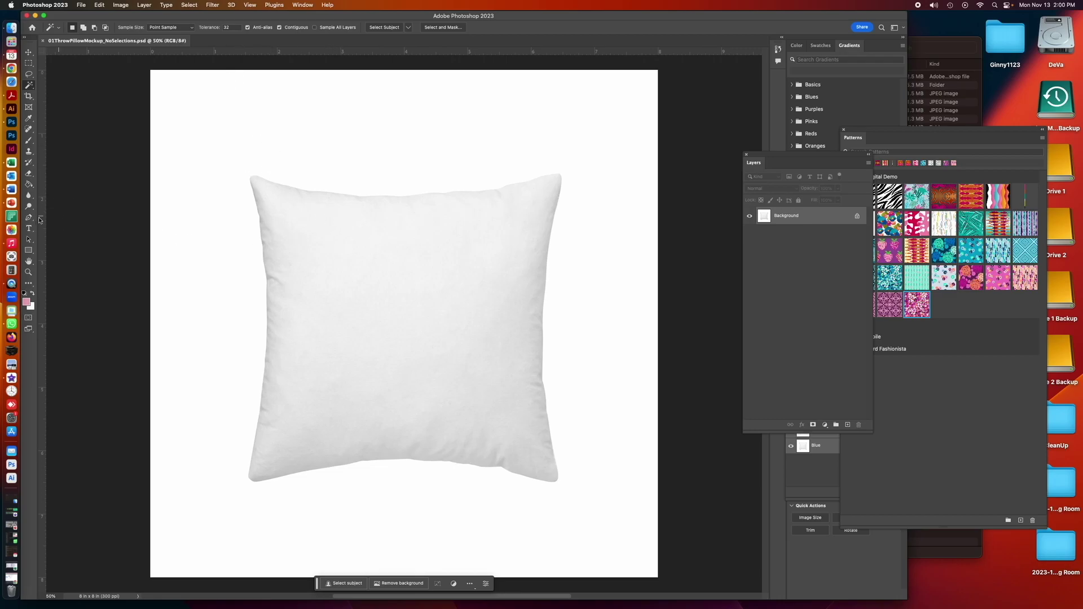
- Examine the boundary between the pillow's upper edge and the white background at pixel level
{"action": "left_click", "coordinate": [30, 272]}
{"action": "left_click_drag", "start_coordinate": [335, 207], "coordinate": [363, 213]}
{"action": "left_click", "coordinate": [364, 213]}
{"action": "left_click", "coordinate": [364, 213]}
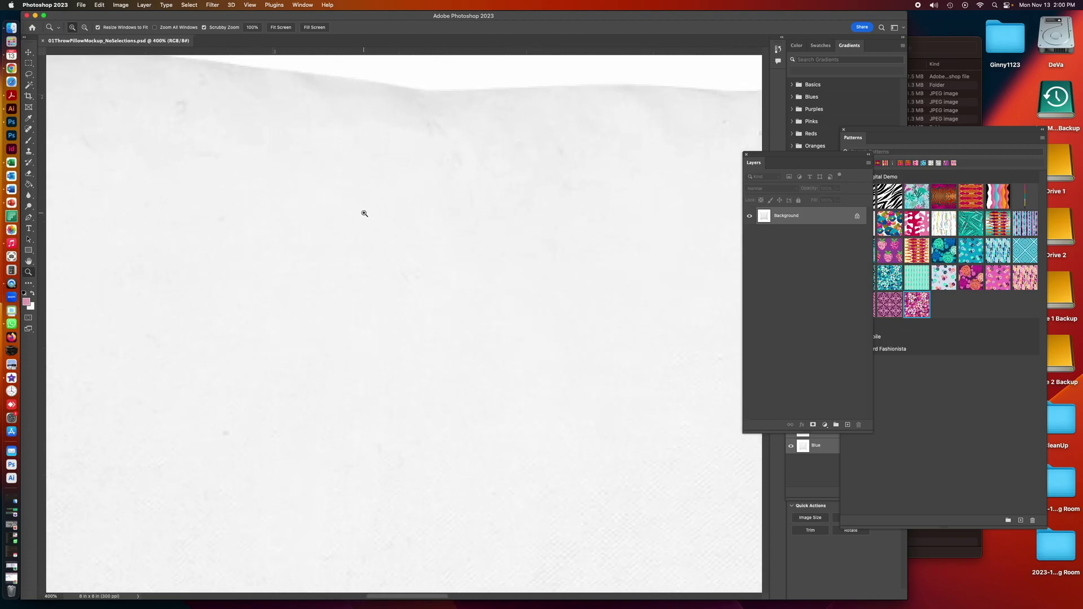
{"action": "left_click", "coordinate": [364, 214]}
{"action": "left_click", "coordinate": [364, 213]}
{"action": "left_click_drag", "start_coordinate": [397, 137], "coordinate": [398, 223]}
{"action": "left_click", "coordinate": [399, 217]}
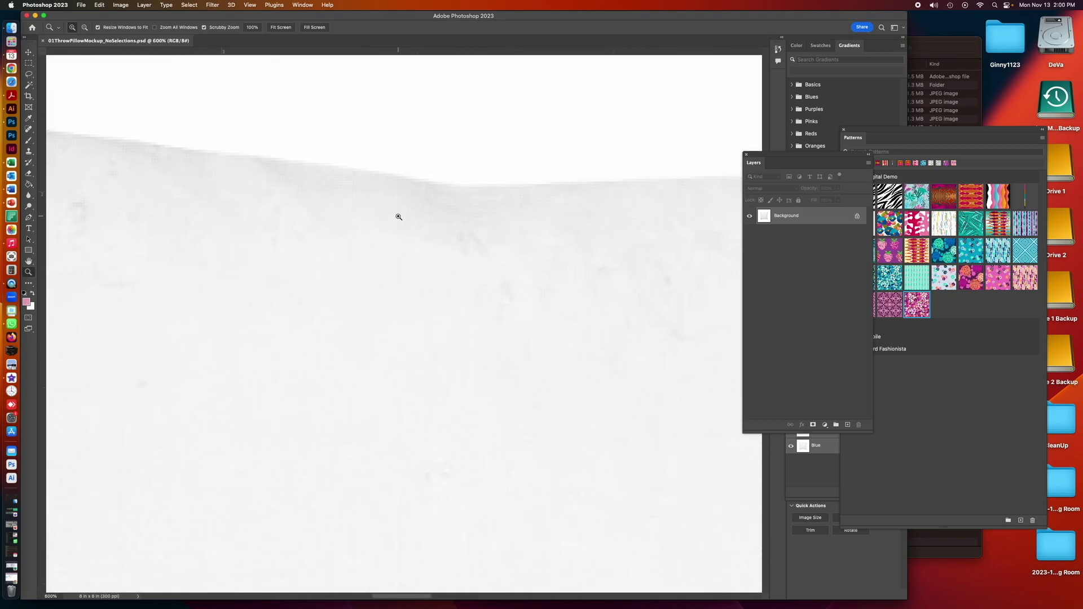
{"action": "left_click", "coordinate": [399, 216]}
{"action": "left_click", "coordinate": [399, 217]}
{"action": "left_click", "coordinate": [399, 215]}
{"action": "left_click_drag", "start_coordinate": [408, 192], "coordinate": [411, 254]}
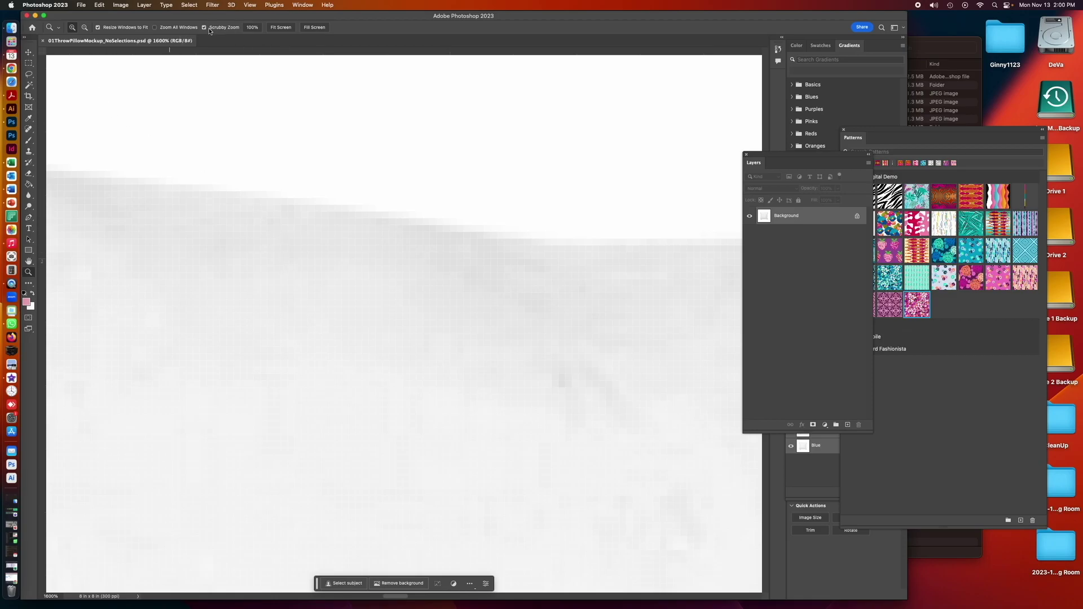
- Try selecting the white background around the pillow with the Magic Wand at a tolerance of 1, and deselect it
{"action": "left_click", "coordinate": [28, 85]}
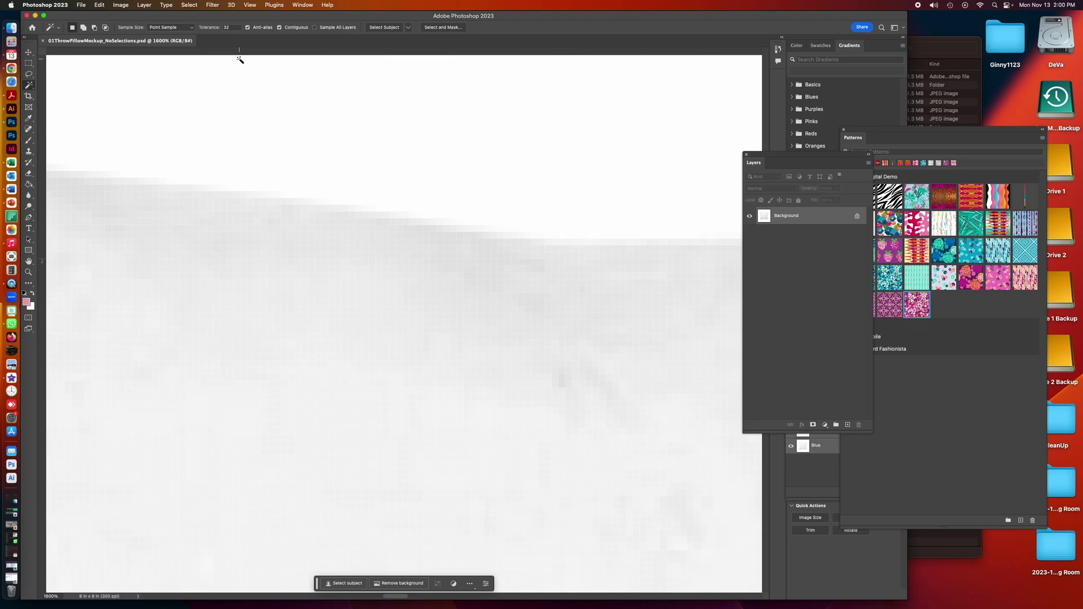
{"action": "key", "text": "super+minus"}
{"action": "key", "text": "super+minus"}
{"action": "key", "text": "super+minus"}
{"action": "key", "text": "super+minus"}
{"action": "key", "text": "super+minus"}
{"action": "key", "text": "super+minus"}
{"action": "key", "text": "super+minus"}
{"action": "key", "text": "super+minus"}
{"action": "key", "text": "super+minus"}
{"action": "key", "text": "super+minus"}
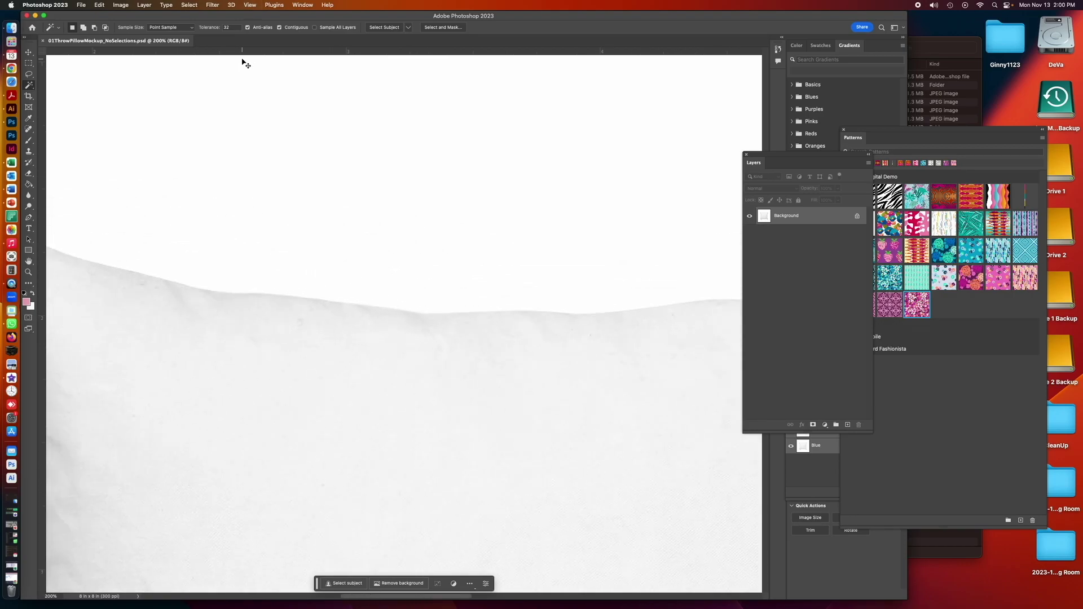
{"action": "left_click_drag", "start_coordinate": [388, 215], "coordinate": [366, 88]}
{"action": "key", "text": "super+minus"}
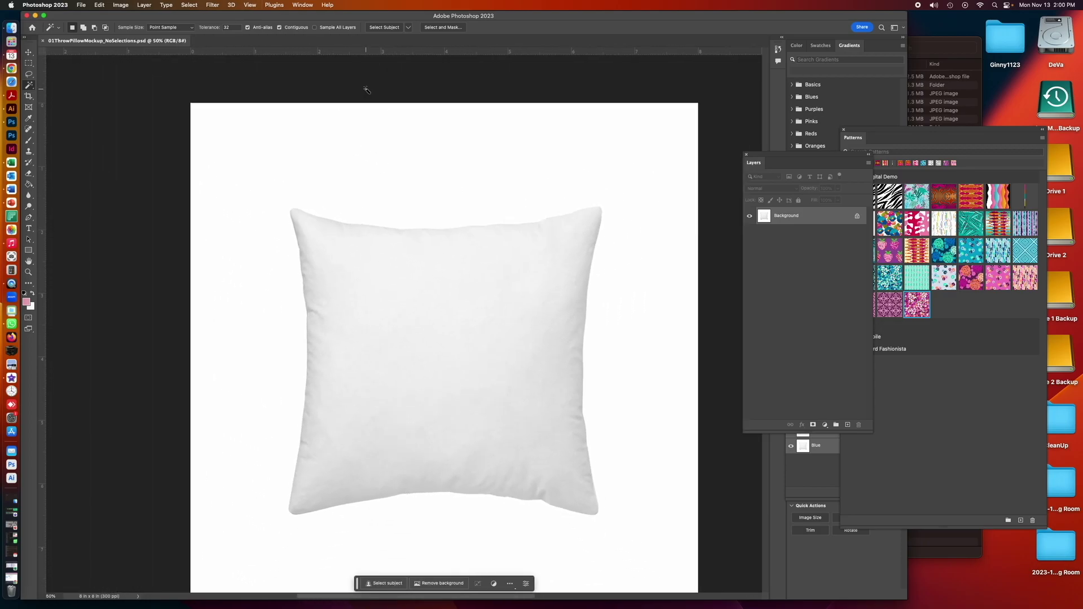
{"action": "left_click_drag", "start_coordinate": [350, 133], "coordinate": [299, 115]}
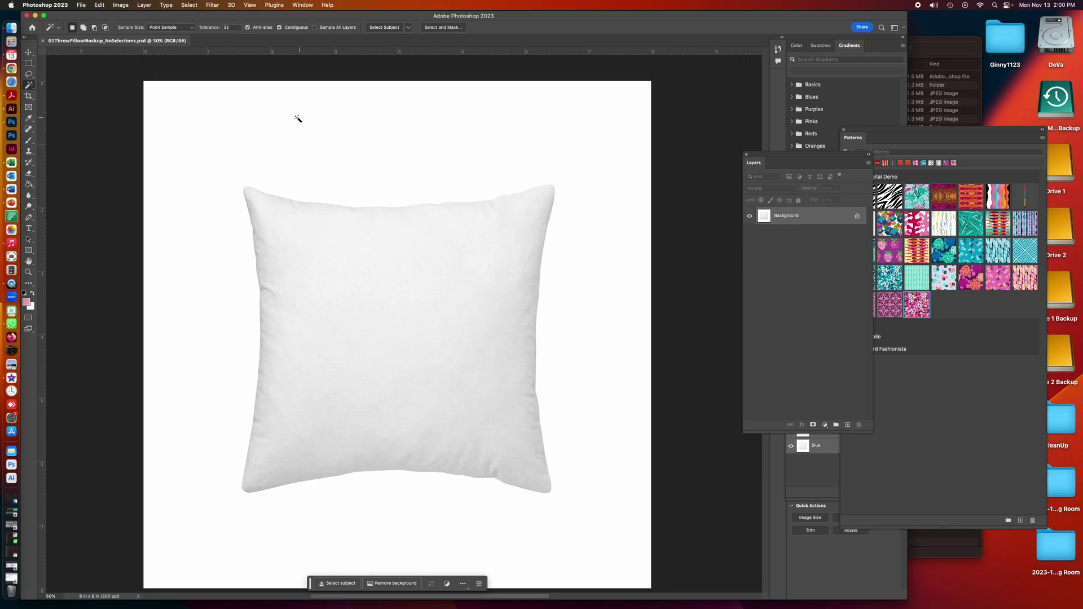
{"action": "left_click", "coordinate": [226, 27]}
{"action": "type", "text": "1"}
{"action": "left_click", "coordinate": [265, 117]}
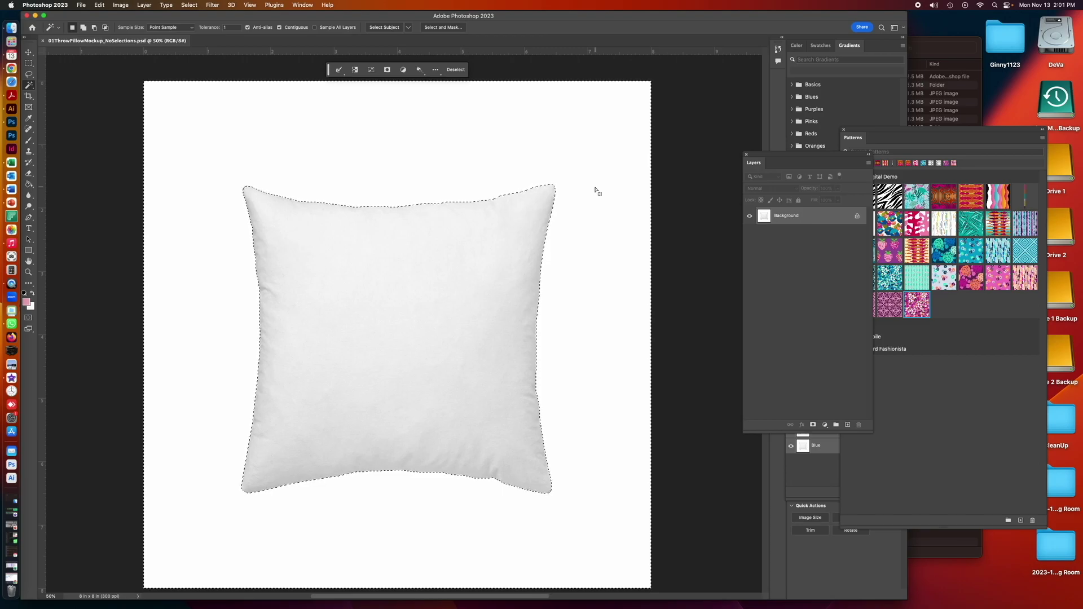
{"action": "key", "text": "super+d"}
- Try selecting the white background again with the Magic Wand tolerance set back to 32, and clear that selection
{"action": "left_click", "coordinate": [237, 27]}
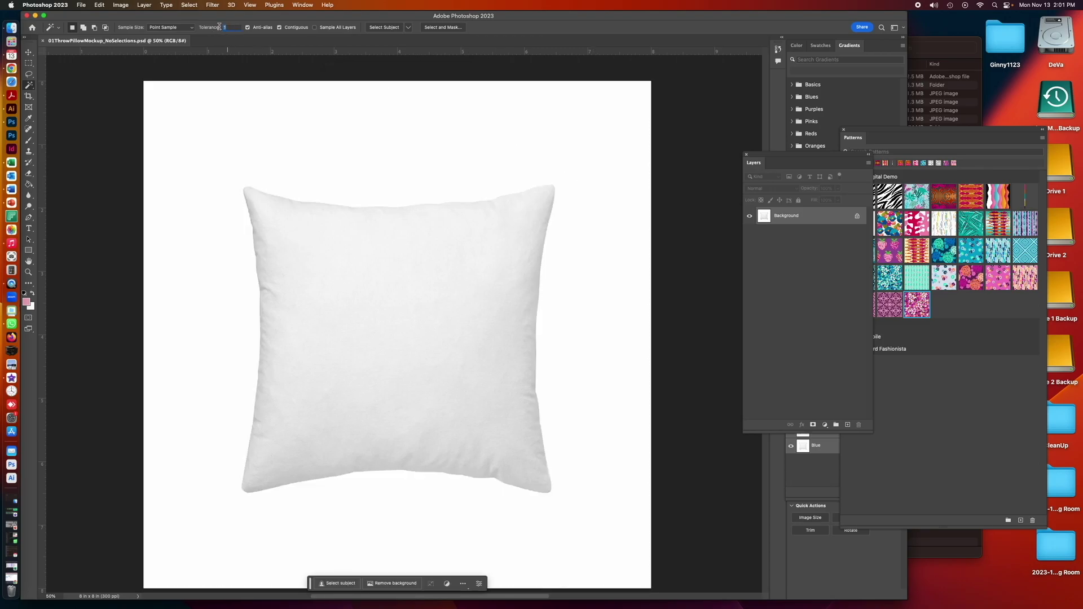
{"action": "type", "text": "32"}
{"action": "left_click", "coordinate": [316, 125]}
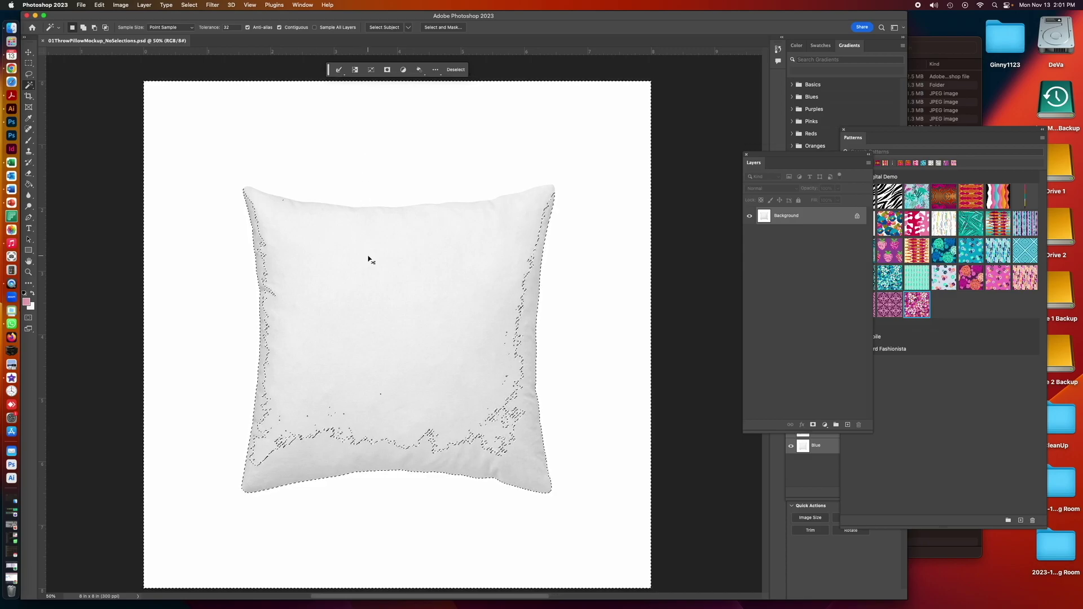
{"action": "key", "text": "super+d"}
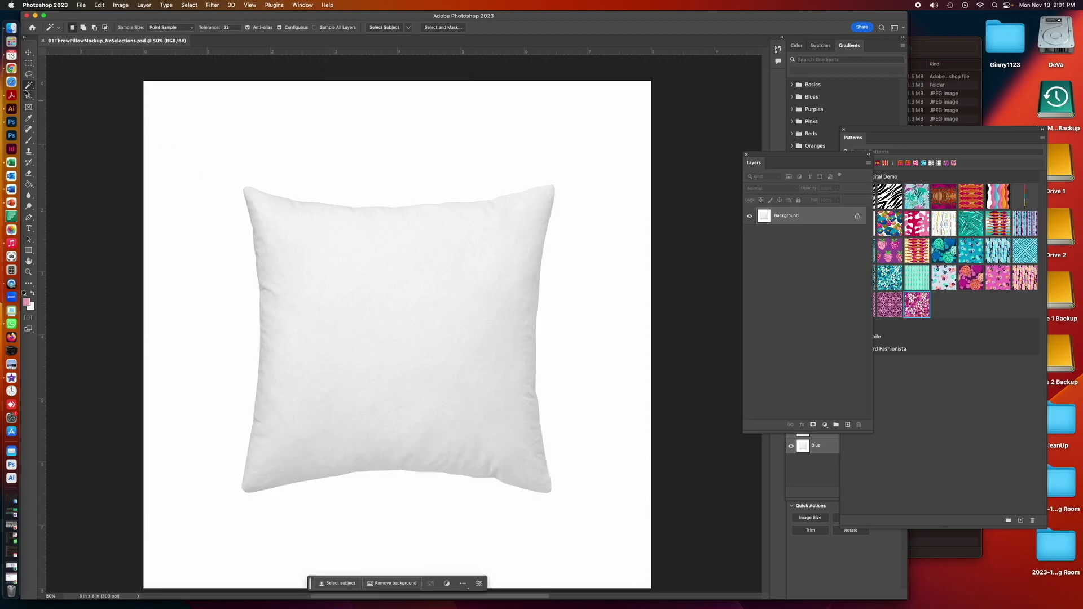
- Select the white background with the Magic Wand at a tolerance of 1 and invert the selection to the pillow
{"action": "double_click", "coordinate": [237, 27]}
{"action": "type", "text": "1"}
{"action": "left_click", "coordinate": [258, 135]}
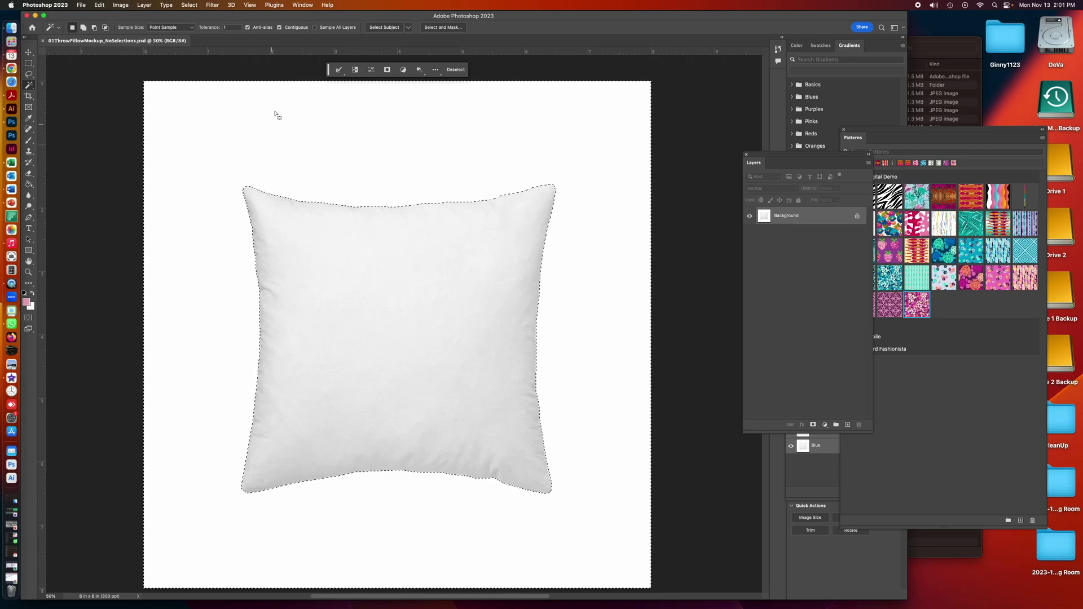
{"action": "left_click", "coordinate": [191, 5]}
{"action": "left_click", "coordinate": [199, 40]}
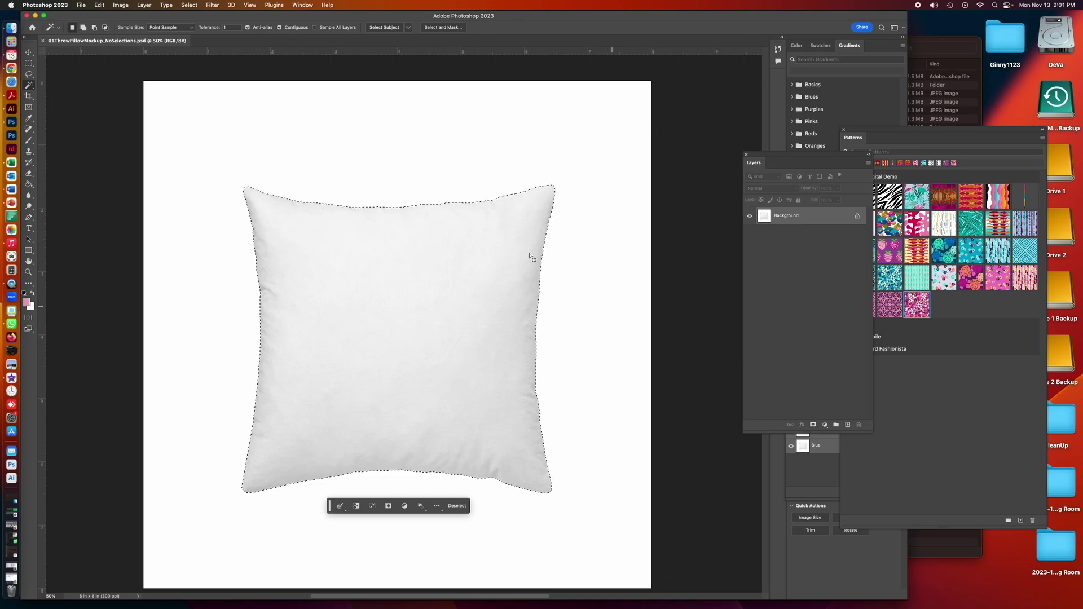
- Save the pillow selection as a new channel named Contour and deselect
{"action": "left_click", "coordinate": [186, 4]}
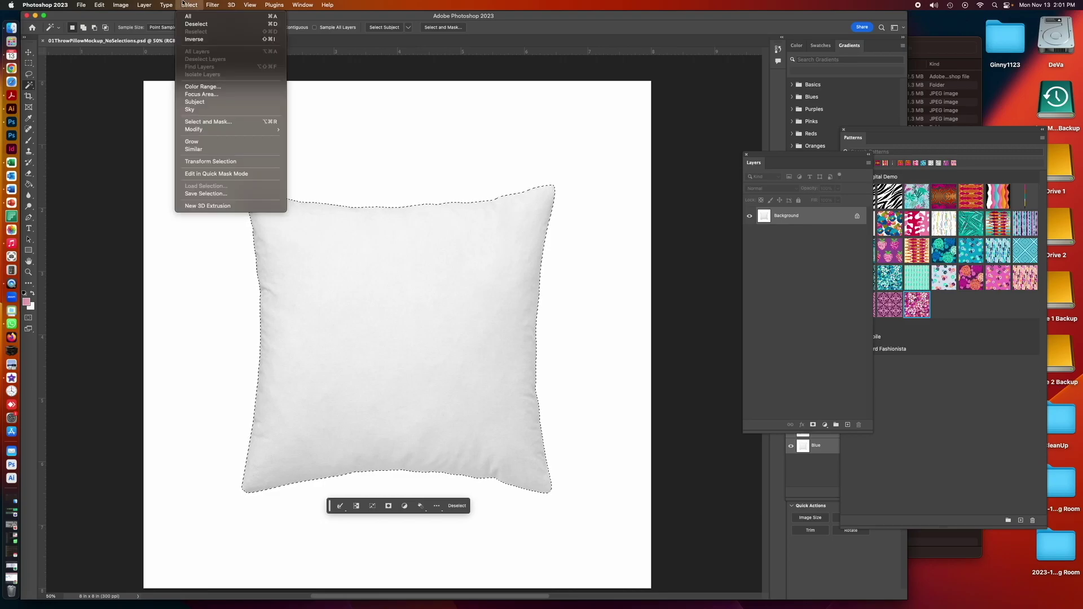
{"action": "left_click", "coordinate": [204, 194]}
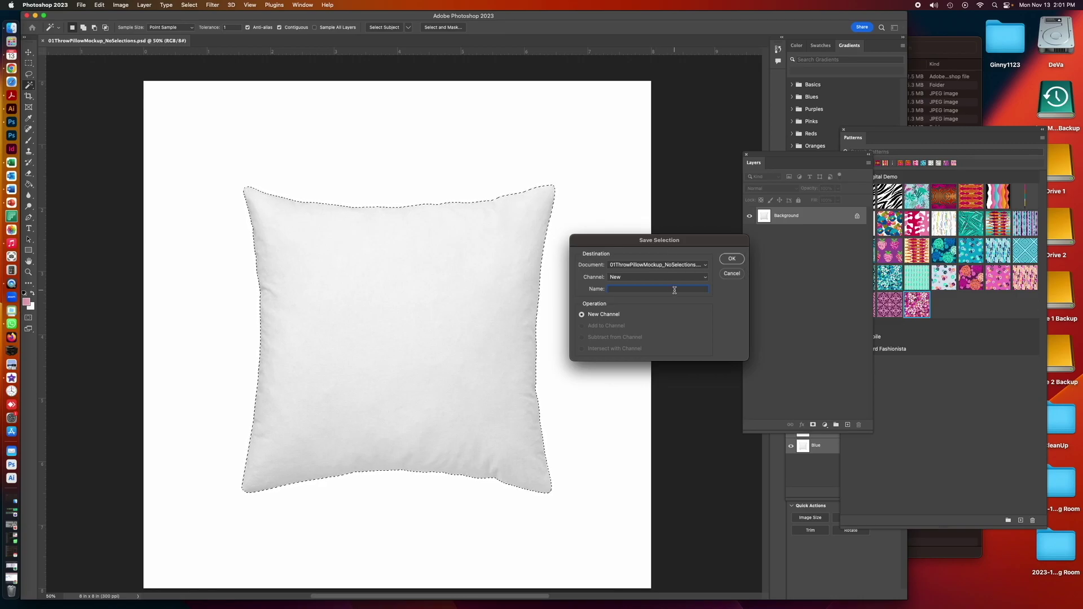
{"action": "type", "text": "Contour"}
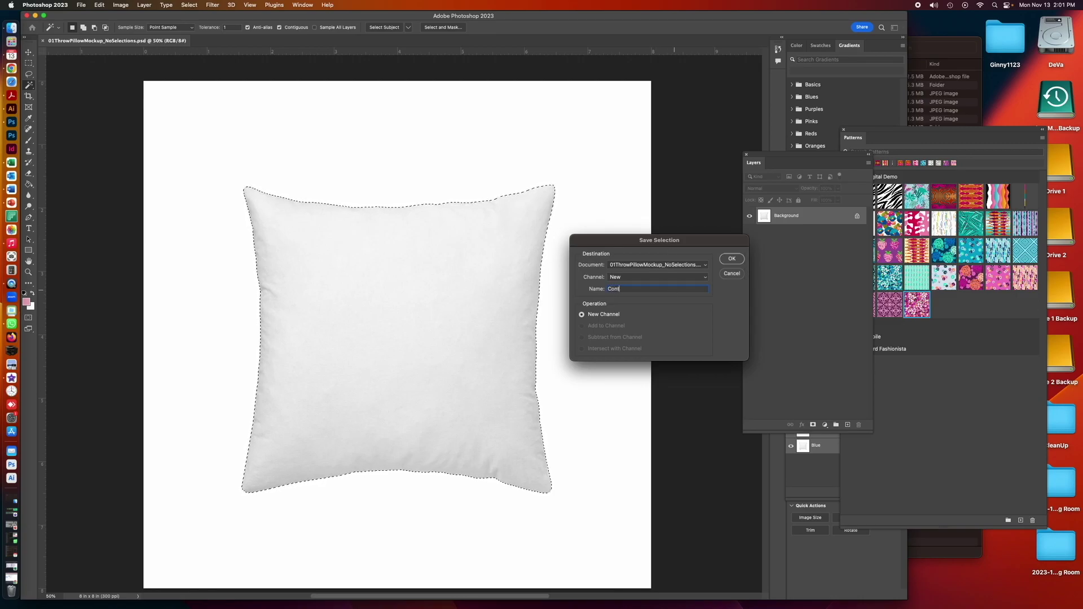
{"action": "left_click", "coordinate": [734, 259]}
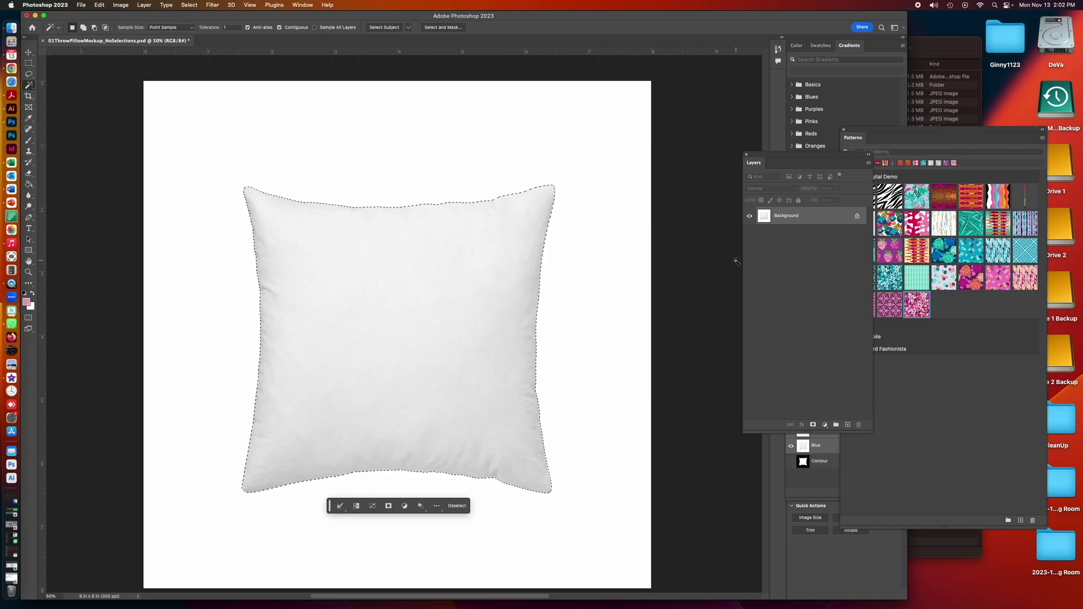
{"action": "key", "text": "super+d"}
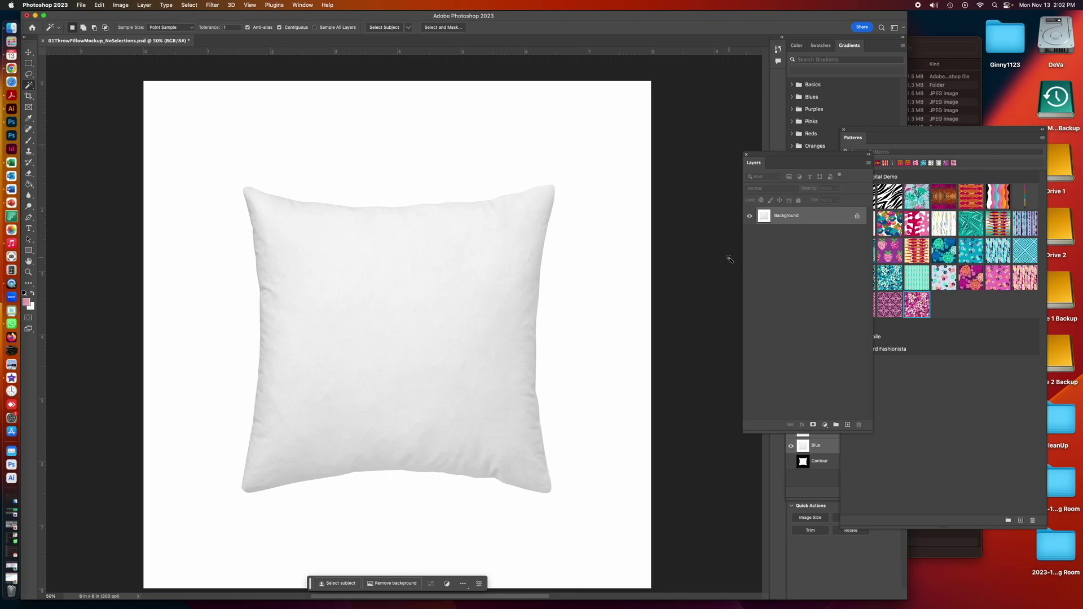
- Load the saved Contour channel as a new selection
{"action": "left_click", "coordinate": [187, 4]}
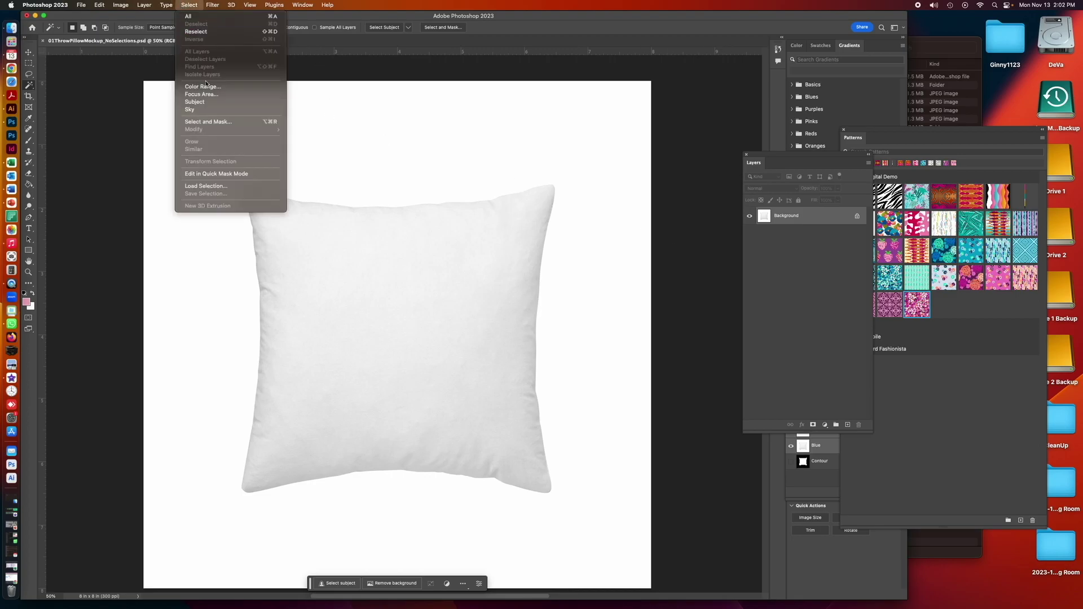
{"action": "left_click", "coordinate": [219, 187]}
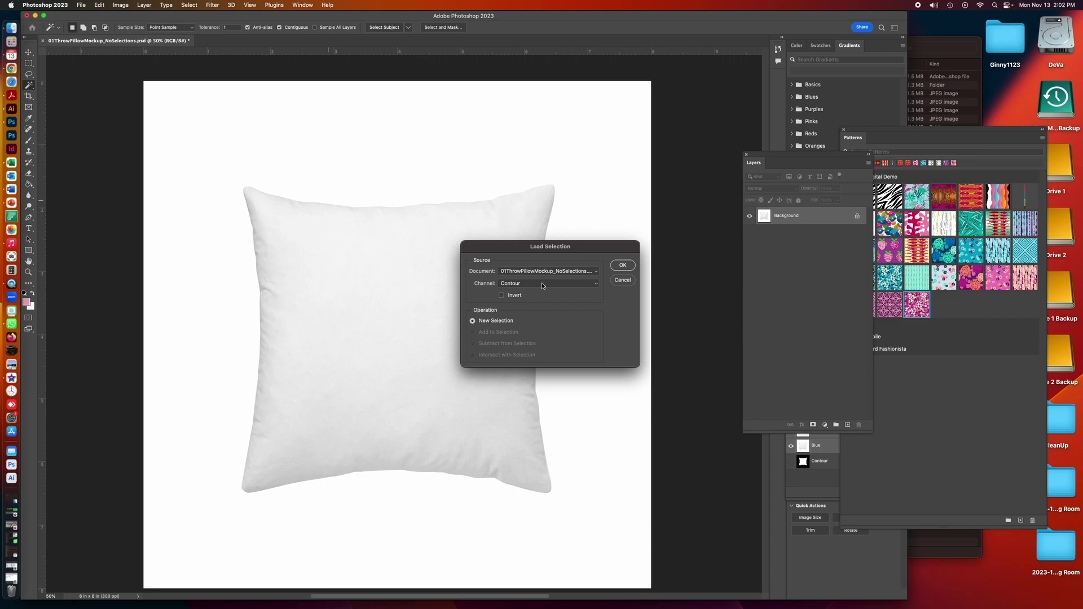
{"action": "left_click", "coordinate": [622, 266]}
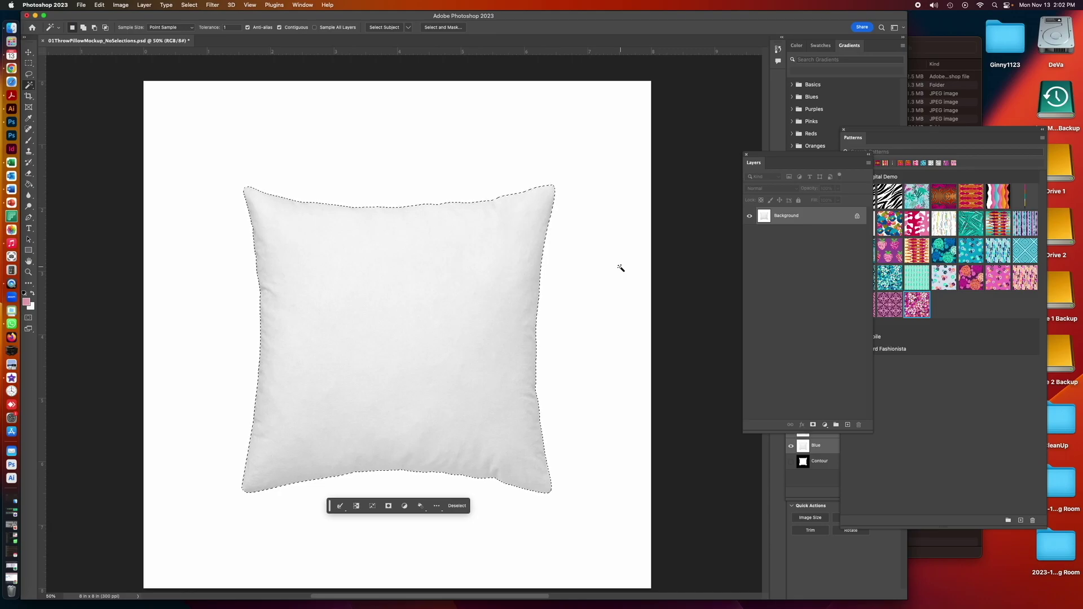
- Begin saving the document under a new name, with ProductMockups as the destination folder
{"action": "left_click", "coordinate": [81, 5]}
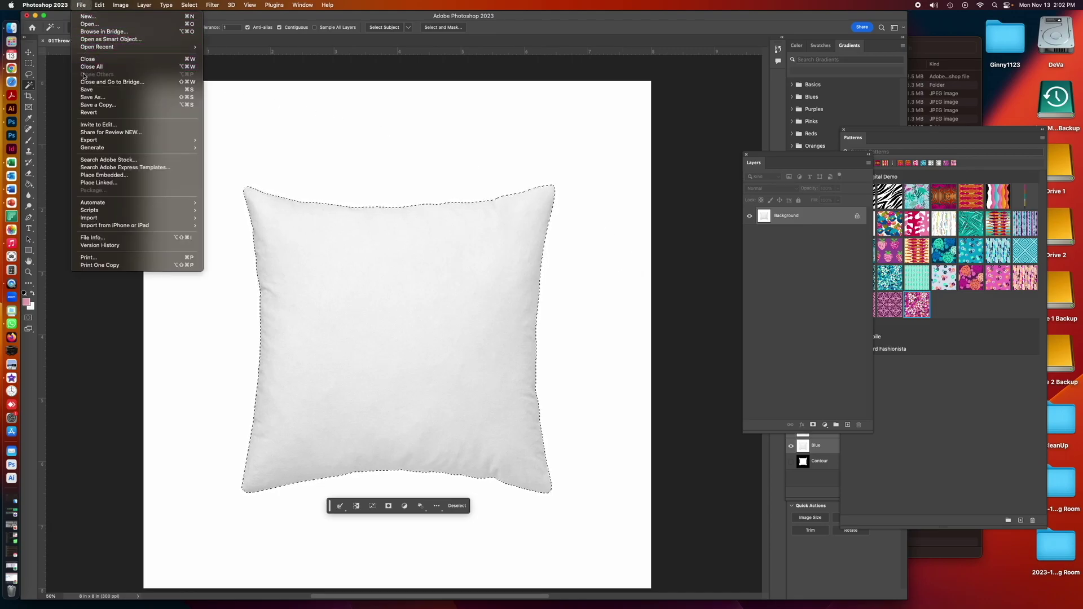
{"action": "left_click", "coordinate": [88, 98]}
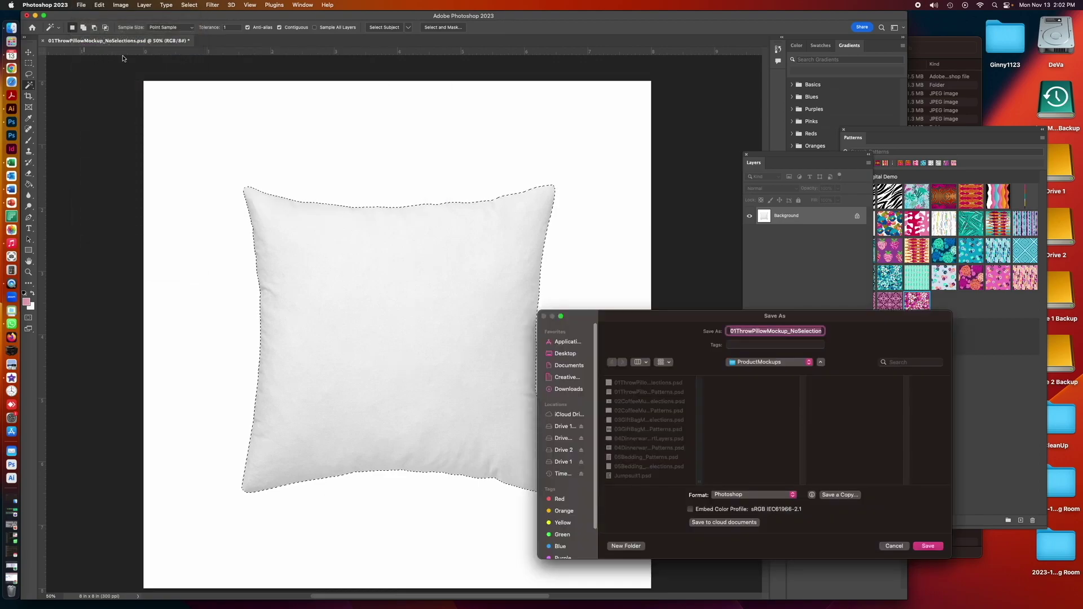
{"action": "left_click_drag", "start_coordinate": [628, 315], "coordinate": [540, 233]}
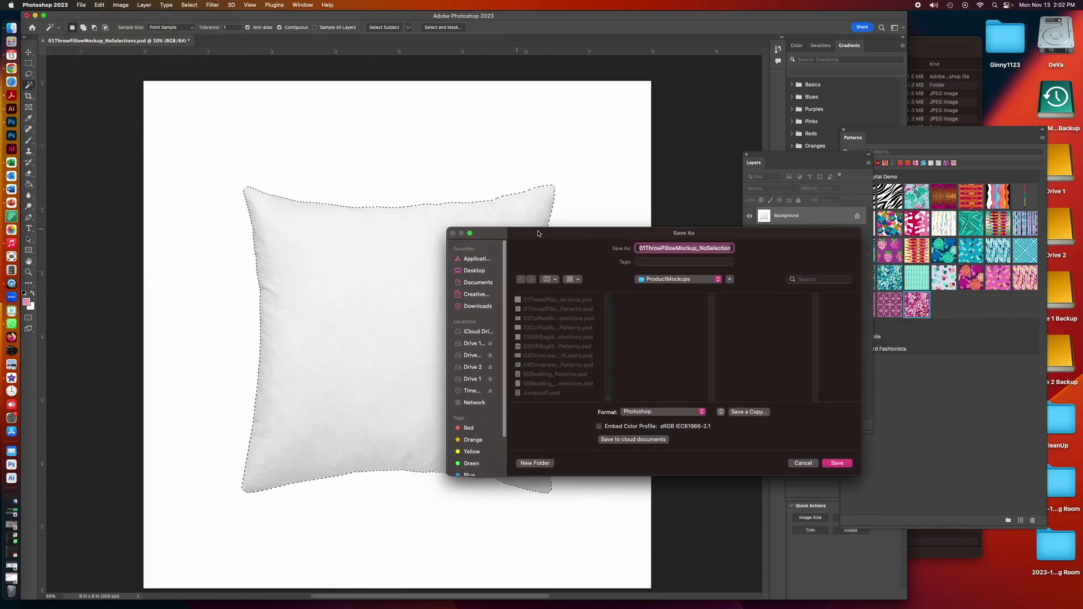
{"action": "left_click", "coordinate": [667, 279]}
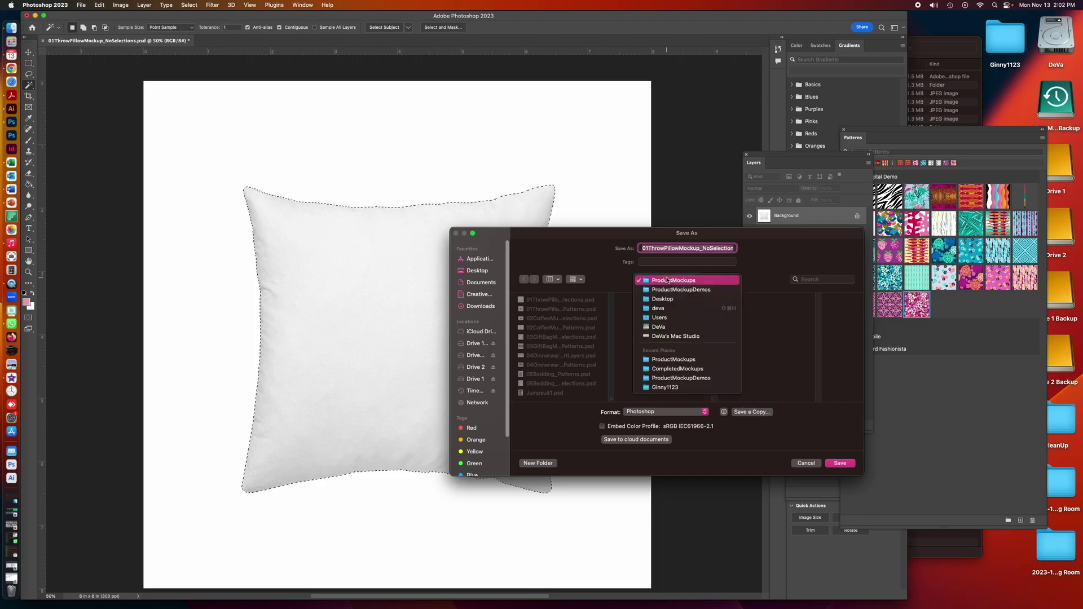
{"action": "left_click", "coordinate": [669, 280]}
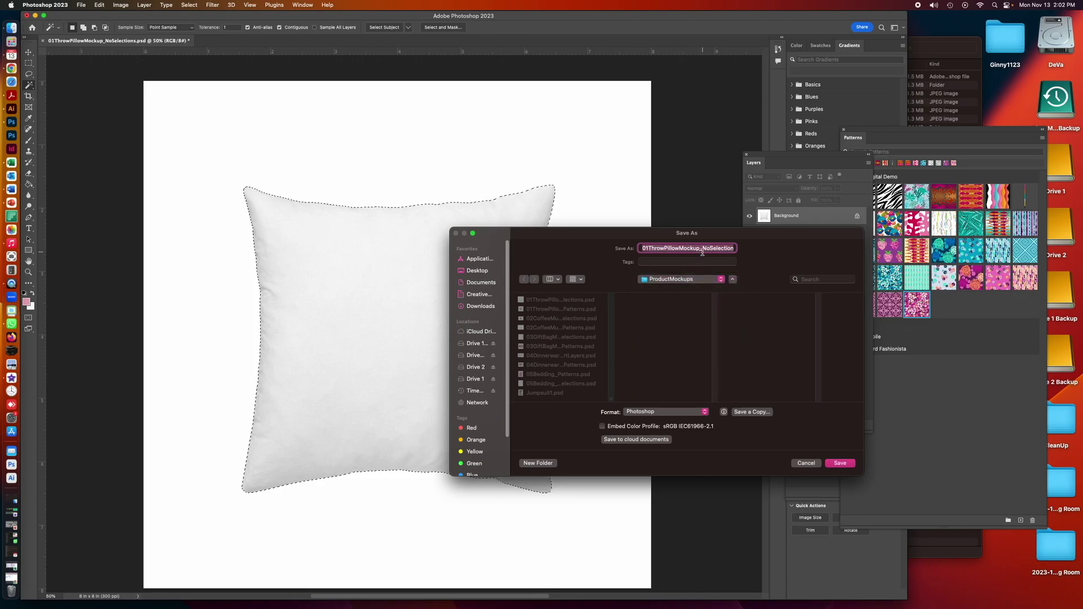
- Name the file 01ThrowPillowMockup_Master.psd and save it in the ProductMockups folder
{"action": "left_click", "coordinate": [733, 249]}
{"action": "double_click", "coordinate": [733, 248]}
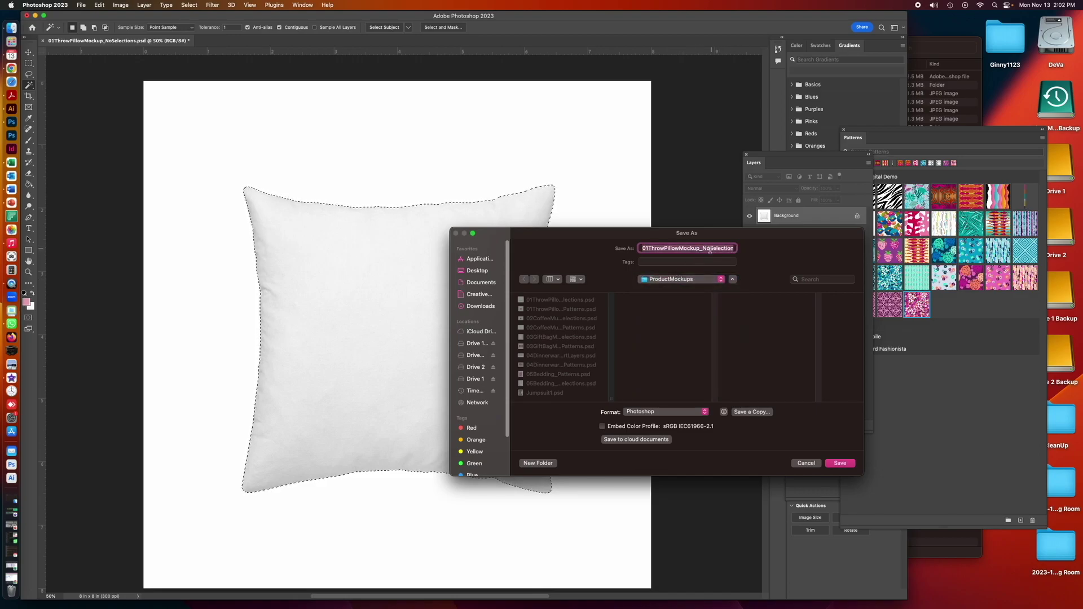
{"action": "key", "text": "BackSpace"}
{"action": "key", "text": "super+z"}
{"action": "left_click", "coordinate": [727, 249]}
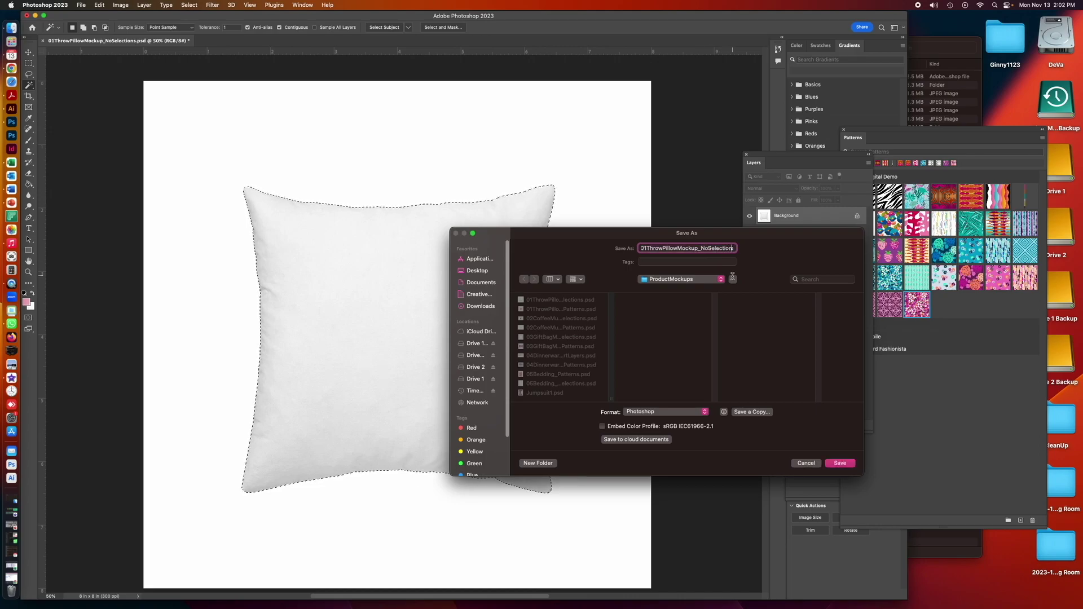
{"action": "key", "text": "BackSpace"}
{"action": "key", "text": "BackSpace"}
{"action": "key", "text": "BackSpace"}
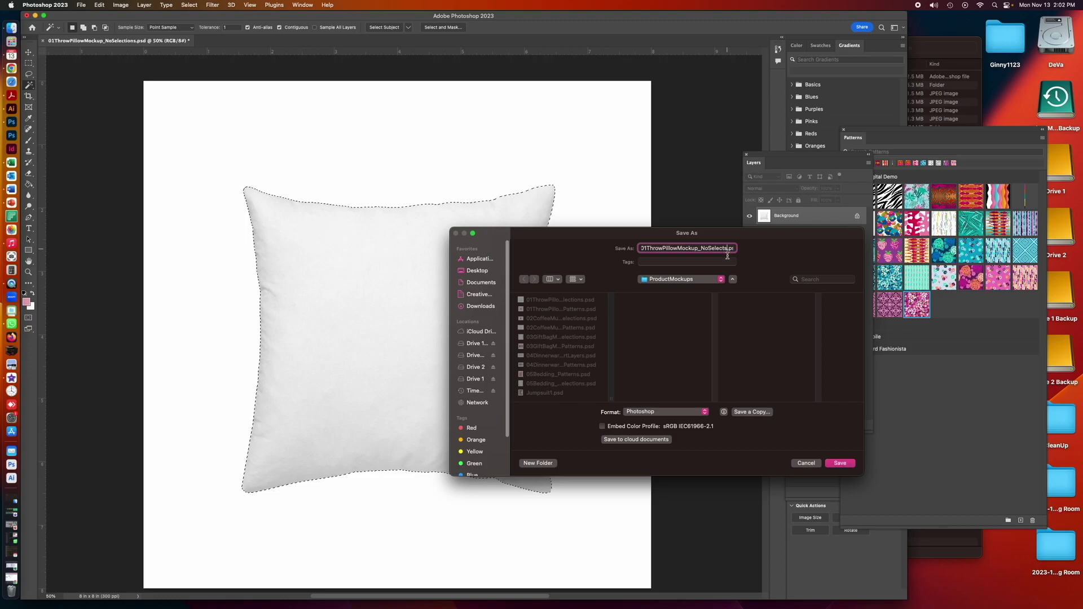
{"action": "key", "text": "BackSpace"}
{"action": "key", "text": "BackSpace"}
{"action": "key", "text": "BackSpace"}
{"action": "key", "text": "BackSpace"}
{"action": "key", "text": "BackSpace"}
{"action": "key", "text": "BackSpace"}
{"action": "key", "text": "BackSpace"}
{"action": "key", "text": "BackSpace"}
{"action": "type", "text": "Master"}
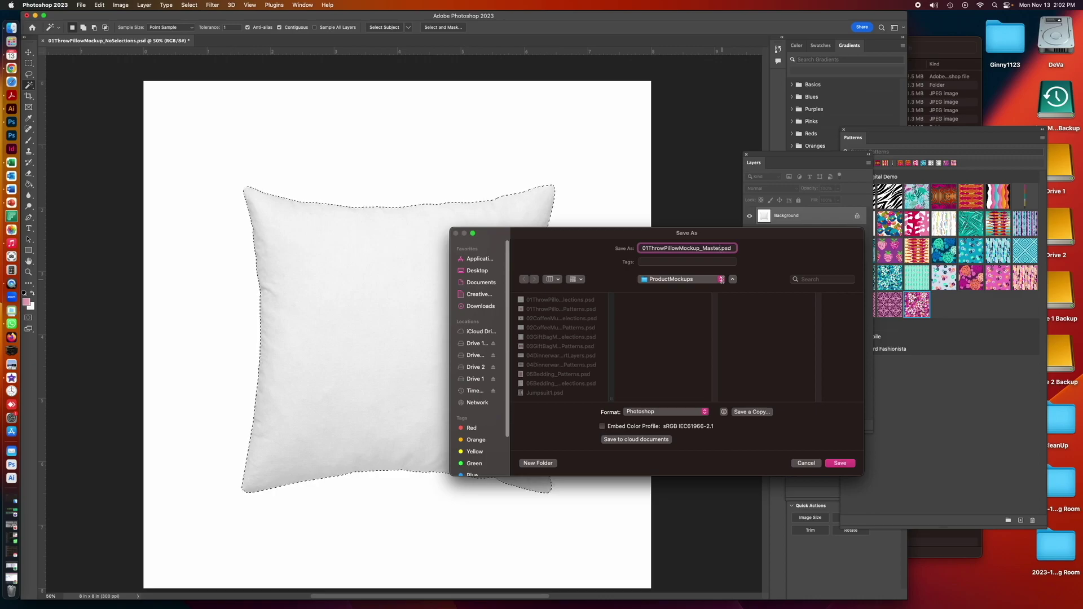
{"action": "left_click", "coordinate": [840, 463]}
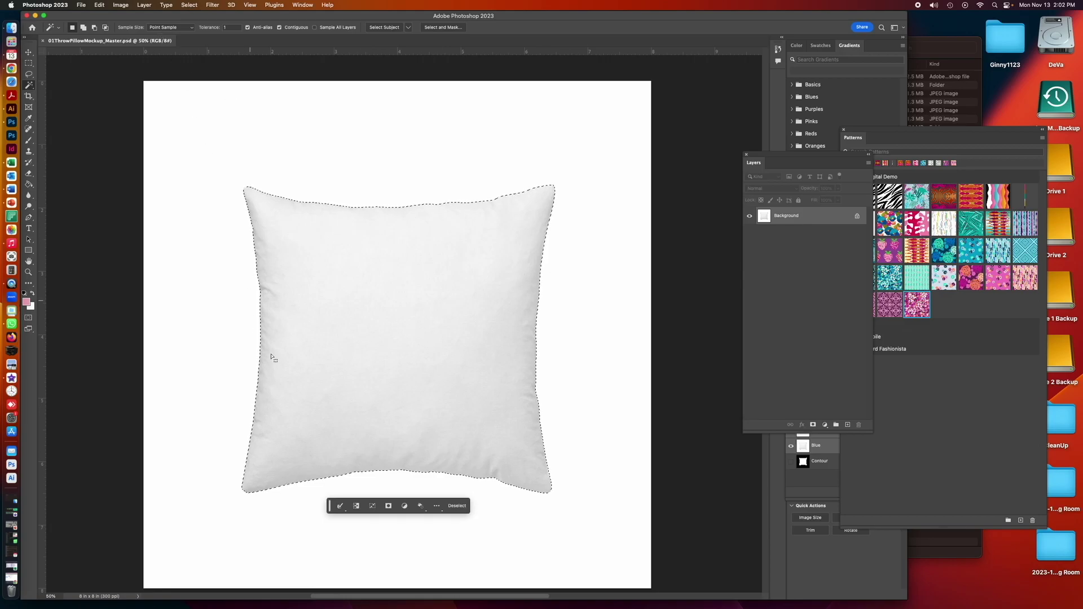
- Create a Pattern fill layer with its default name from the pillow selection, and move the Layers panel clear of the pattern library
{"action": "left_click", "coordinate": [146, 6]}
{"action": "mouse_move", "coordinate": [231, 106]}
{"action": "left_click", "coordinate": [265, 121]}
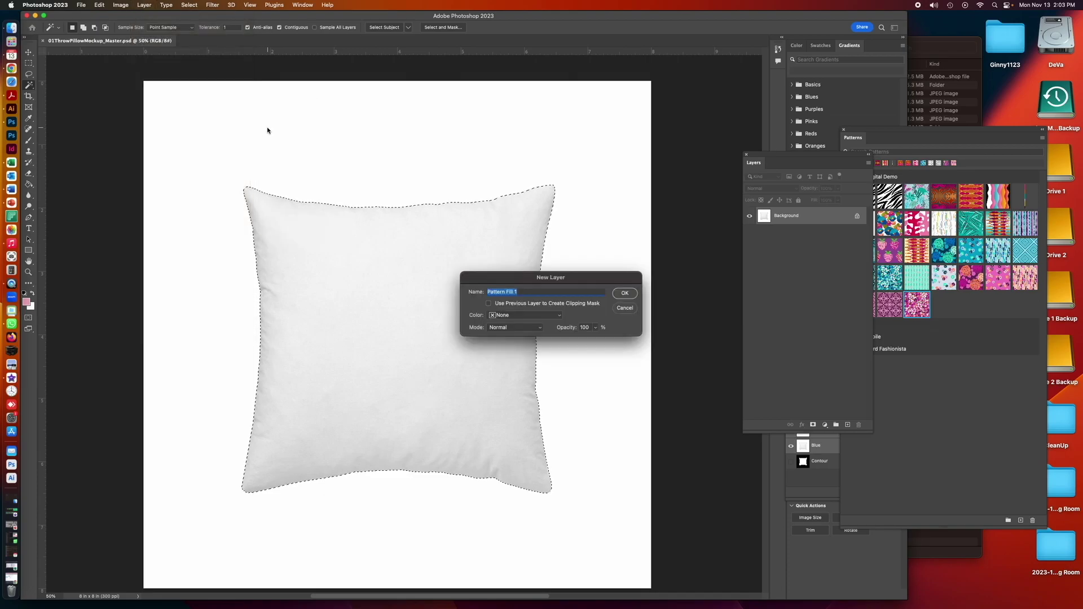
{"action": "left_click", "coordinate": [624, 293]}
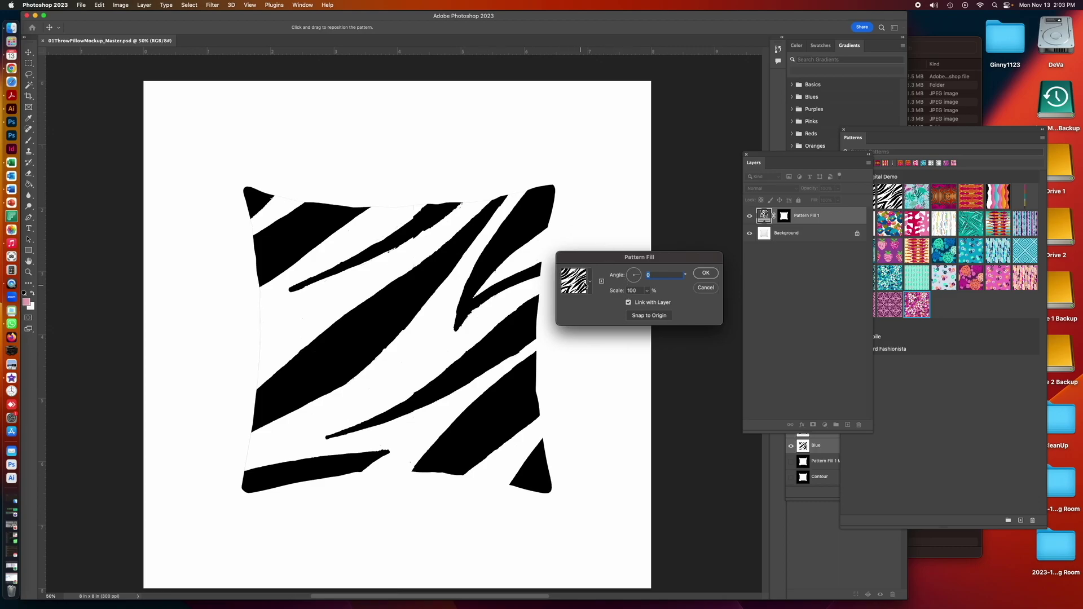
{"action": "left_click_drag", "start_coordinate": [776, 159], "coordinate": [725, 127]}
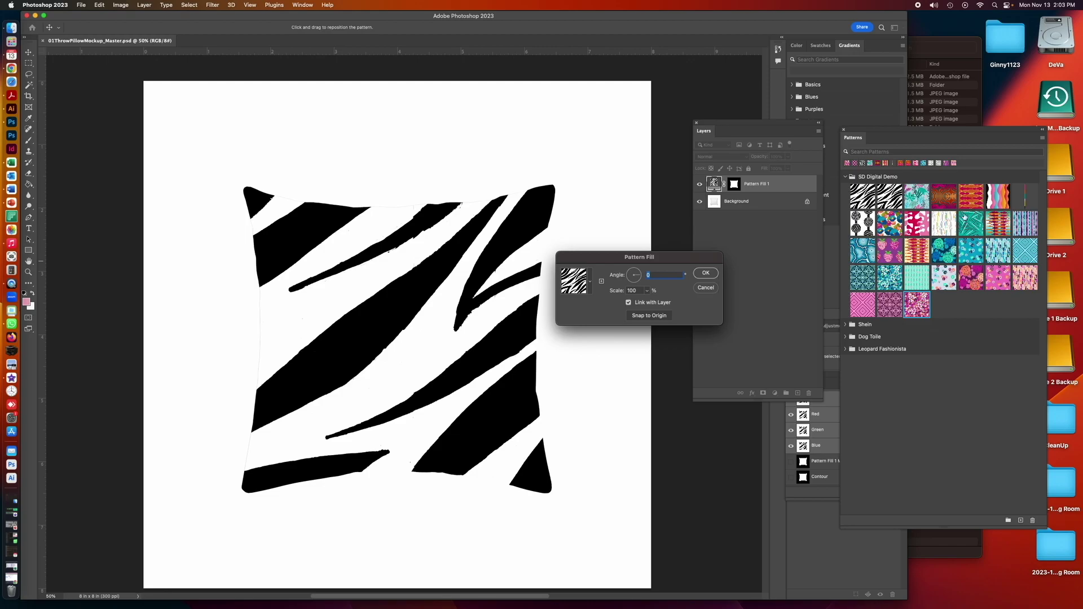
{"action": "left_click", "coordinate": [302, 4]}
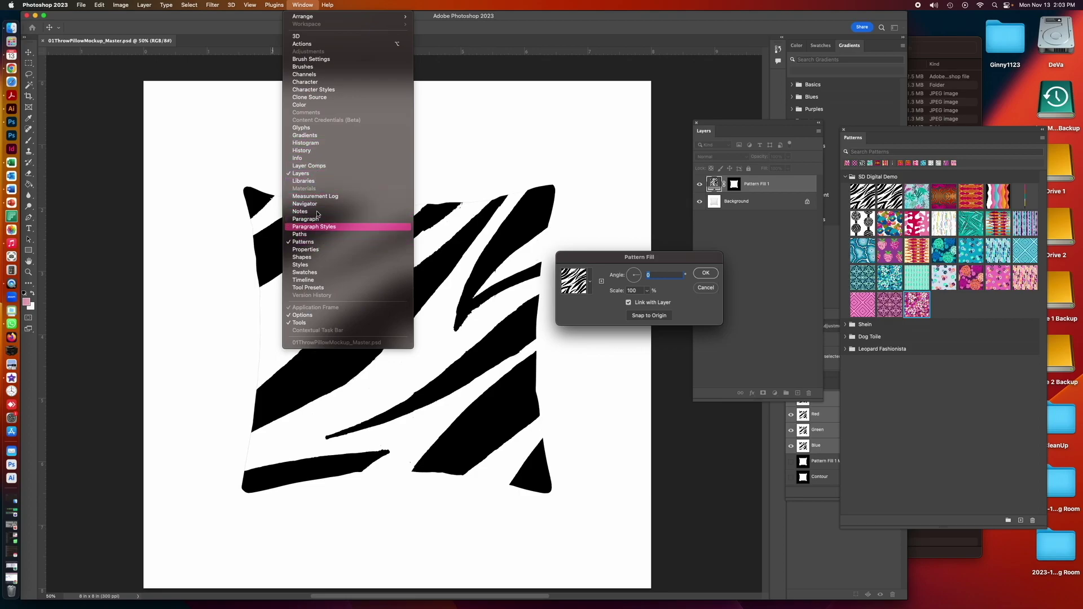
{"action": "left_click", "coordinate": [1026, 299]}
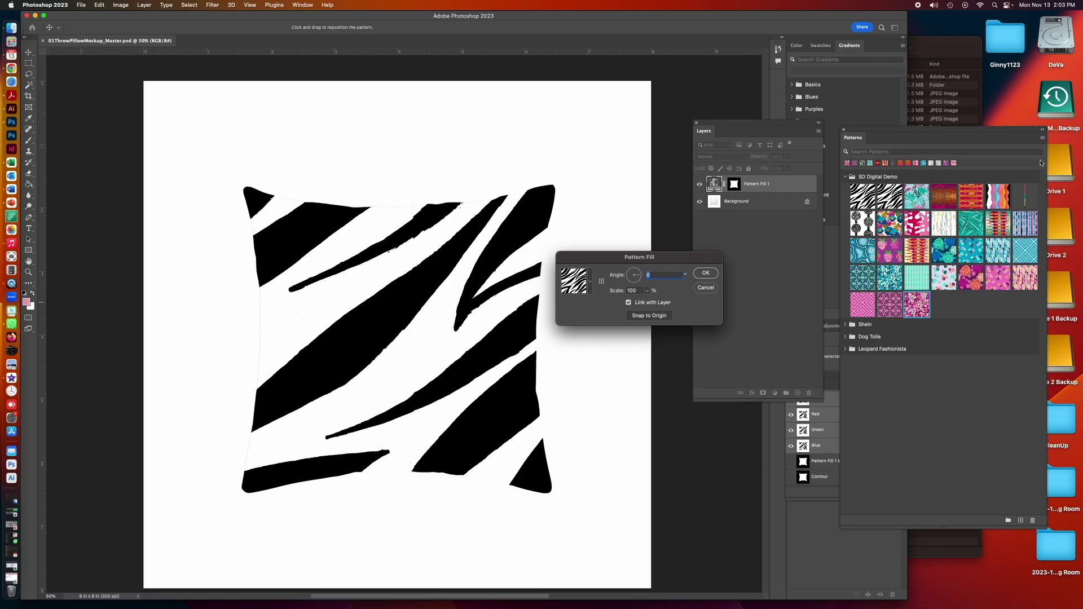
{"action": "left_click", "coordinate": [1042, 139]}
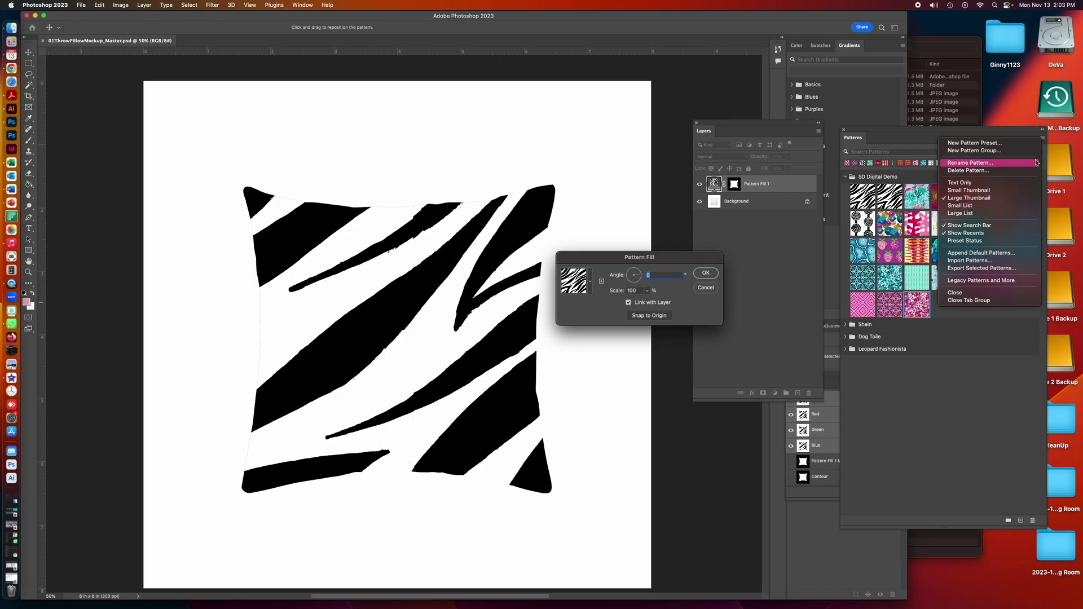
{"action": "left_click", "coordinate": [914, 132]}
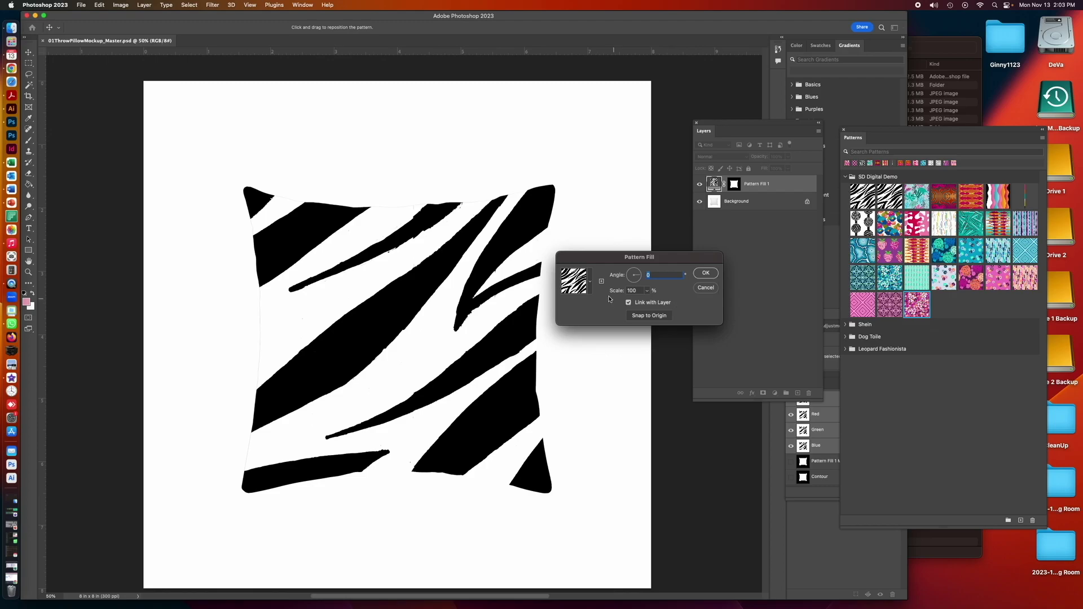
- Fill the pillow with the blue and green scribbled-rose pattern from the SD Digital Demo group
{"action": "left_click", "coordinate": [590, 286]}
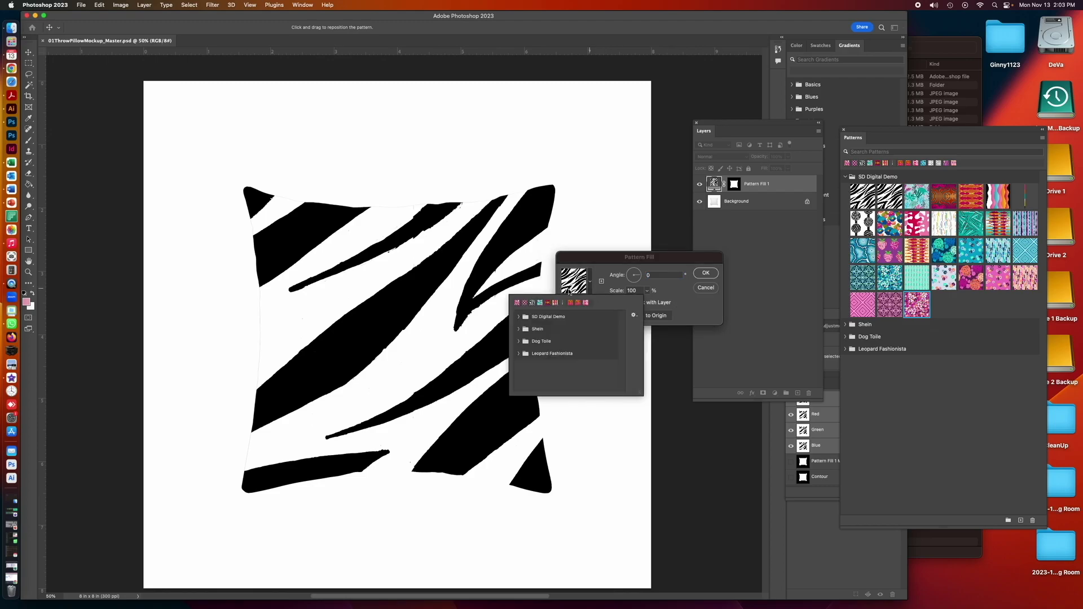
{"action": "left_click", "coordinate": [519, 317]}
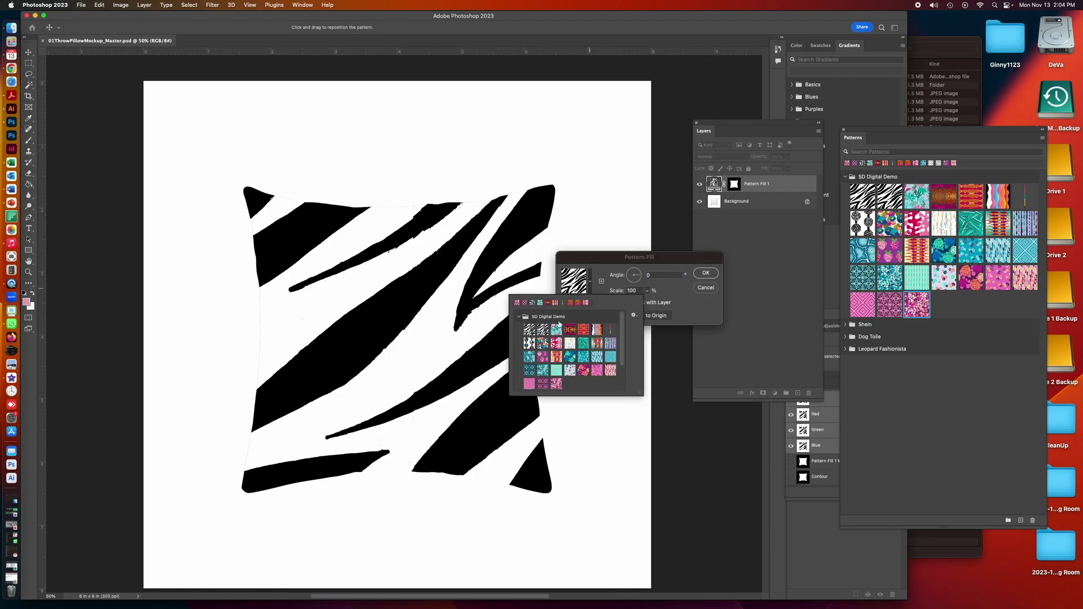
{"action": "scroll", "coordinate": [570, 350], "scroll_direction": "down", "scroll_amount": 2}
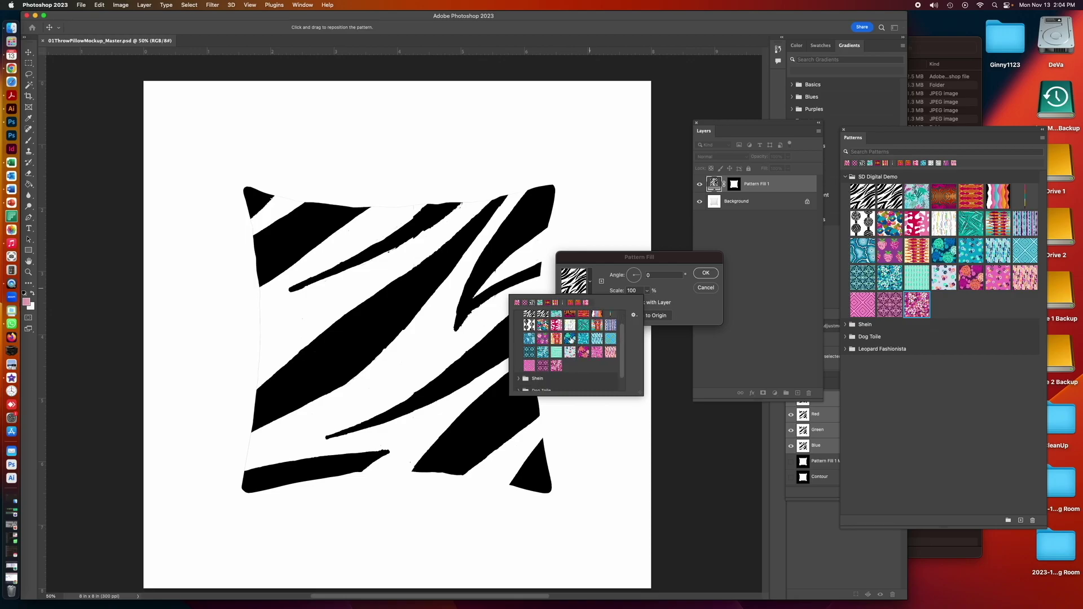
{"action": "left_click", "coordinate": [569, 338]}
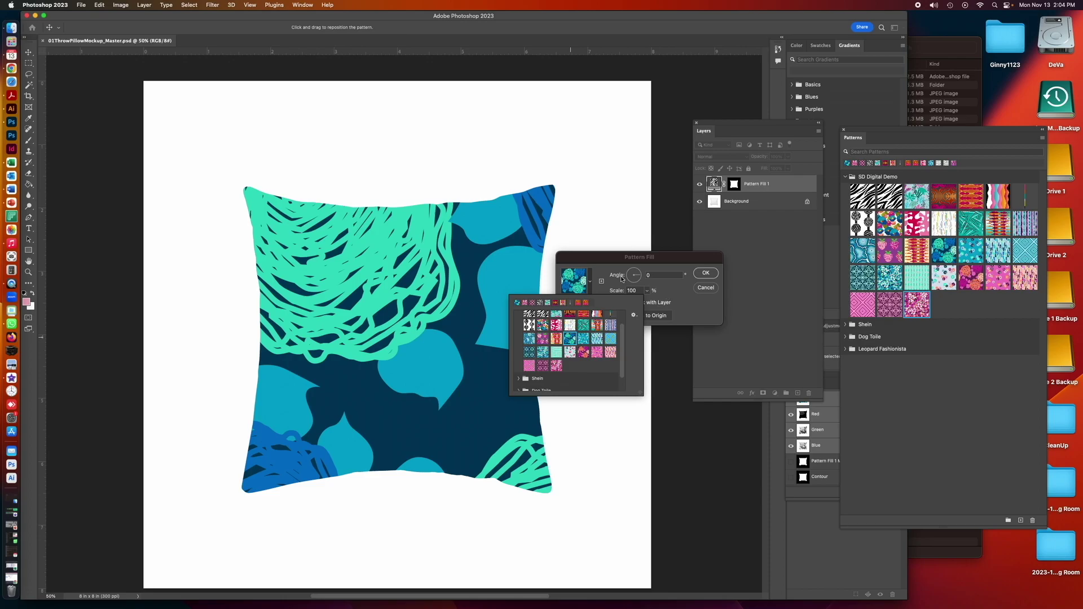
{"action": "left_click", "coordinate": [598, 269]}
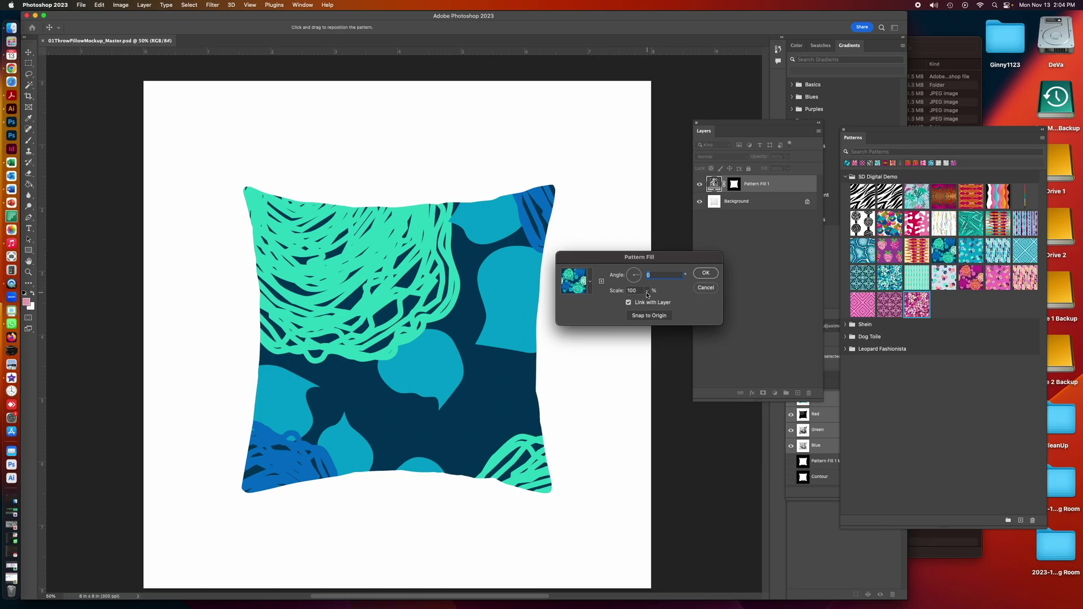
- Try the pillow's pattern fill at scales of 50, 25, 45, 40 and 133 percent
{"action": "left_click_drag", "start_coordinate": [635, 291], "coordinate": [616, 291]}
{"action": "type", "text": "50"}
{"action": "left_click_drag", "start_coordinate": [640, 291], "coordinate": [610, 292]}
{"action": "key", "text": "Up"}
{"action": "type", "text": "25"}
{"action": "left_click", "coordinate": [647, 292]}
{"action": "mouse_move", "coordinate": [648, 303]}
{"action": "left_mouse_down"}
{"action": "mouse_move", "coordinate": [691, 305]}
{"action": "mouse_move", "coordinate": [649, 305]}
{"action": "left_mouse_up"}
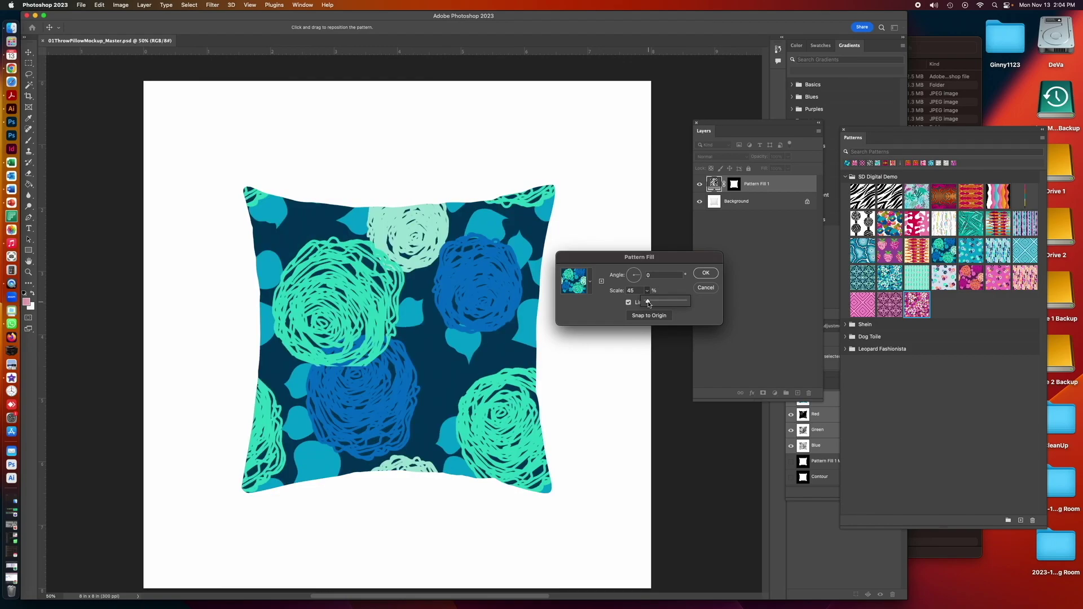
{"action": "left_click", "coordinate": [637, 291]}
{"action": "type", "text": "40"}
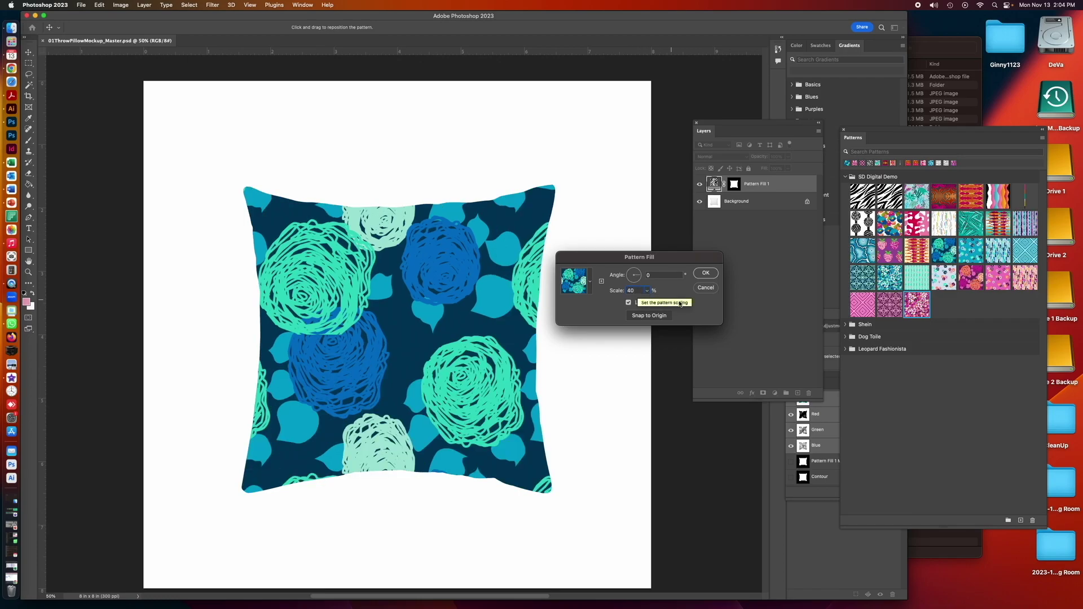
{"action": "left_click", "coordinate": [647, 291]}
{"action": "left_click", "coordinate": [647, 291]}
{"action": "left_click", "coordinate": [647, 291]}
{"action": "left_click", "coordinate": [650, 301]}
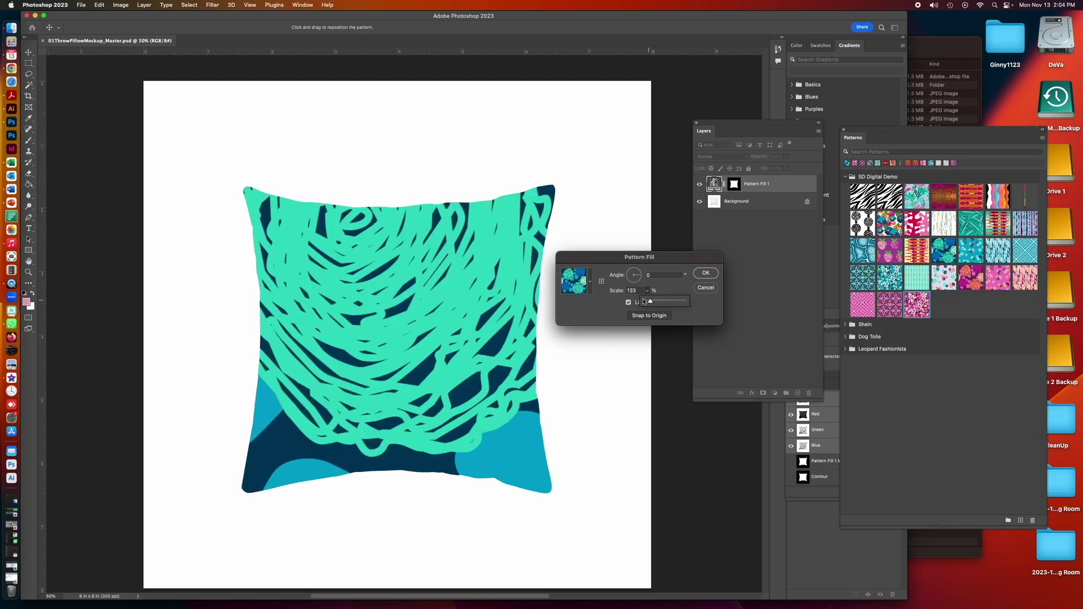
- Try the pattern at 100 percent, settle on a scale of 50 percent and apply the fill
{"action": "left_click_drag", "start_coordinate": [638, 290], "coordinate": [613, 291]}
{"action": "type", "text": "100"}
{"action": "left_click_drag", "start_coordinate": [632, 290], "coordinate": [623, 290]}
{"action": "type", "text": "50"}
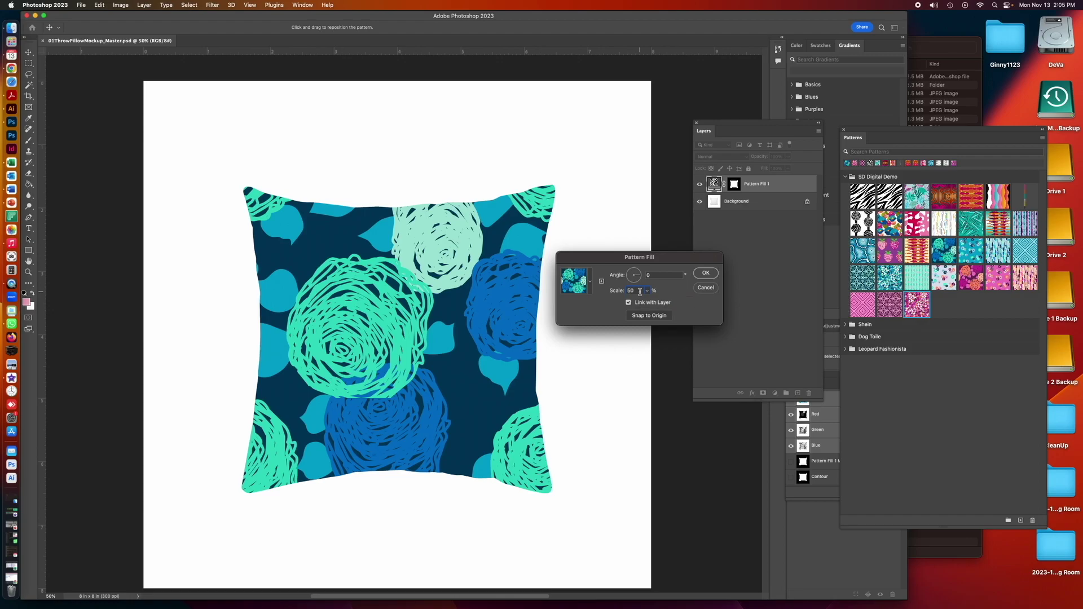
{"action": "left_click", "coordinate": [704, 274]}
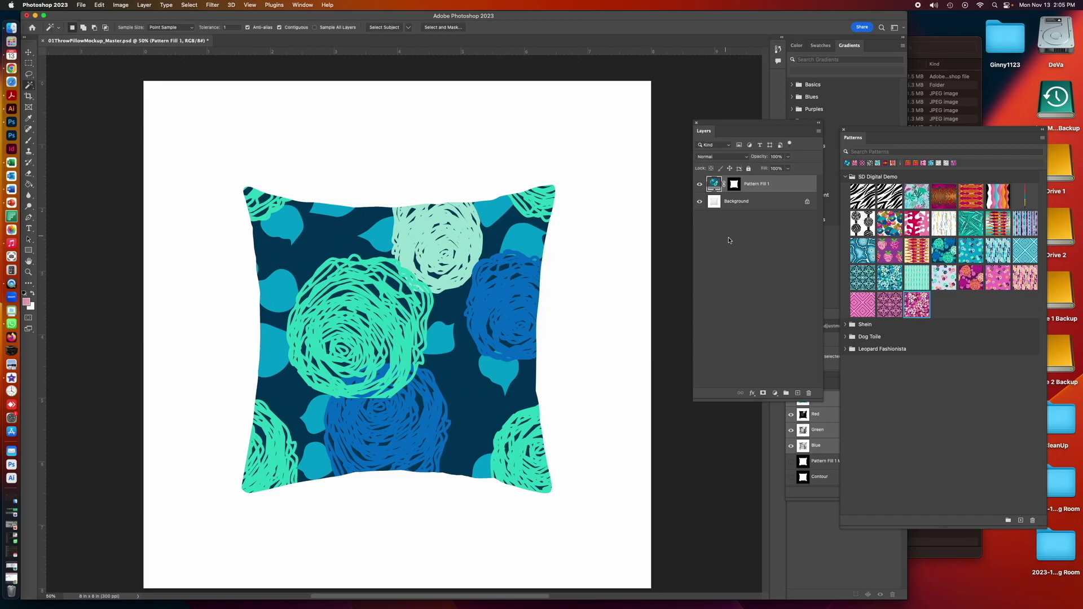
- Duplicate the Background layer within the same document as Pillow Photo
{"action": "left_click", "coordinate": [741, 202]}
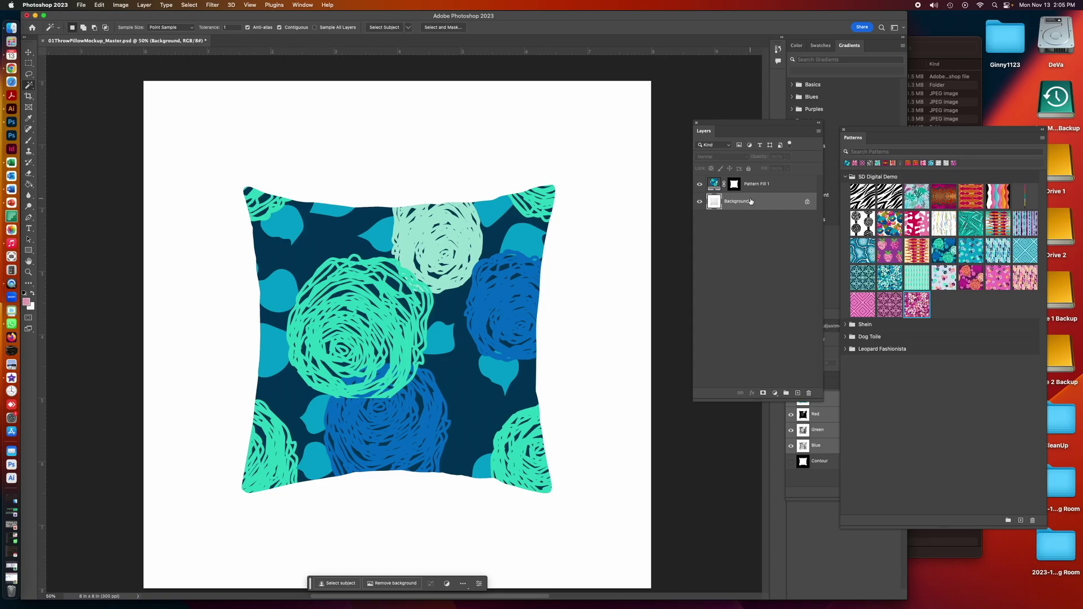
{"action": "left_click", "coordinate": [819, 131]}
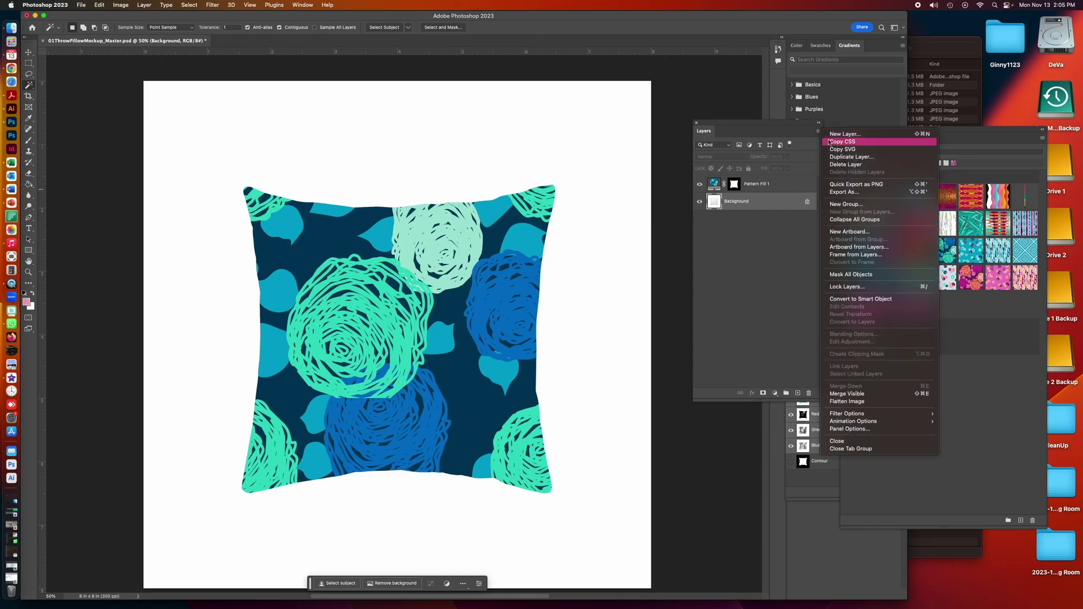
{"action": "left_click", "coordinate": [850, 157]}
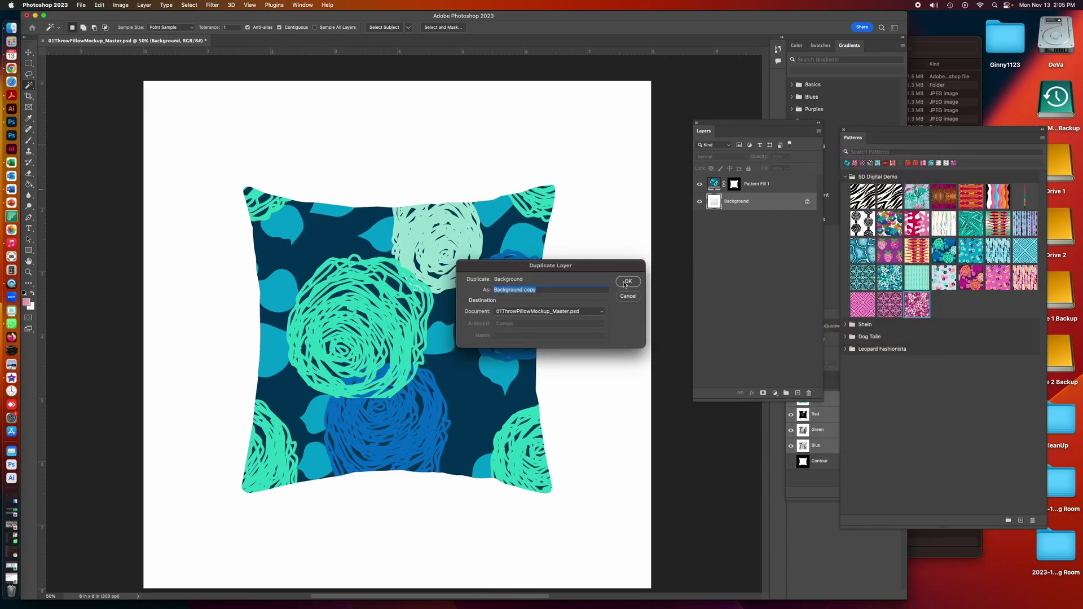
{"action": "type", "text": "Pillow Photo"}
{"action": "left_click", "coordinate": [629, 281]}
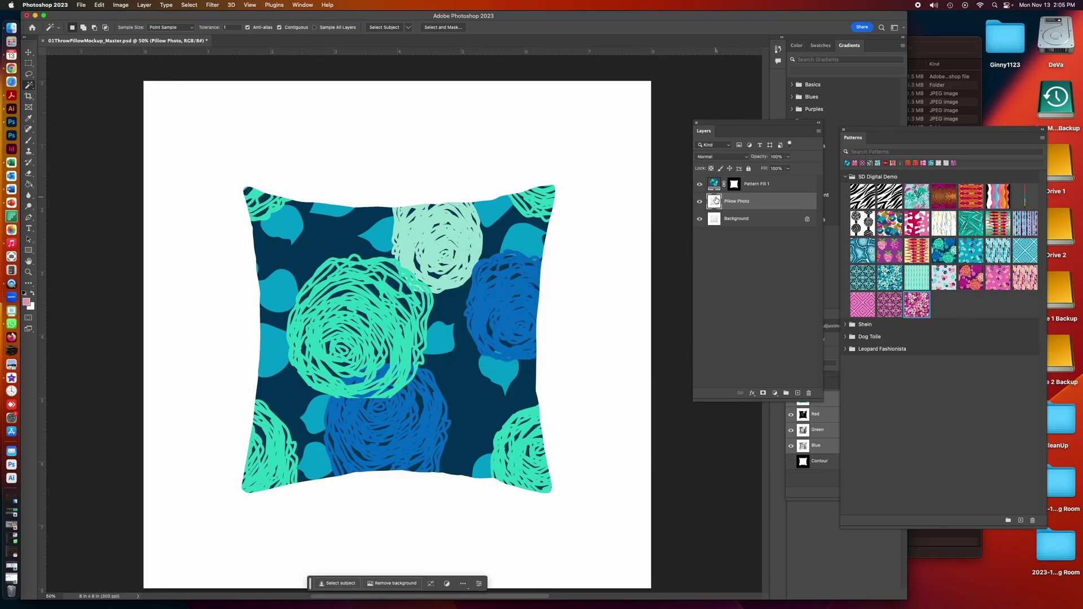
- Move the Pillow Photo layer above the pattern fill layer and set its blend mode to Multiply
{"action": "left_click_drag", "start_coordinate": [715, 199], "coordinate": [712, 186]}
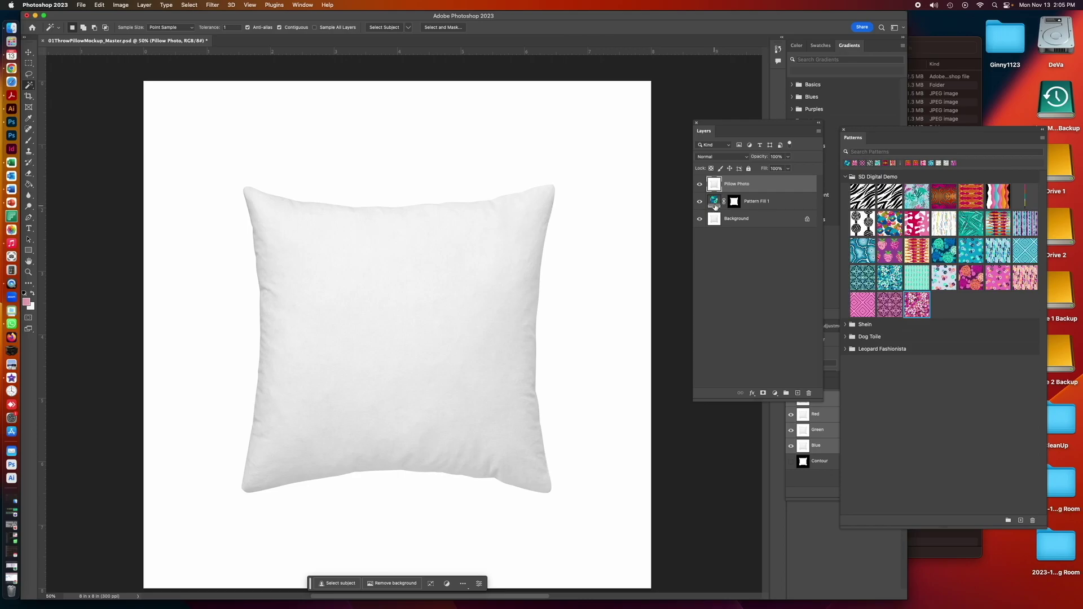
{"action": "left_click", "coordinate": [715, 161]}
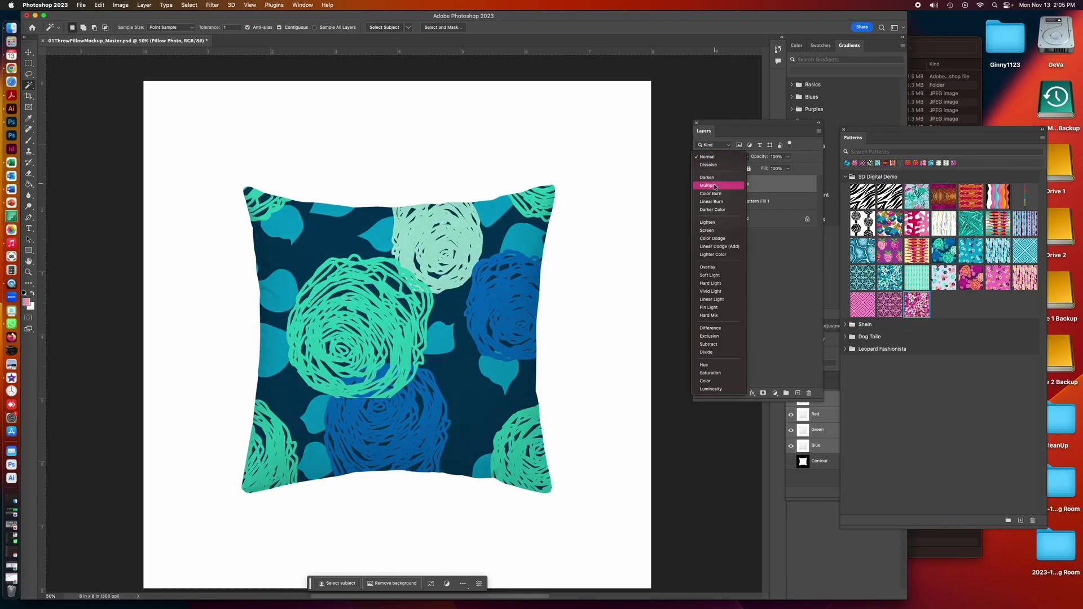
{"action": "left_click", "coordinate": [715, 187]}
- Toggle the visibility of the Pillow Photo, Pattern Fill 1 and Background layers to compare how each affects the pillow's shading
{"action": "left_click", "coordinate": [700, 184]}
{"action": "left_click", "coordinate": [699, 183]}
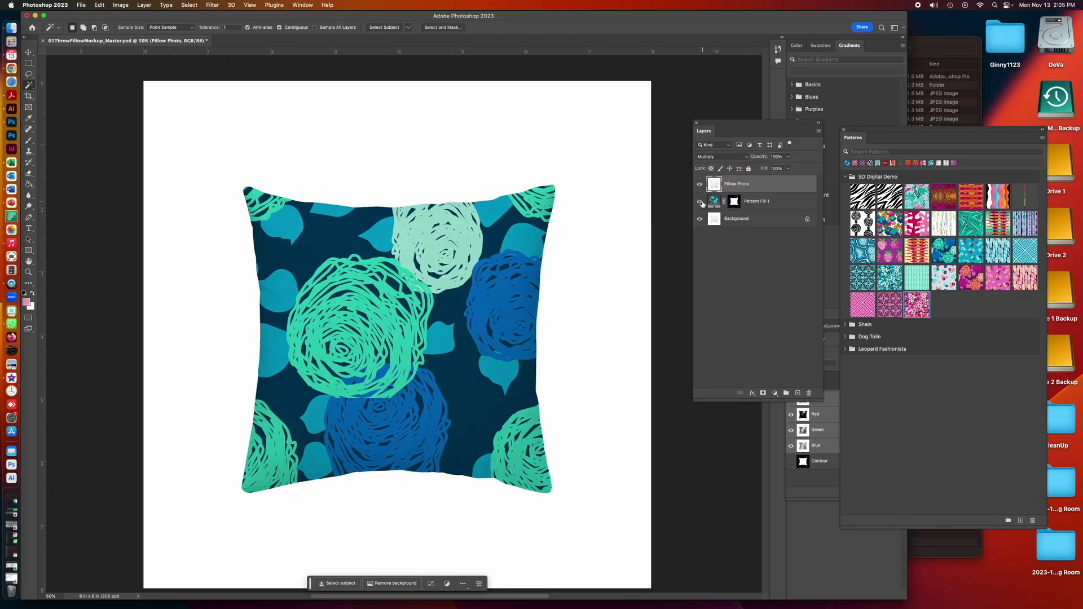
{"action": "left_click", "coordinate": [700, 201]}
{"action": "left_click", "coordinate": [699, 219]}
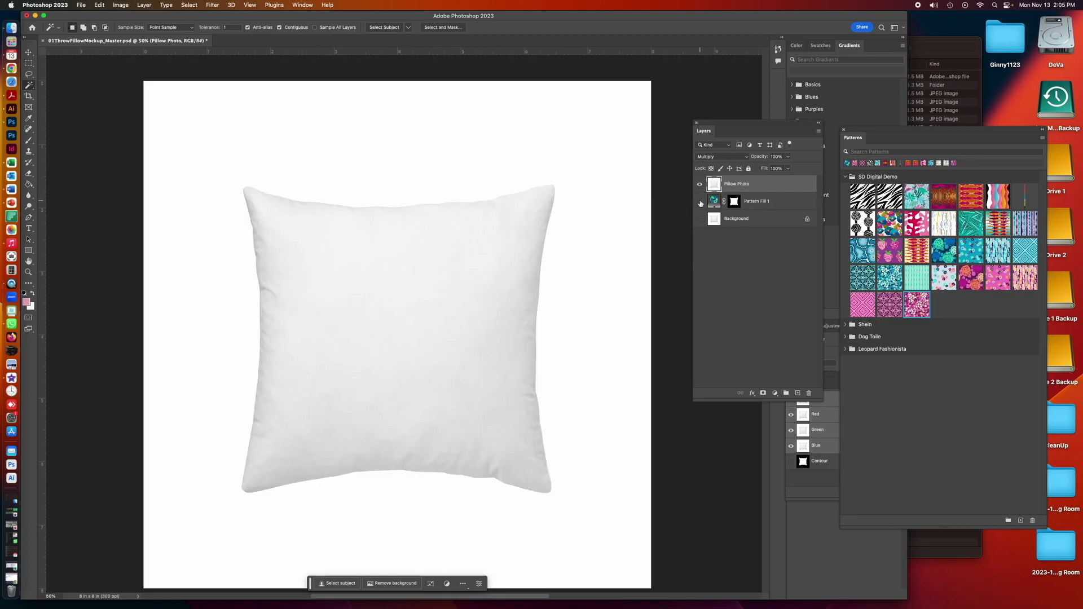
{"action": "left_click", "coordinate": [700, 220]}
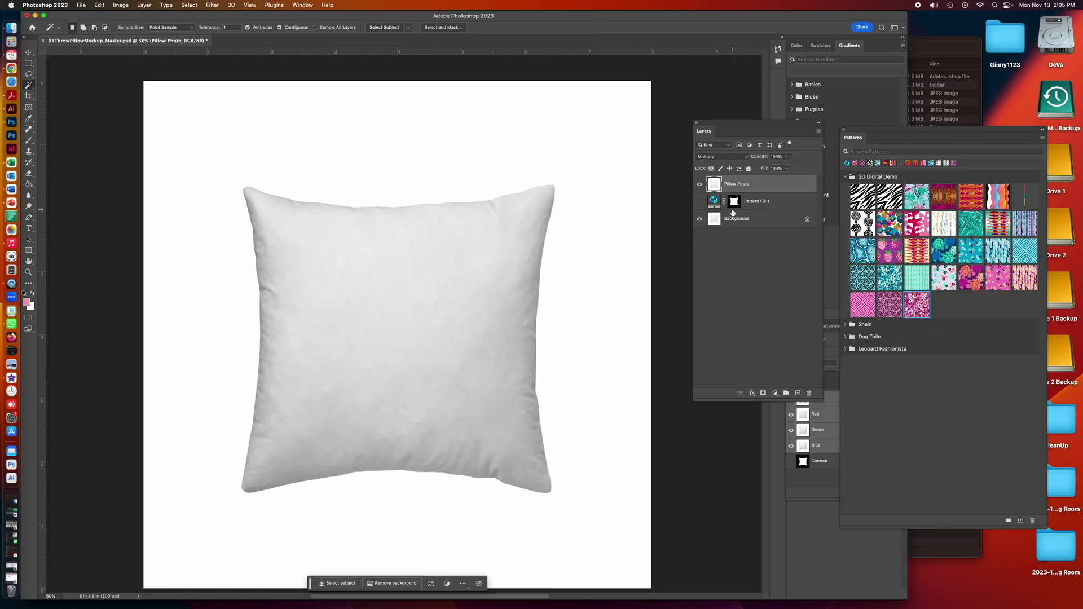
{"action": "left_click", "coordinate": [699, 202]}
{"action": "left_click_drag", "start_coordinate": [700, 202], "coordinate": [700, 219]}
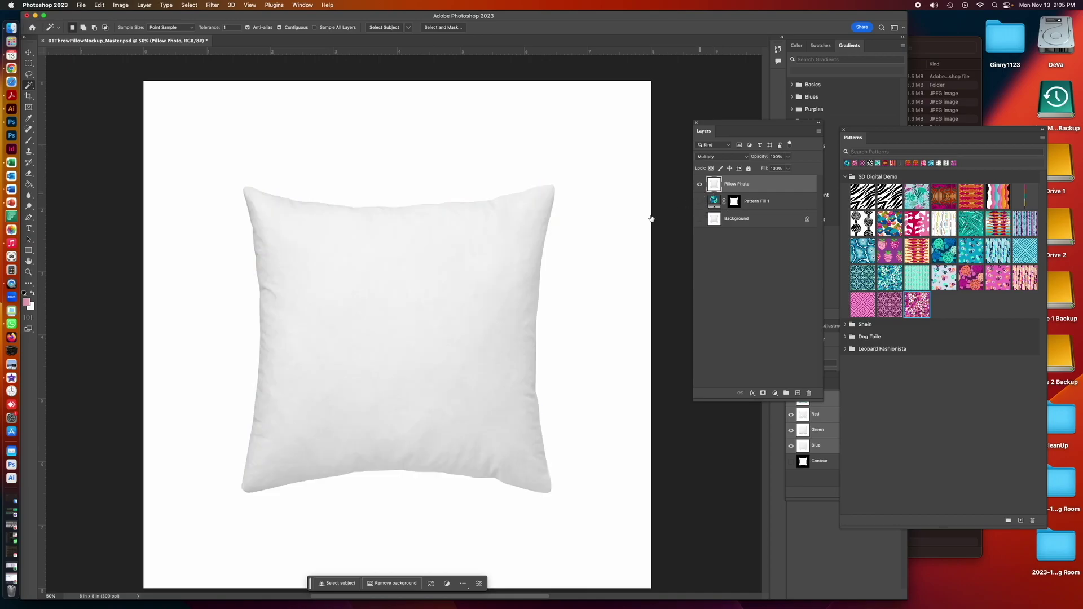
{"action": "left_click_drag", "start_coordinate": [699, 202], "coordinate": [700, 219]}
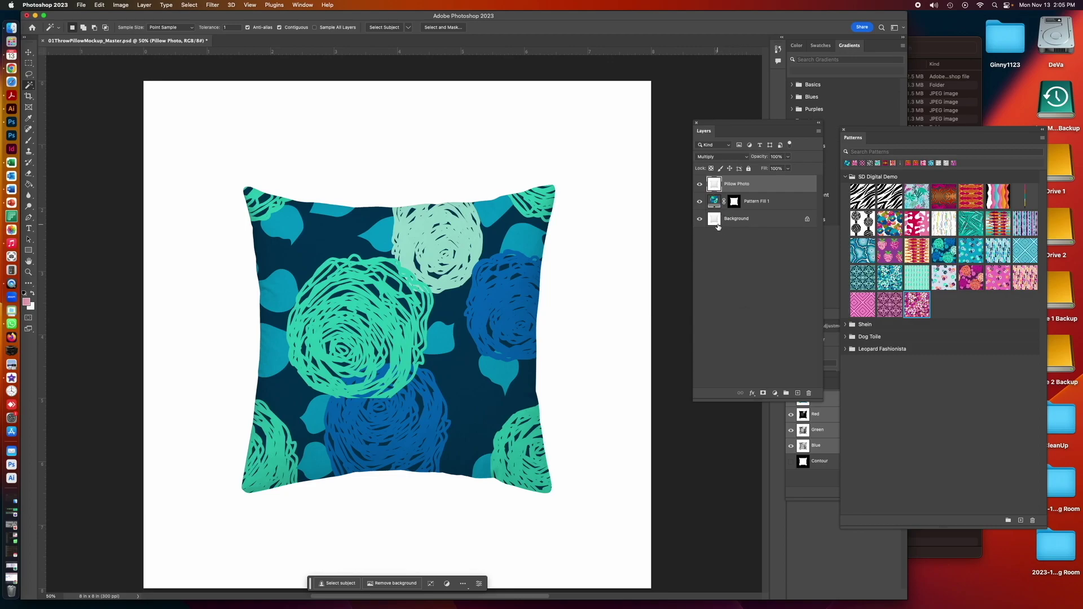
- Try the Multiply blend mode on the Pattern Fill 1 layer, compare it with layers toggled, and return it to Normal
{"action": "left_click", "coordinate": [713, 202]}
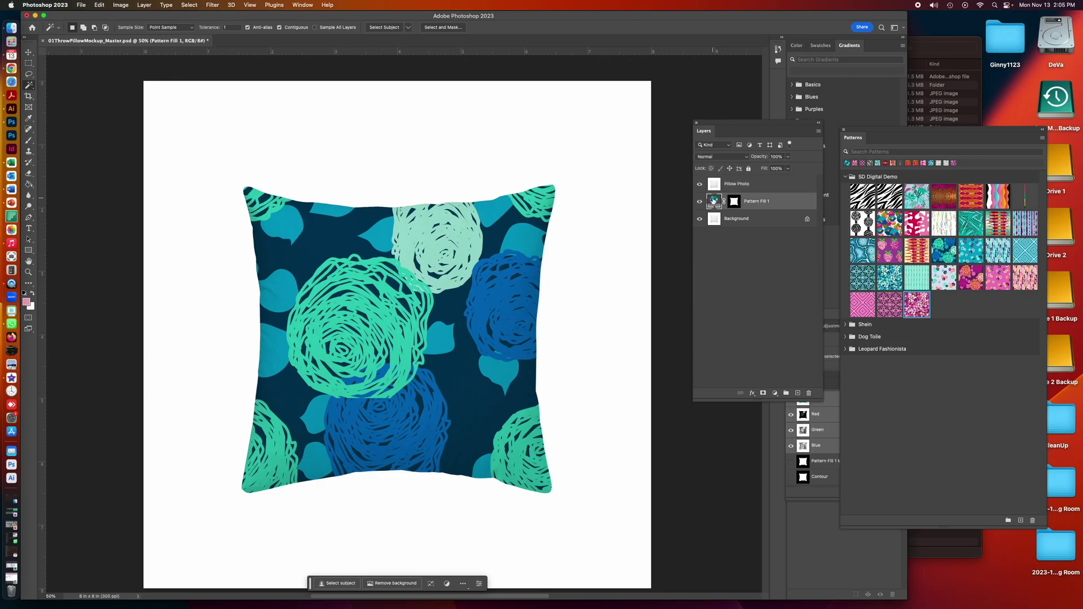
{"action": "left_click", "coordinate": [719, 158]}
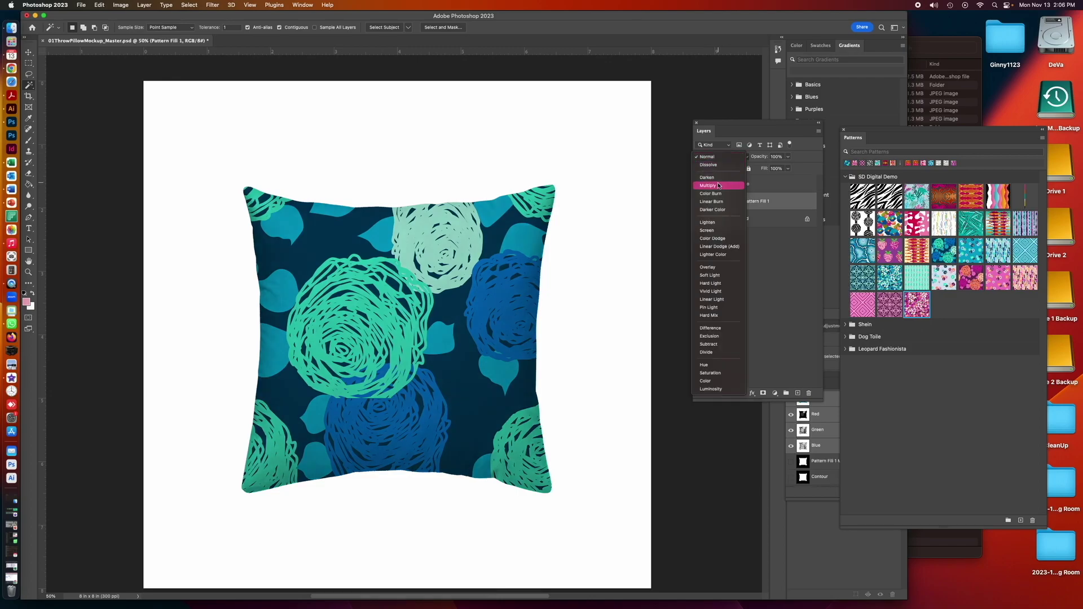
{"action": "left_click", "coordinate": [718, 186]}
{"action": "left_click", "coordinate": [700, 185]}
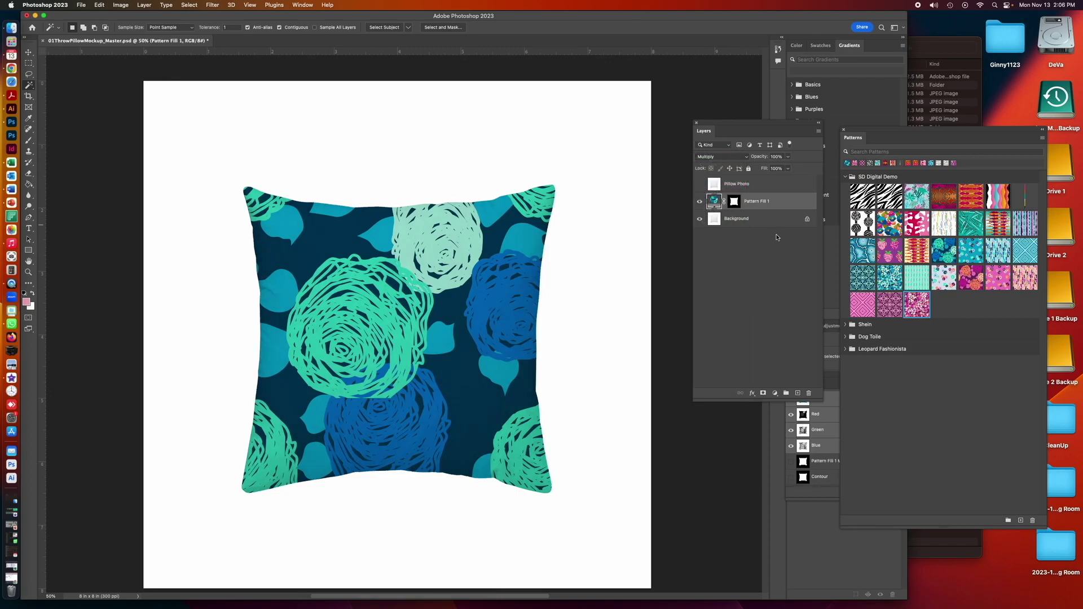
{"action": "left_click", "coordinate": [699, 201]}
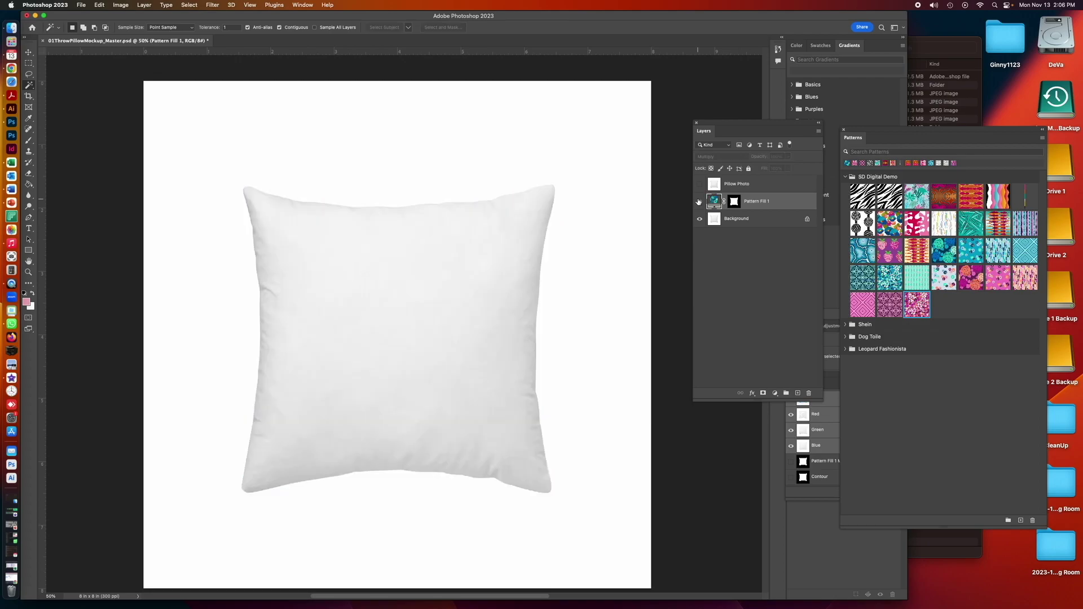
{"action": "left_click", "coordinate": [700, 201]}
{"action": "left_click", "coordinate": [700, 185]}
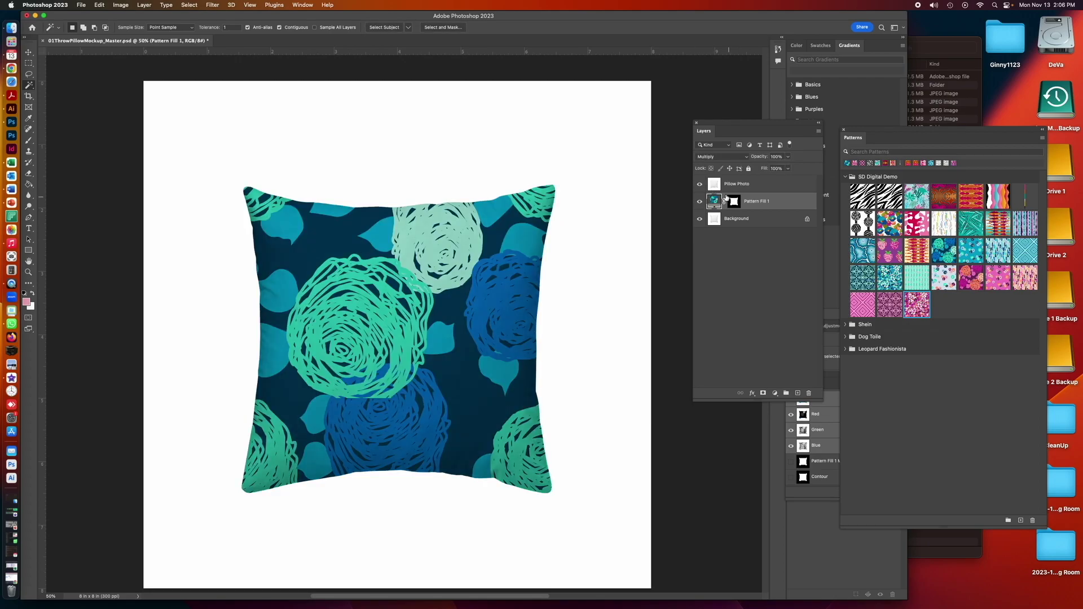
{"action": "left_click", "coordinate": [714, 157]}
{"action": "left_click", "coordinate": [710, 130]}
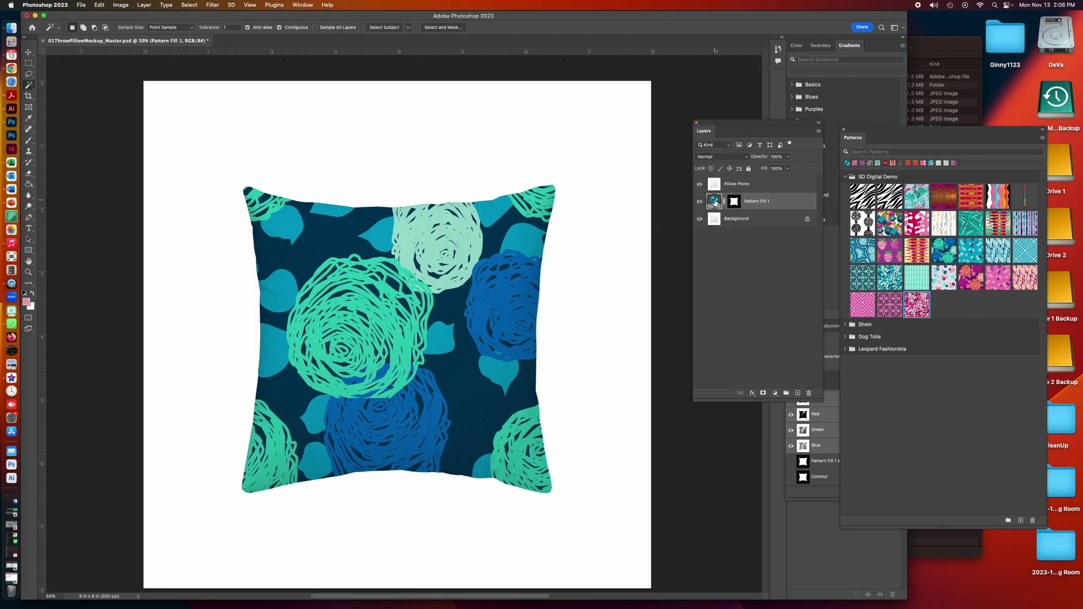
- Compare the pillow with and without the Pillow Photo layer, and isolate that layer by hiding Pattern Fill 1 and Background
{"action": "left_click", "coordinate": [700, 184]}
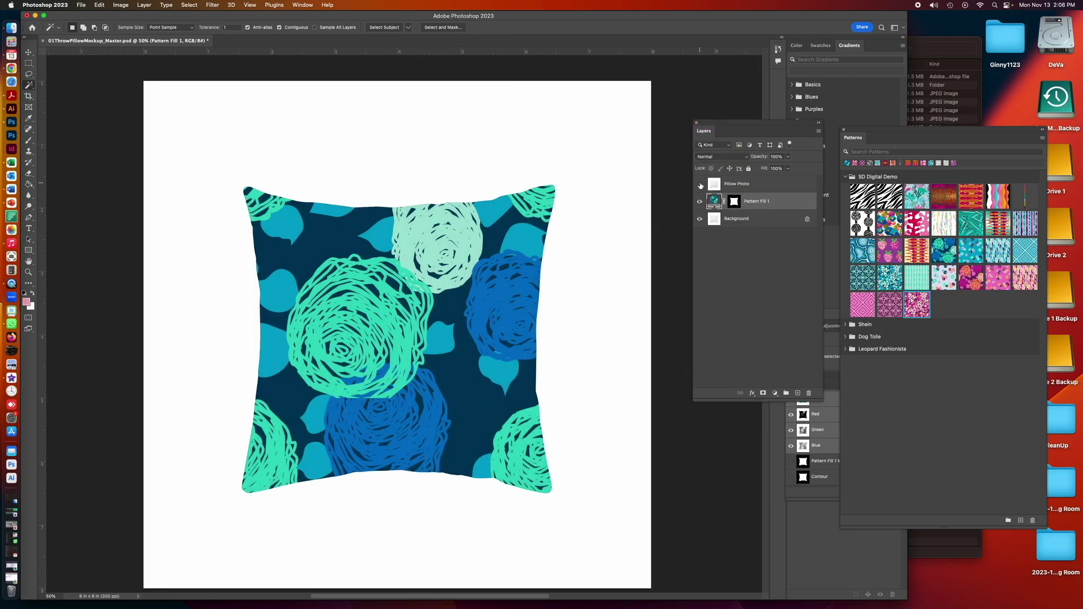
{"action": "left_click", "coordinate": [700, 185]}
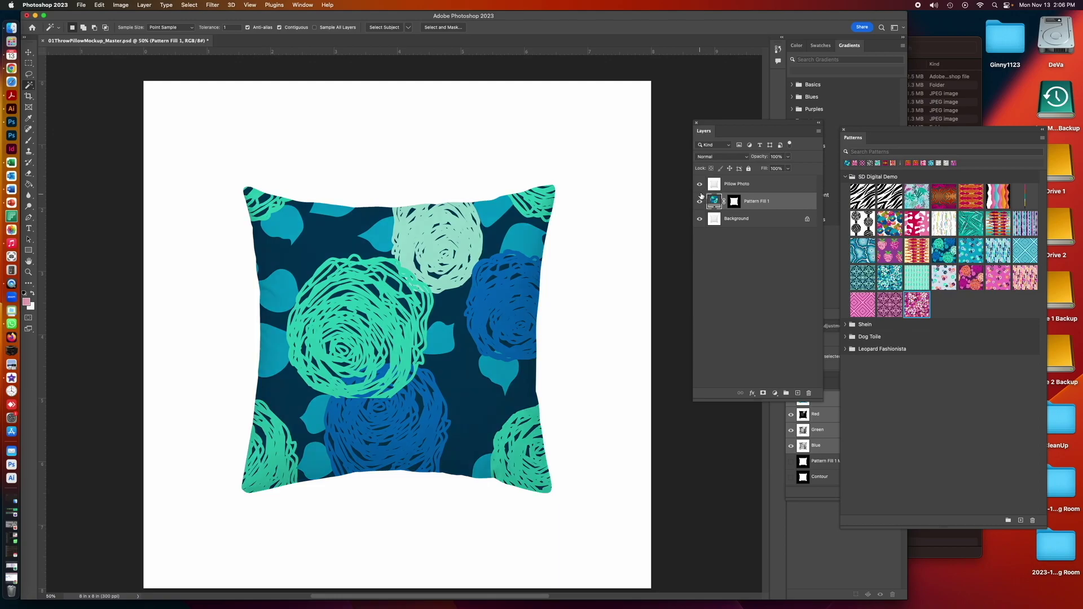
{"action": "left_click", "coordinate": [716, 185]}
{"action": "left_click", "coordinate": [700, 202]}
{"action": "left_click", "coordinate": [700, 218]}
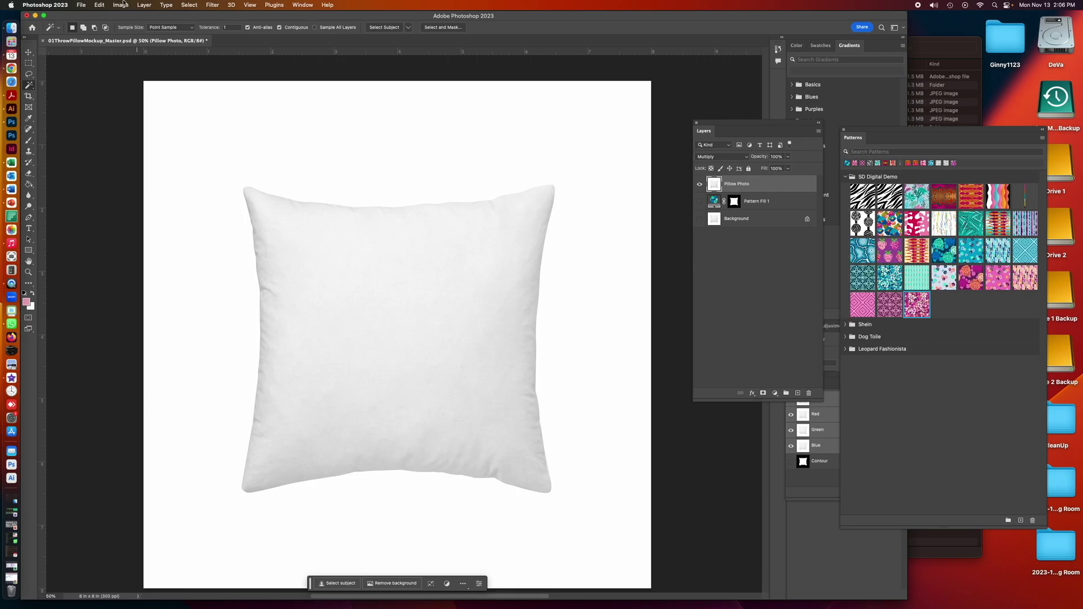
- Select the whole canvas, review the image adjustments available for the Pillow Photo layer, and show Pattern Fill 1 again
{"action": "key", "text": "super+a"}
{"action": "left_click", "coordinate": [144, 4]}
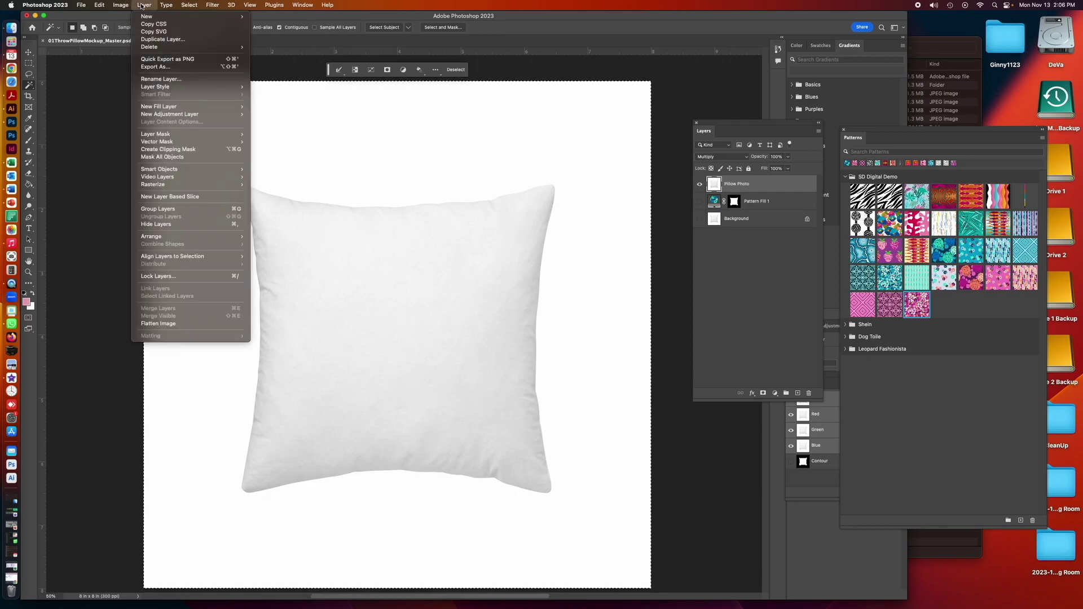
{"action": "mouse_move", "coordinate": [127, 30]}
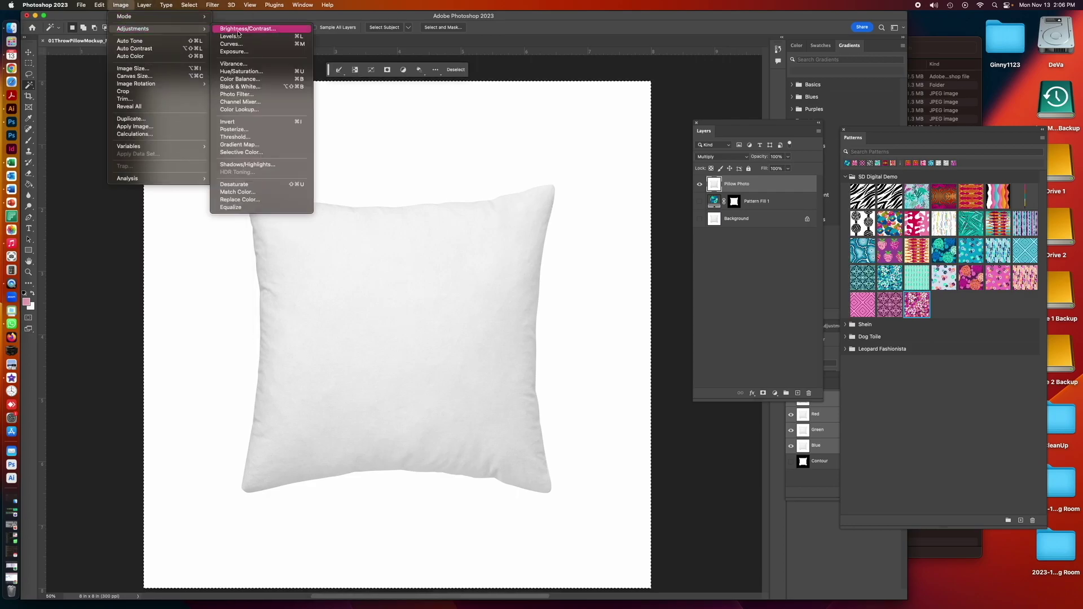
{"action": "left_click", "coordinate": [121, 5]}
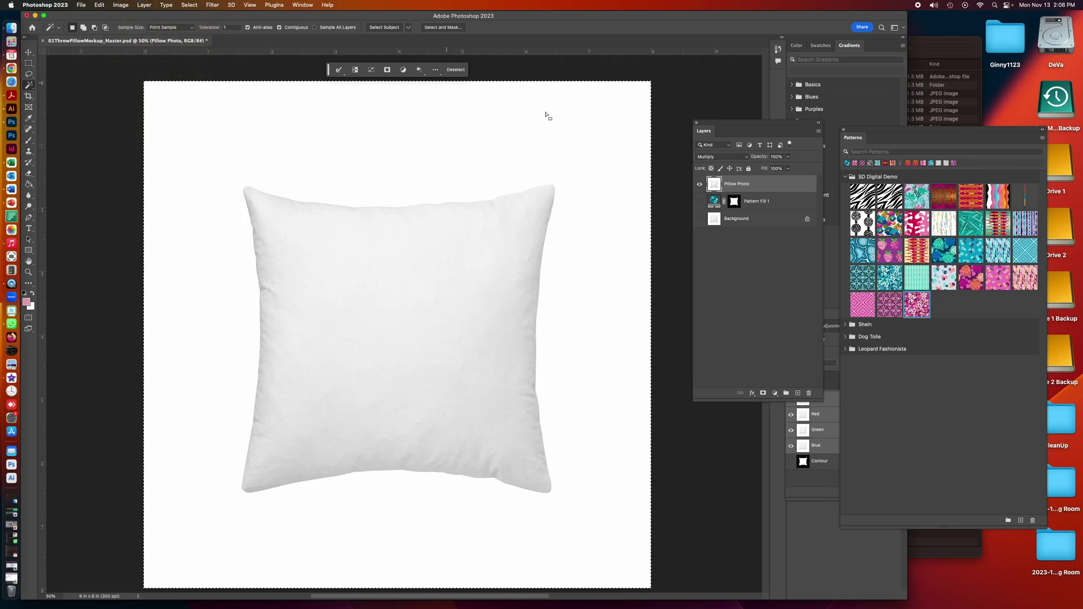
{"action": "left_click", "coordinate": [700, 201]}
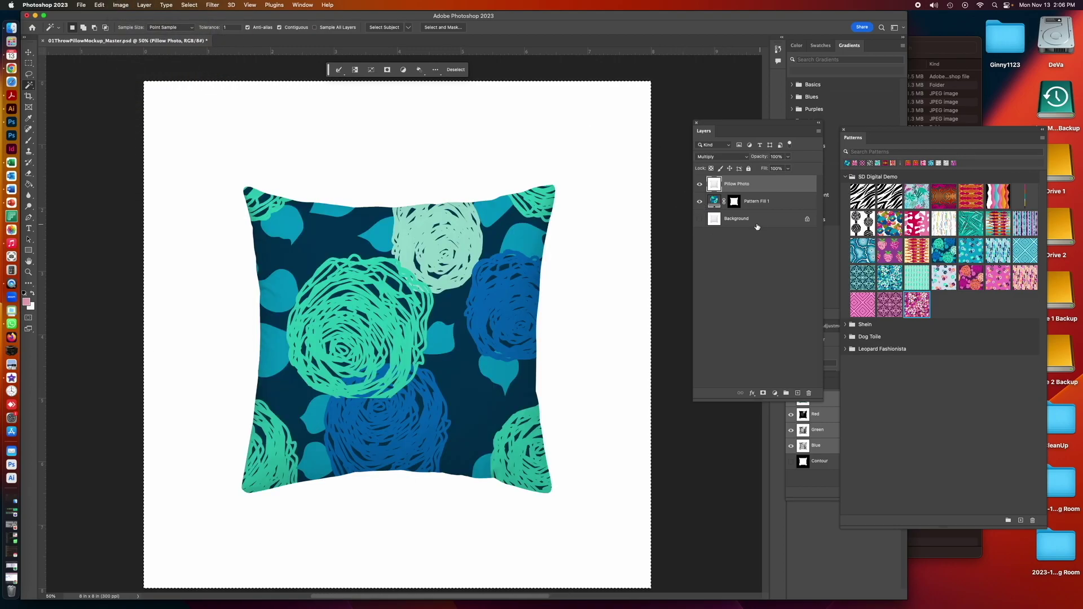
- Rename the Pattern Fill 1 layer as Wild Rose Teal and deselect the canvas
{"action": "double_click", "coordinate": [755, 201]}
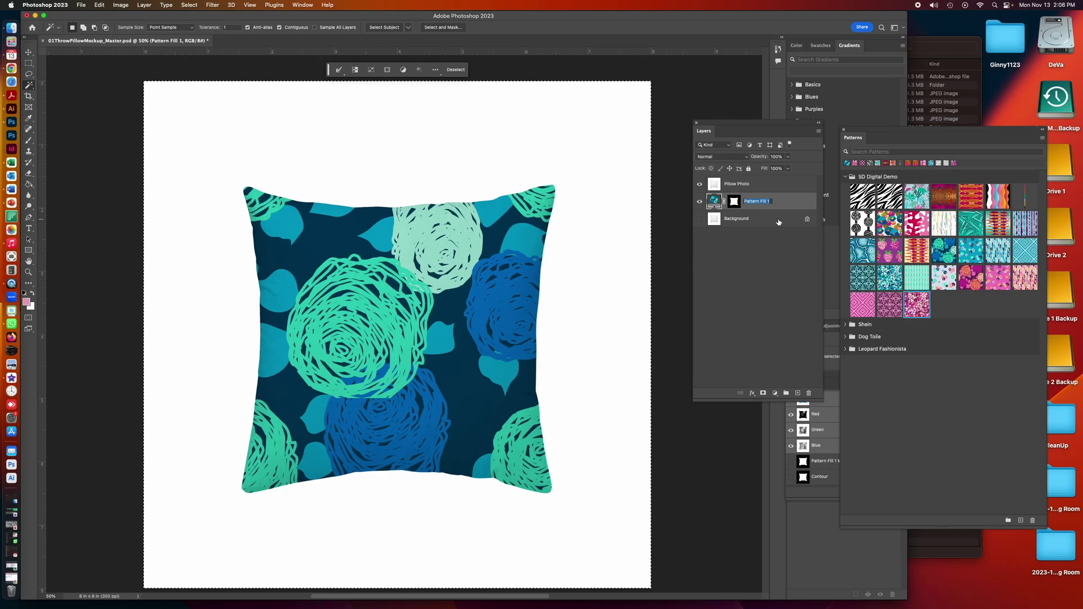
{"action": "type", "text": "Wild"}
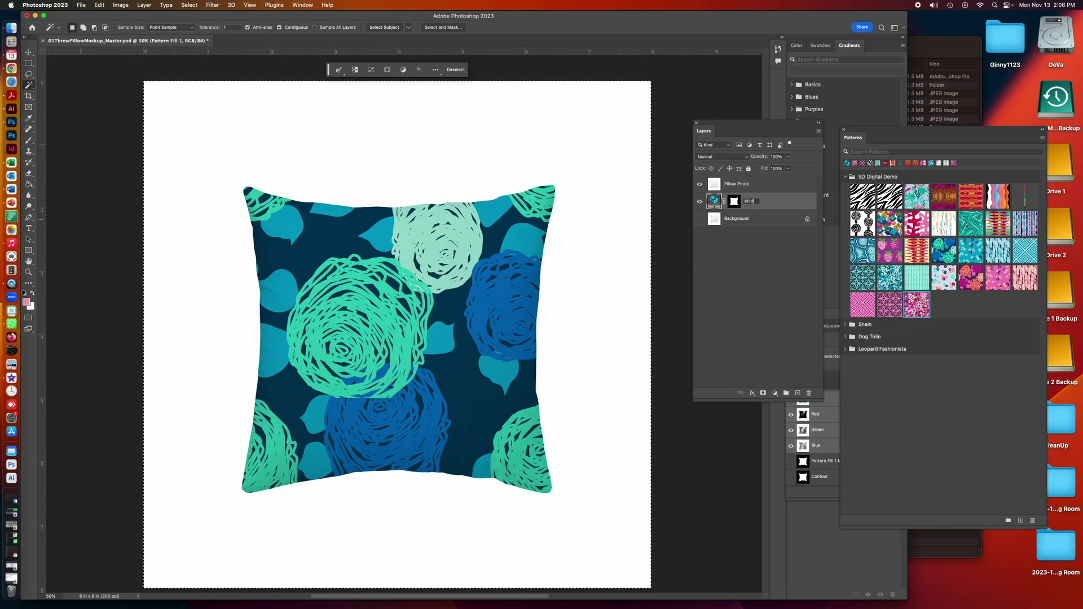
{"action": "type", "text": " Rose Teal"}
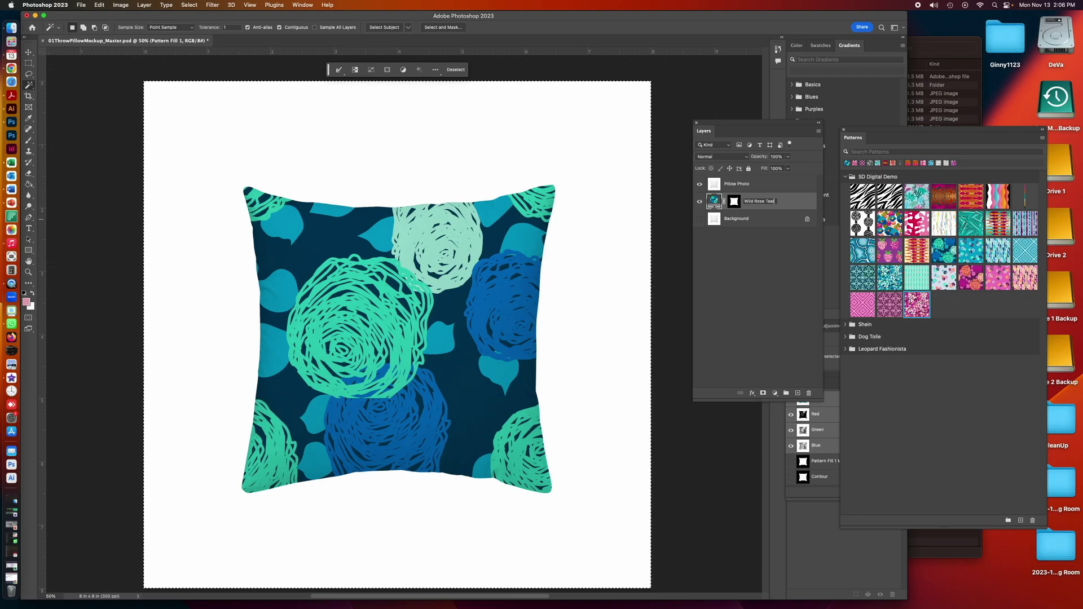
{"action": "left_click", "coordinate": [790, 262]}
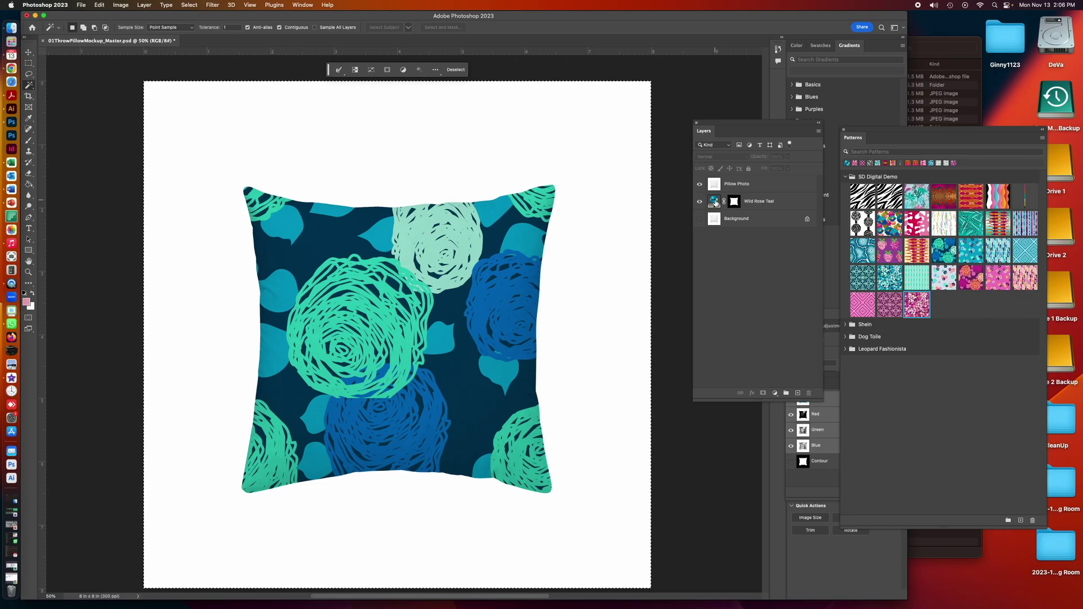
{"action": "key", "text": "super+d"}
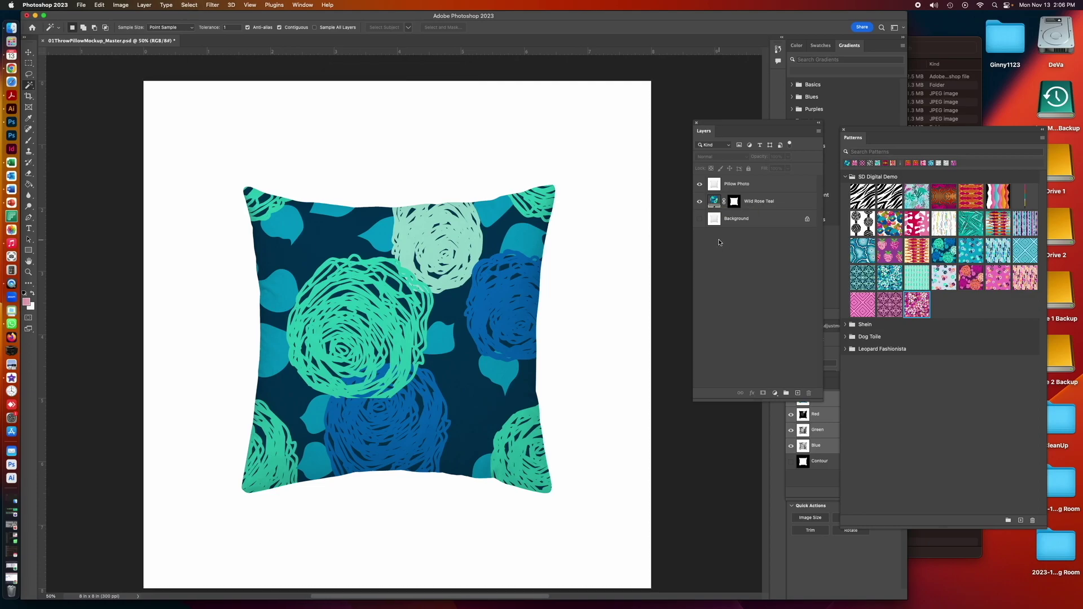
- Duplicate the Wild Rose Teal layer within the same document as Wild Rose Fuchsia
{"action": "left_click", "coordinate": [714, 201]}
{"action": "left_click", "coordinate": [819, 131]}
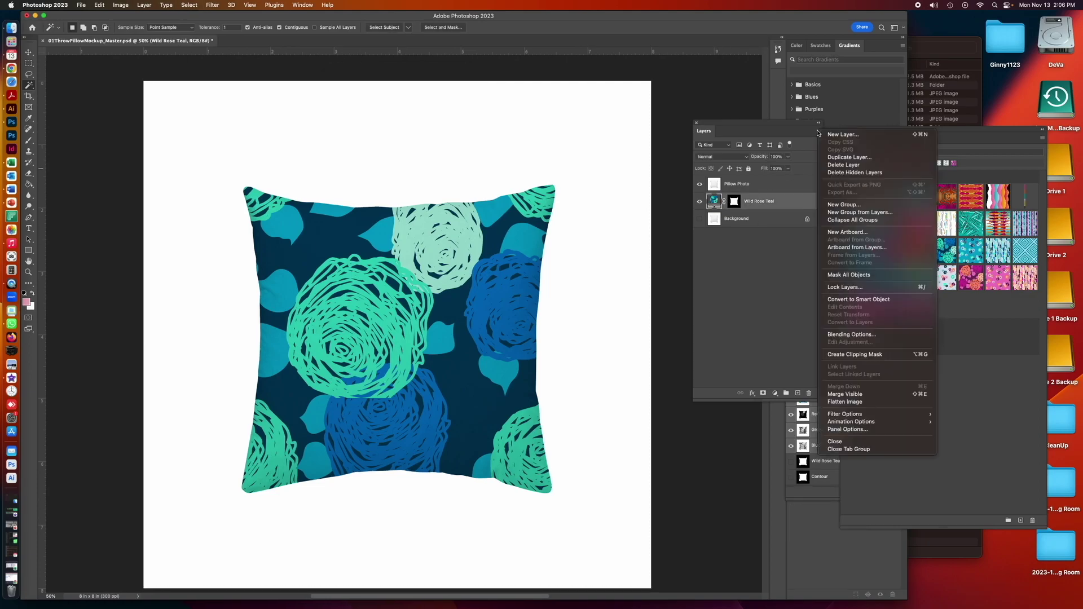
{"action": "left_click", "coordinate": [829, 158]}
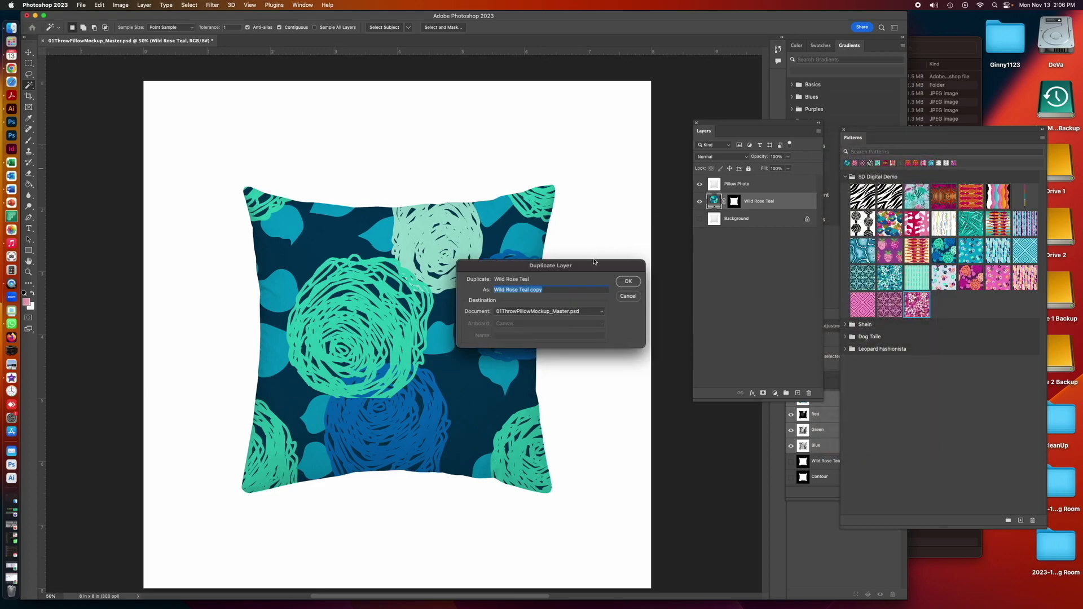
{"action": "left_click", "coordinate": [522, 290]}
{"action": "left_click_drag", "start_coordinate": [520, 290], "coordinate": [565, 289]}
{"action": "type", "text": "F"}
{"action": "left_click", "coordinate": [627, 281]}
- Change the Wild Rose Fuchsia layer's fill to the fuchsia and orange rose pattern from SD Digital Demo, keeping the 50 percent scale
{"action": "double_click", "coordinate": [710, 200]}
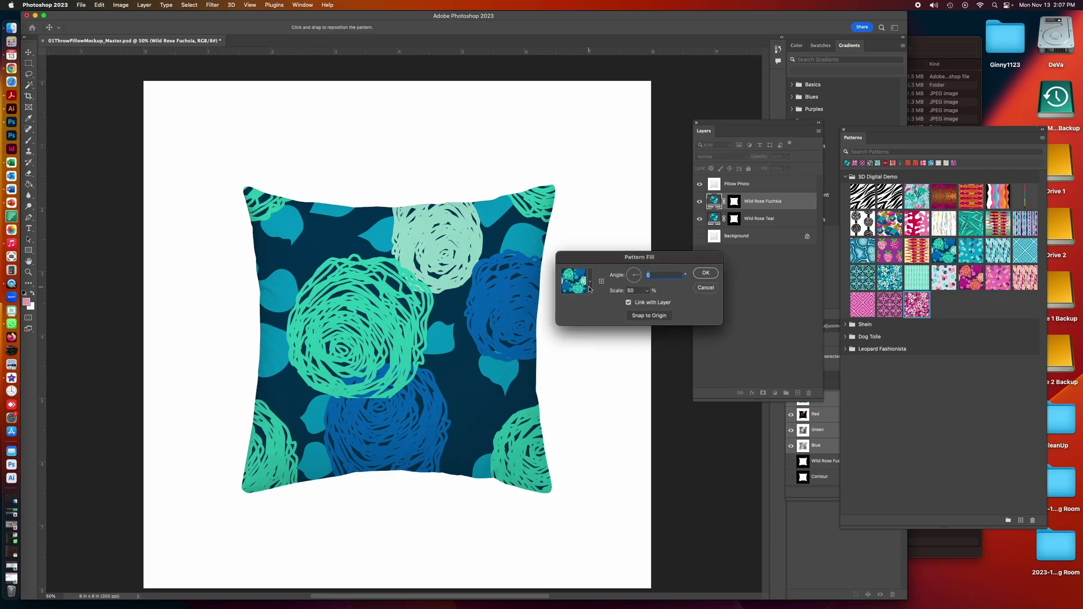
{"action": "left_click", "coordinate": [589, 288]}
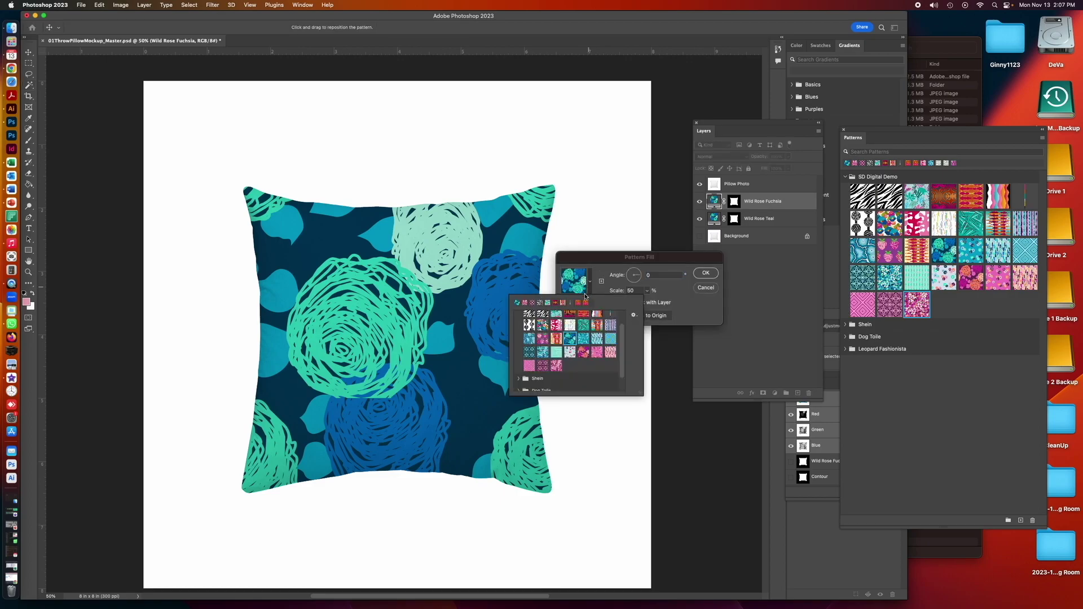
{"action": "left_click", "coordinate": [584, 352]}
{"action": "left_click", "coordinate": [600, 261]}
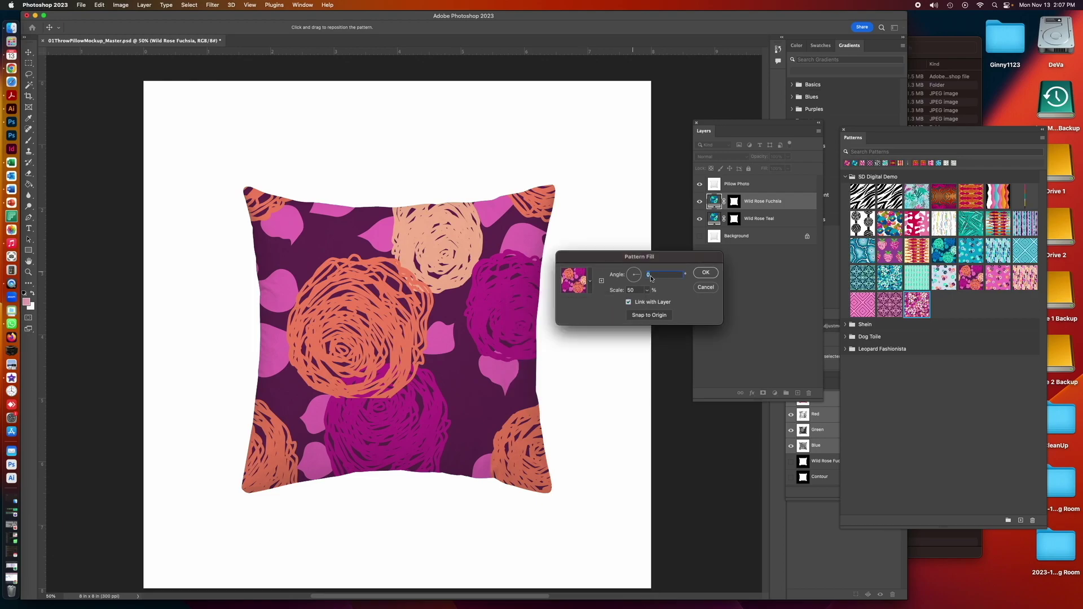
{"action": "left_click", "coordinate": [707, 273]}
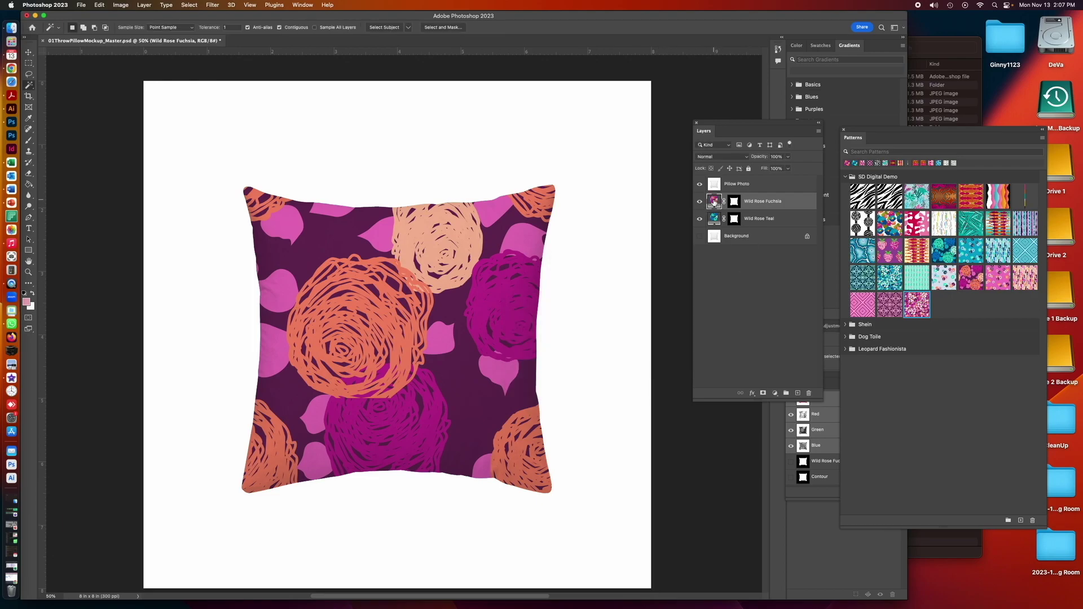
- Duplicate the Wild Rose Fuchsia layer within the same document under the default copy name
{"action": "left_click", "coordinate": [818, 132]}
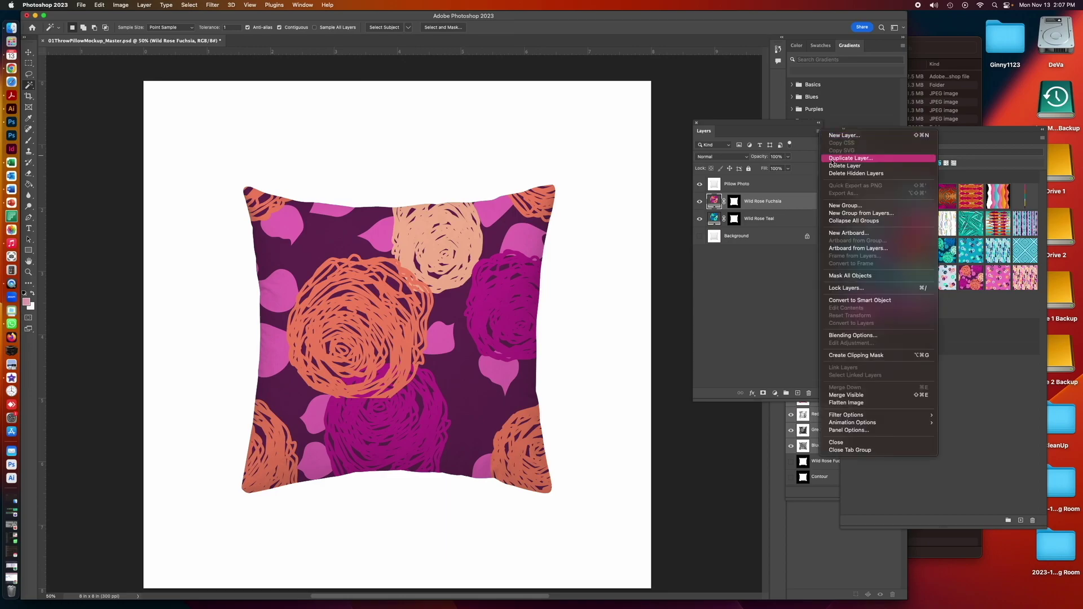
{"action": "left_click", "coordinate": [825, 159]}
{"action": "left_click", "coordinate": [627, 281]}
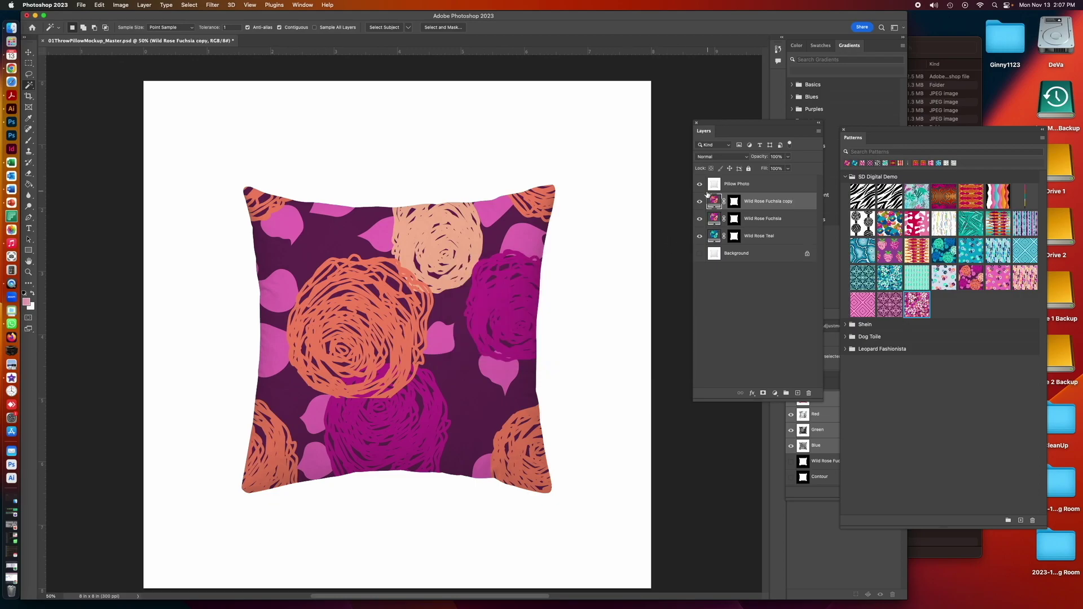
- Change the Wild Rose Fuchsia copy layer's fill to the pink and purple damask pattern from SD Digital Demo
{"action": "double_click", "coordinate": [715, 201]}
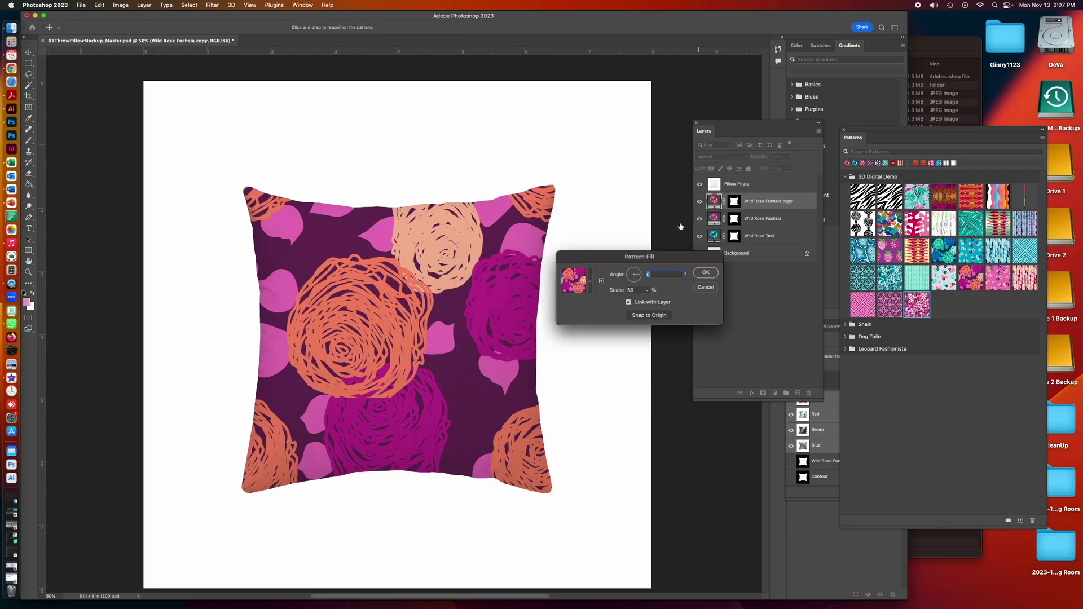
{"action": "left_click", "coordinate": [590, 280]}
{"action": "left_click", "coordinate": [544, 365]}
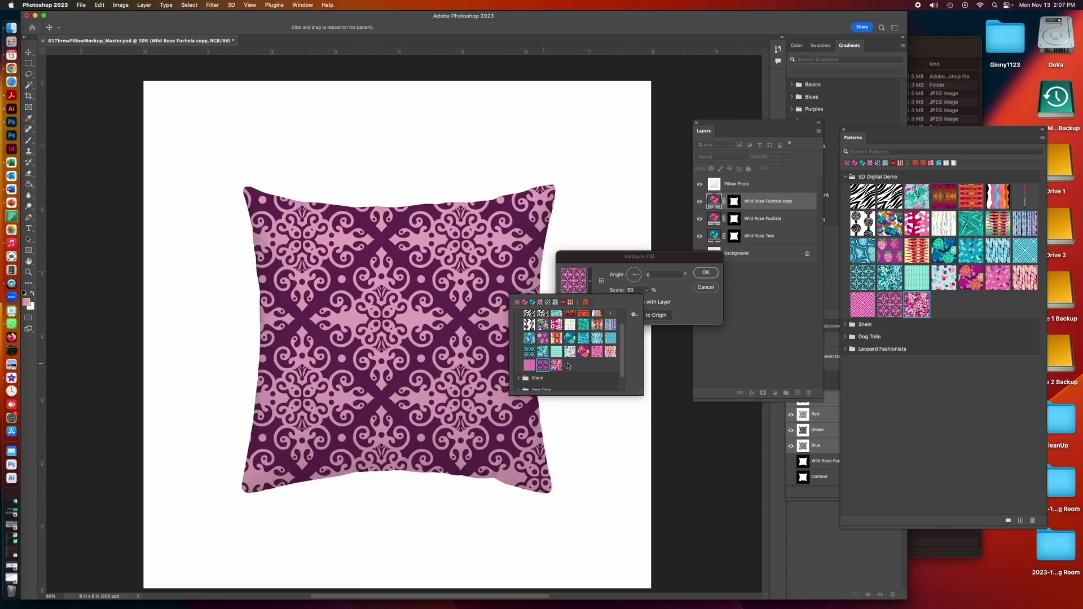
{"action": "left_click", "coordinate": [668, 290]}
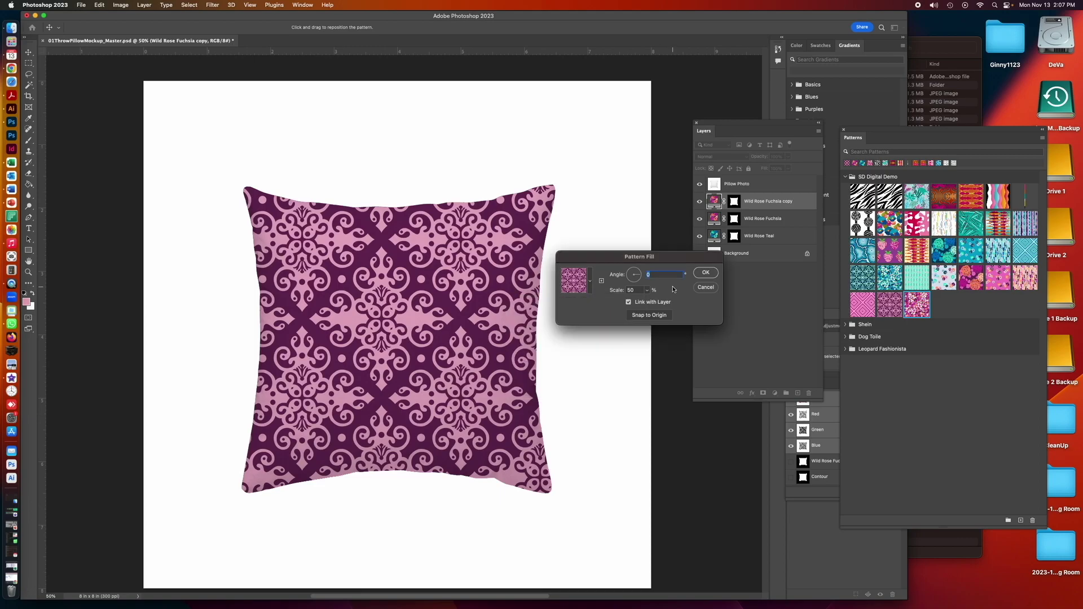
{"action": "left_click", "coordinate": [705, 274]}
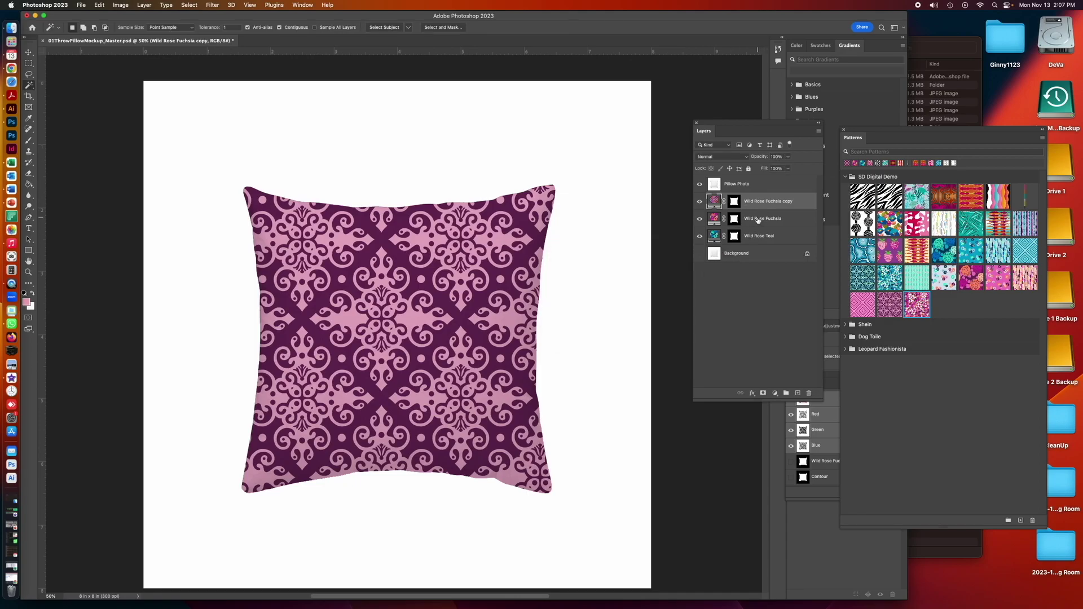
- Rename the Wild Rose Teal layer as Wild Rose Hero Teal
{"action": "left_click", "coordinate": [758, 238]}
{"action": "left_click", "coordinate": [767, 237]}
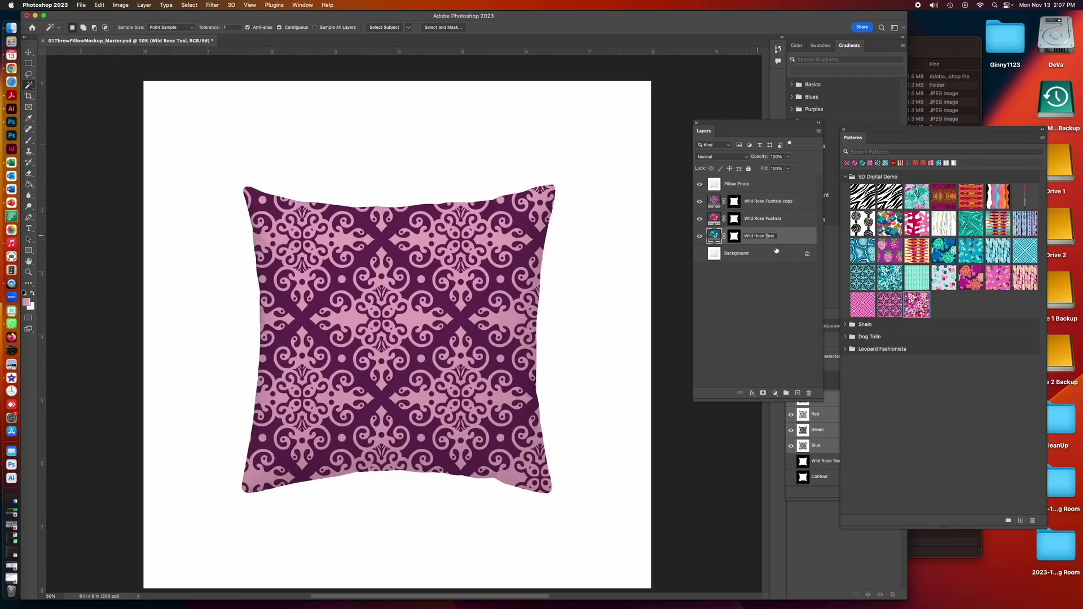
{"action": "type", "text": "Hed"}
{"action": "type", "text": "ro"}
{"action": "key", "text": "Return"}
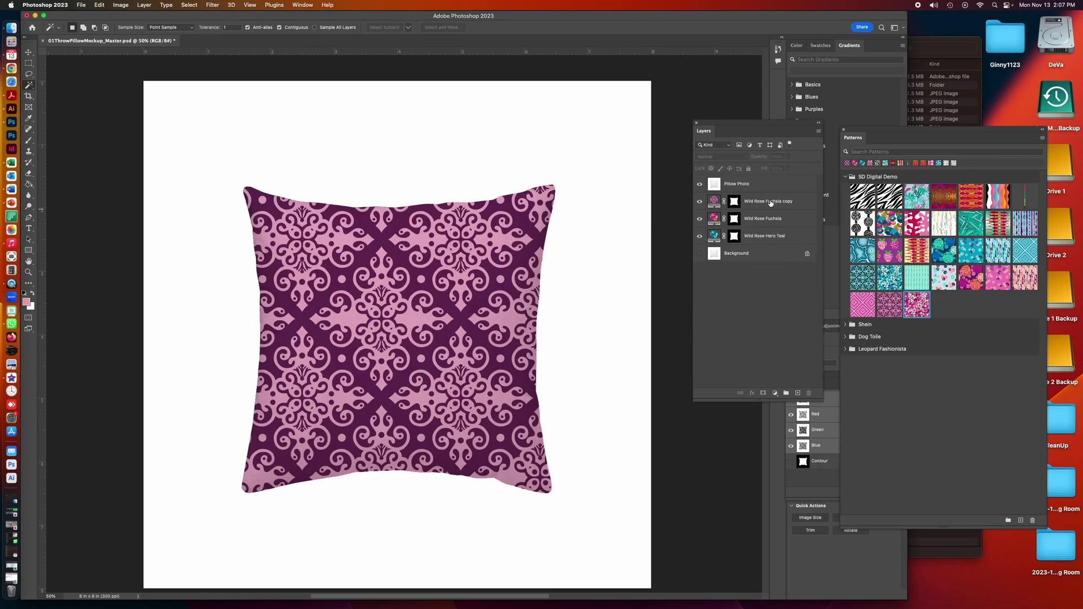
- Rename the Wild Rose Fuchsia copy layer as Wild Rose Damask Fuchsia
{"action": "double_click", "coordinate": [776, 201]}
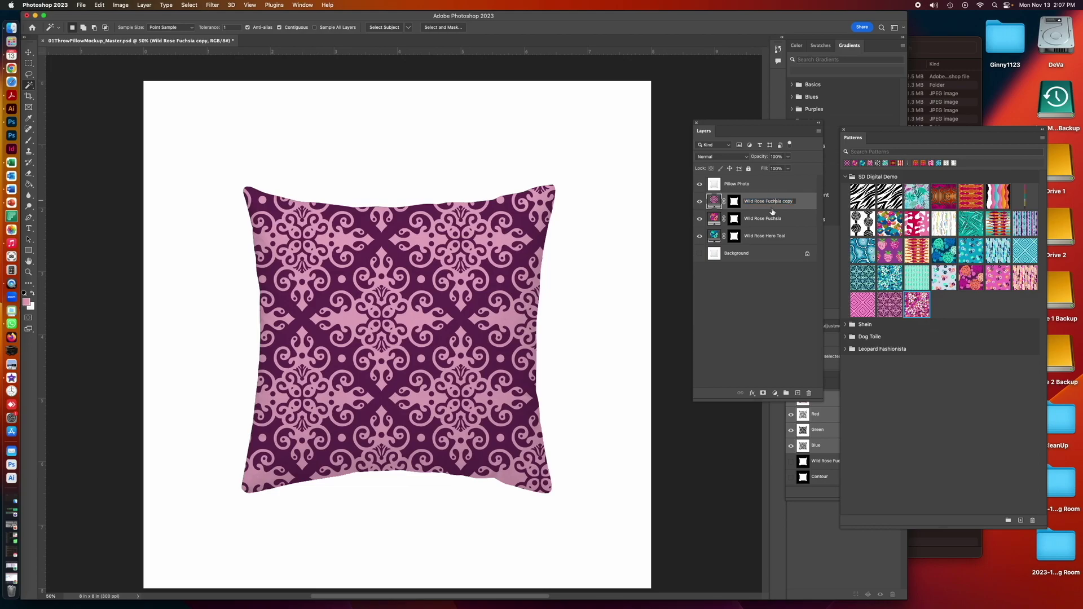
{"action": "triple_click", "coordinate": [771, 201]}
{"action": "left_click", "coordinate": [783, 201]}
{"action": "triple_click", "coordinate": [766, 202]}
{"action": "left_click", "coordinate": [767, 202]}
{"action": "triple_click", "coordinate": [766, 202]}
{"action": "left_click", "coordinate": [766, 201]}
{"action": "type", "text": "a"}
{"action": "type", "text": "Dm"}
{"action": "type", "text": "ms"}
{"action": "type", "text": "k"}
{"action": "key", "text": "BackSpace"}
{"action": "key", "text": "BackSpace"}
{"action": "type", "text": "ask"}
{"action": "left_click_drag", "start_coordinate": [799, 201], "coordinate": [816, 205]}
{"action": "key", "text": "BackSpace"}
{"action": "left_click", "coordinate": [751, 306]}
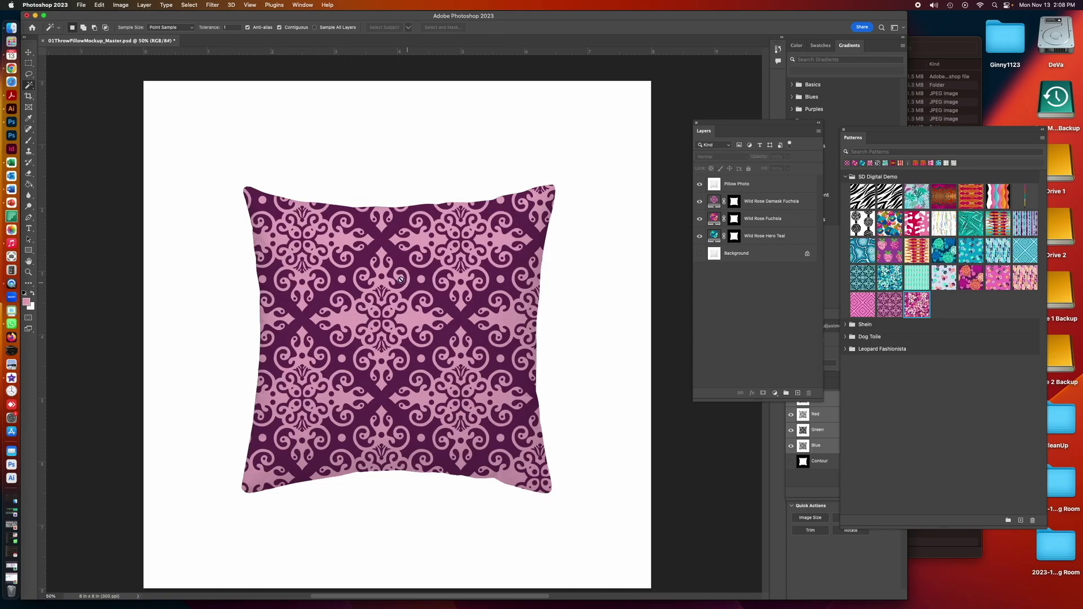
- Move the damask pattern on the Wild Rose Damask Fuchsia layer slightly right and down to center a motif on the pillow
{"action": "left_click", "coordinate": [29, 53]}
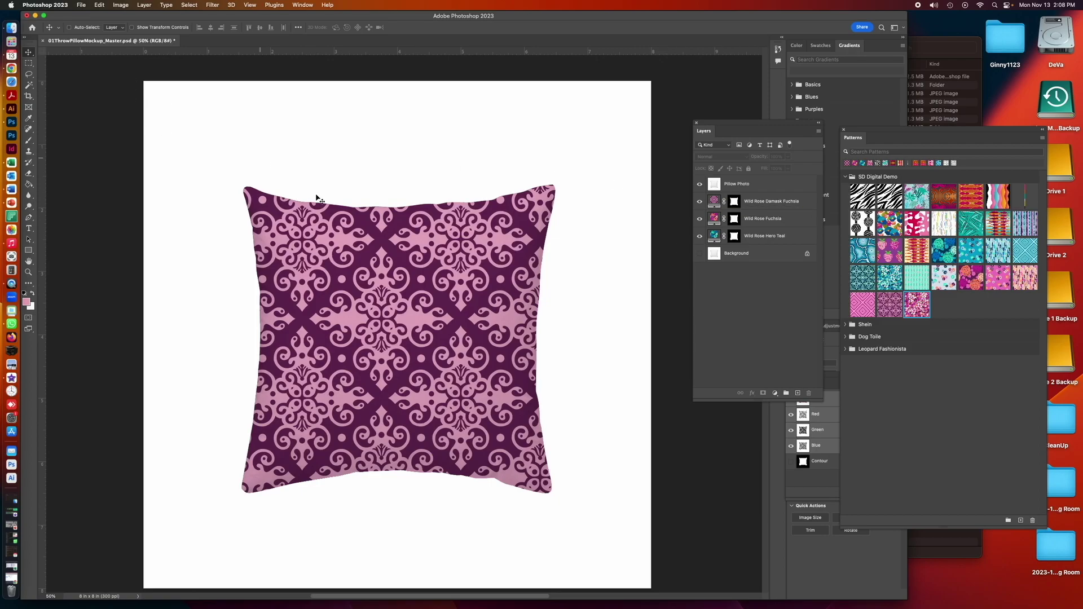
{"action": "left_click", "coordinate": [411, 248]}
{"action": "left_click", "coordinate": [576, 211]}
{"action": "left_click", "coordinate": [579, 214]}
{"action": "left_click", "coordinate": [581, 212]}
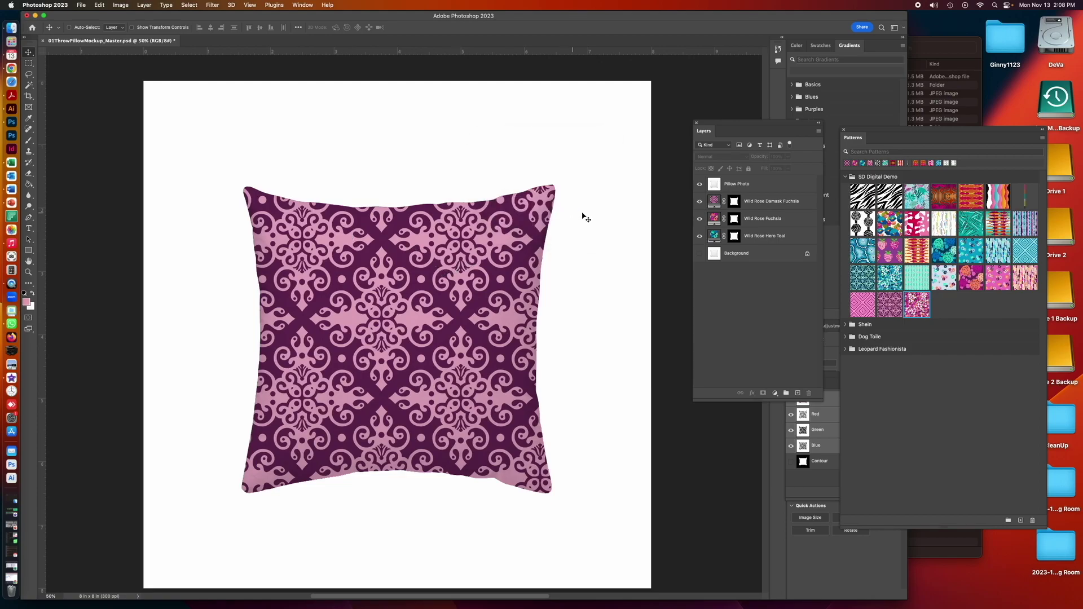
{"action": "left_click", "coordinate": [724, 202]}
{"action": "left_click", "coordinate": [714, 201]}
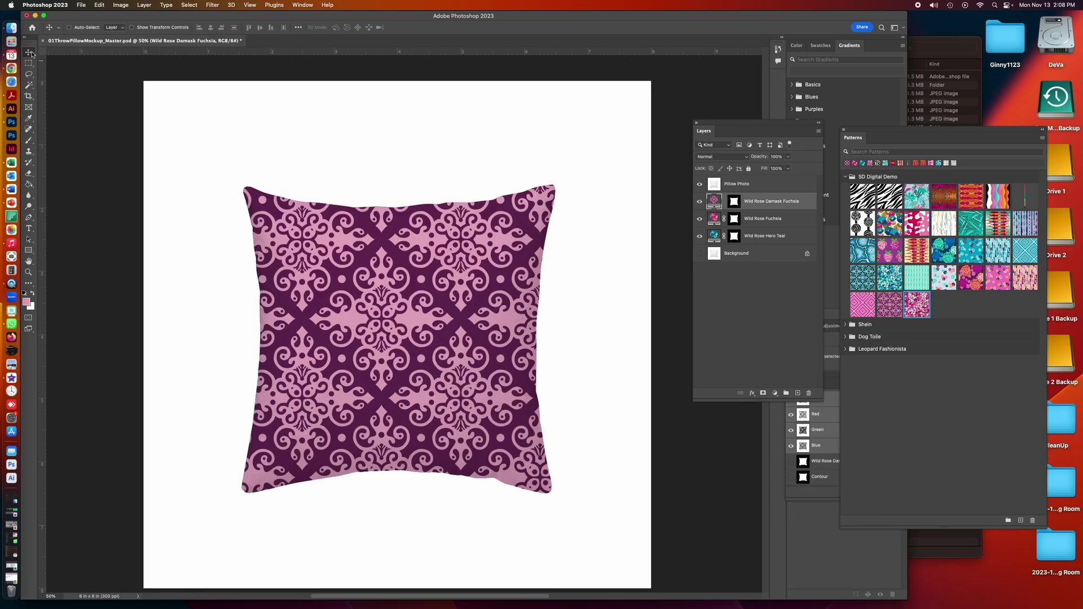
{"action": "left_click_drag", "start_coordinate": [334, 251], "coordinate": [347, 276]}
{"action": "left_click_drag", "start_coordinate": [389, 406], "coordinate": [389, 401]}
{"action": "left_click_drag", "start_coordinate": [373, 347], "coordinate": [386, 384]}
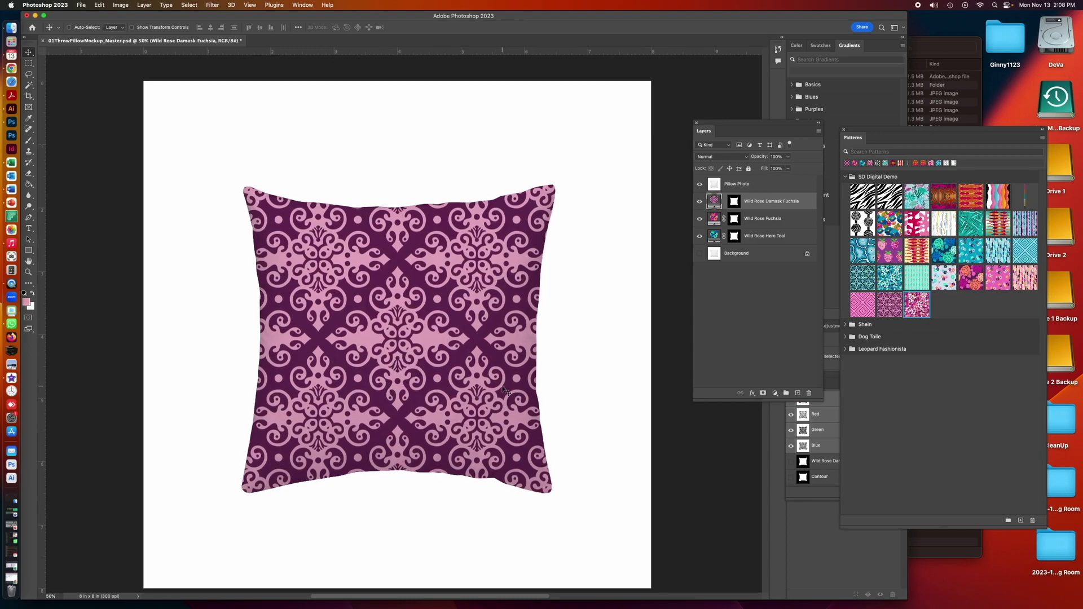
- Duplicate the Wild Rose Damask Fuchsia layer in the same document as Wild Rose Damask Teal
{"action": "left_click", "coordinate": [767, 341]}
{"action": "left_click", "coordinate": [781, 198]}
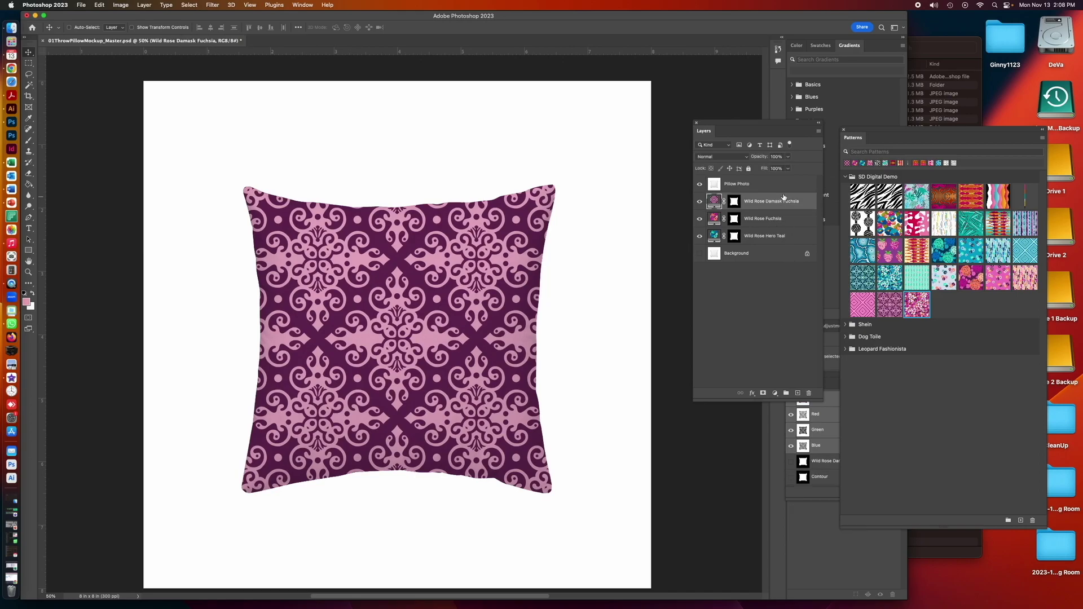
{"action": "left_click", "coordinate": [818, 132]}
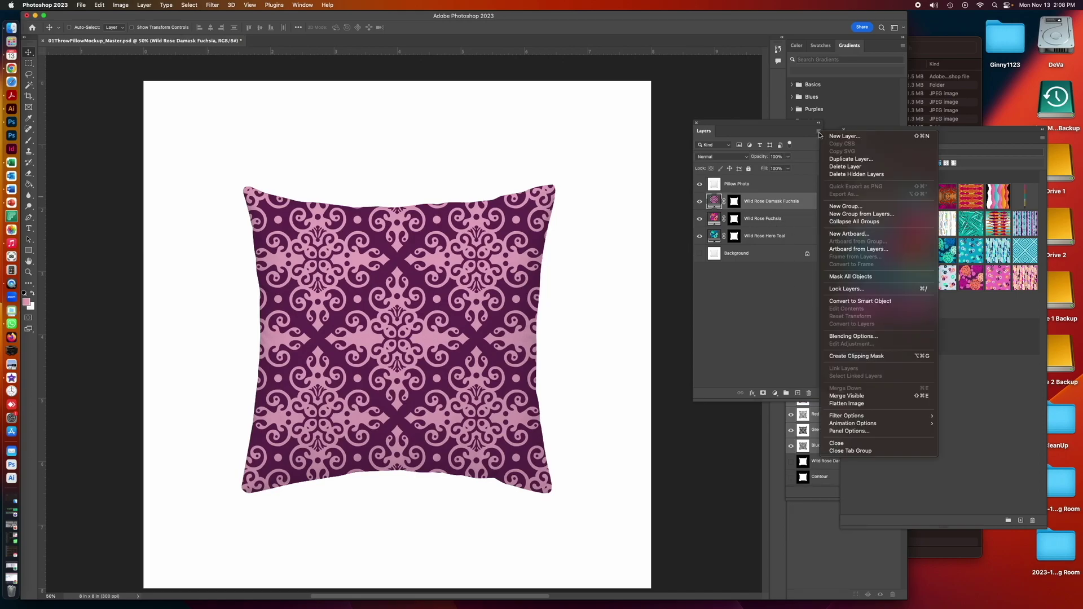
{"action": "left_click", "coordinate": [833, 163]}
{"action": "left_click", "coordinate": [603, 289]}
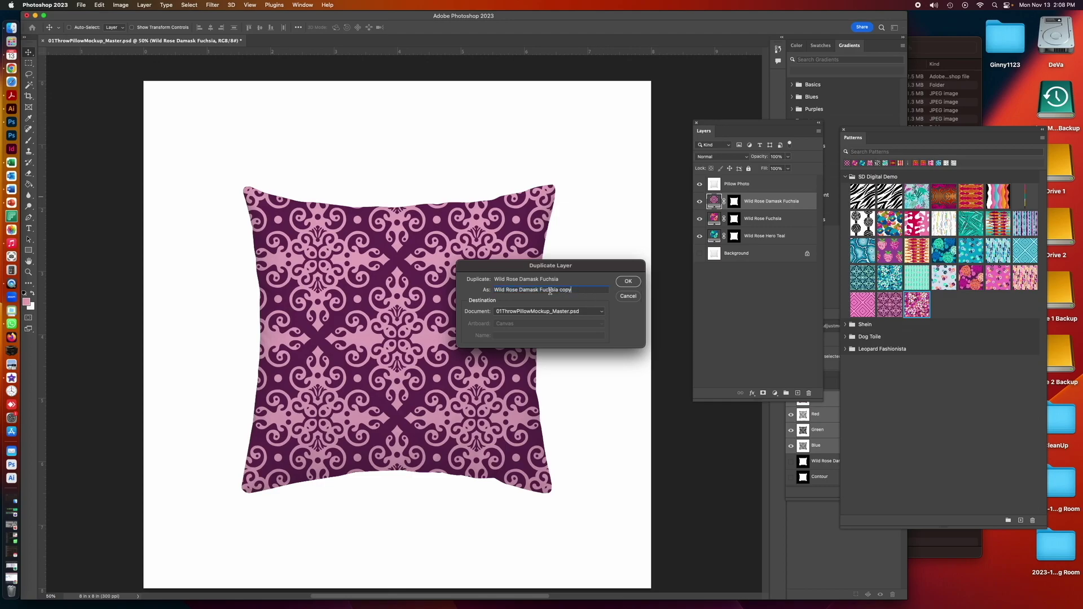
{"action": "left_click_drag", "start_coordinate": [540, 290], "coordinate": [598, 292]}
{"action": "type", "text": "Y"}
{"action": "left_click", "coordinate": [627, 281]}
- Change the Wild Rose Damask Teal layer's fill to the teal damask pattern from SD Digital Demo and save the document
{"action": "double_click", "coordinate": [715, 201]}
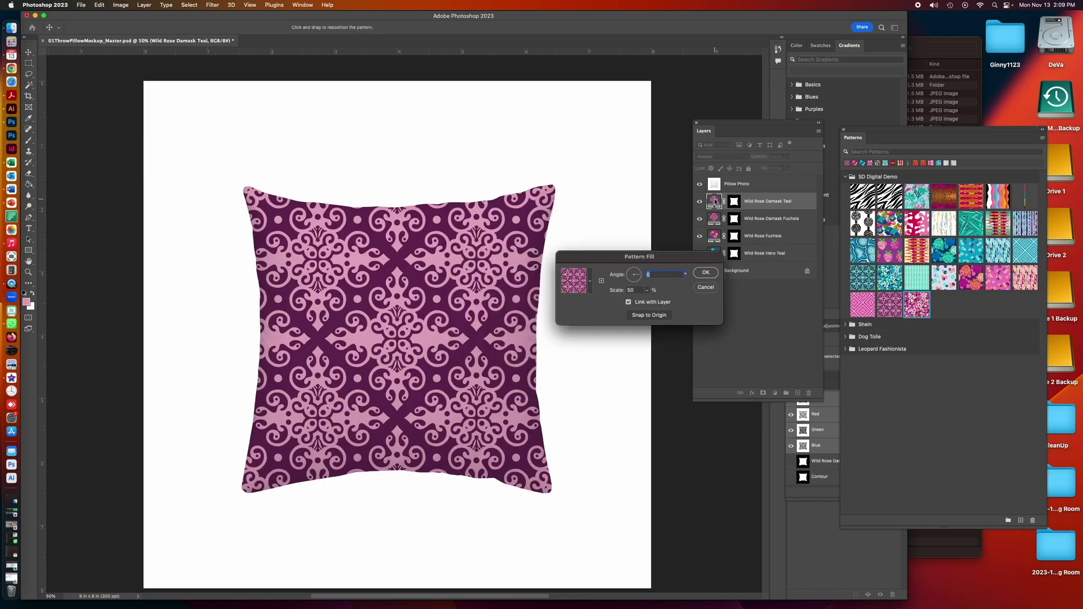
{"action": "left_click", "coordinate": [590, 281]}
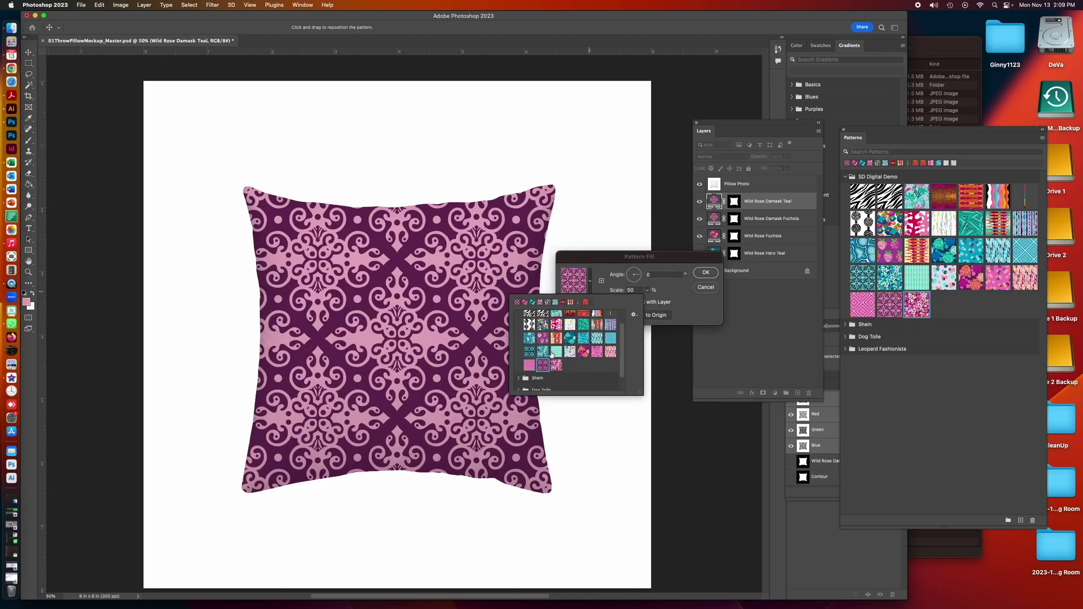
{"action": "left_click", "coordinate": [529, 353]}
{"action": "left_click", "coordinate": [676, 290]}
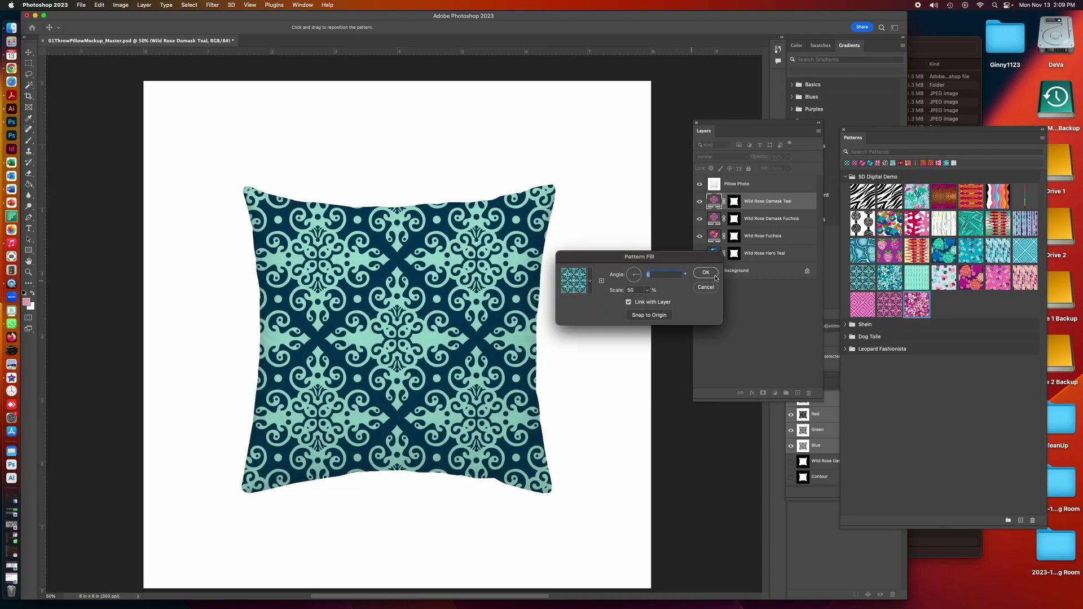
{"action": "left_click", "coordinate": [705, 272]}
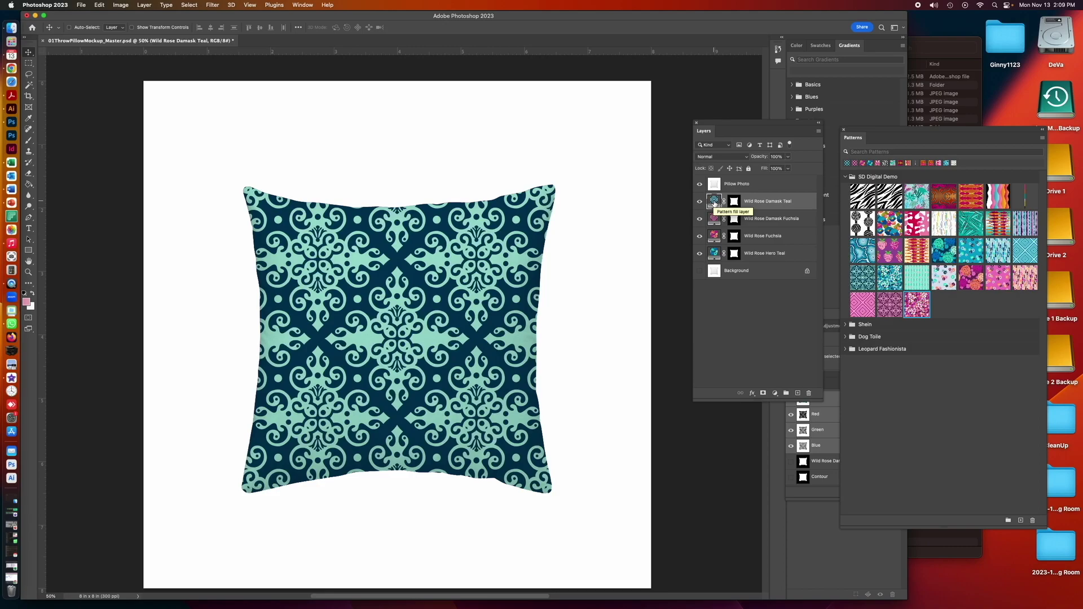
{"action": "left_click", "coordinate": [81, 5]}
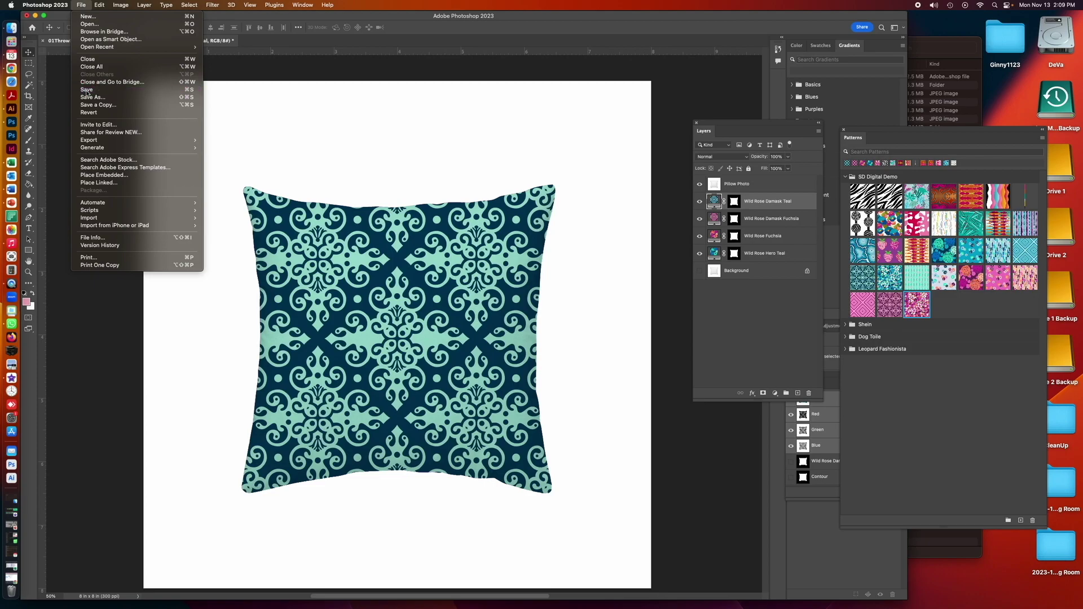
{"action": "left_click", "coordinate": [86, 90]}
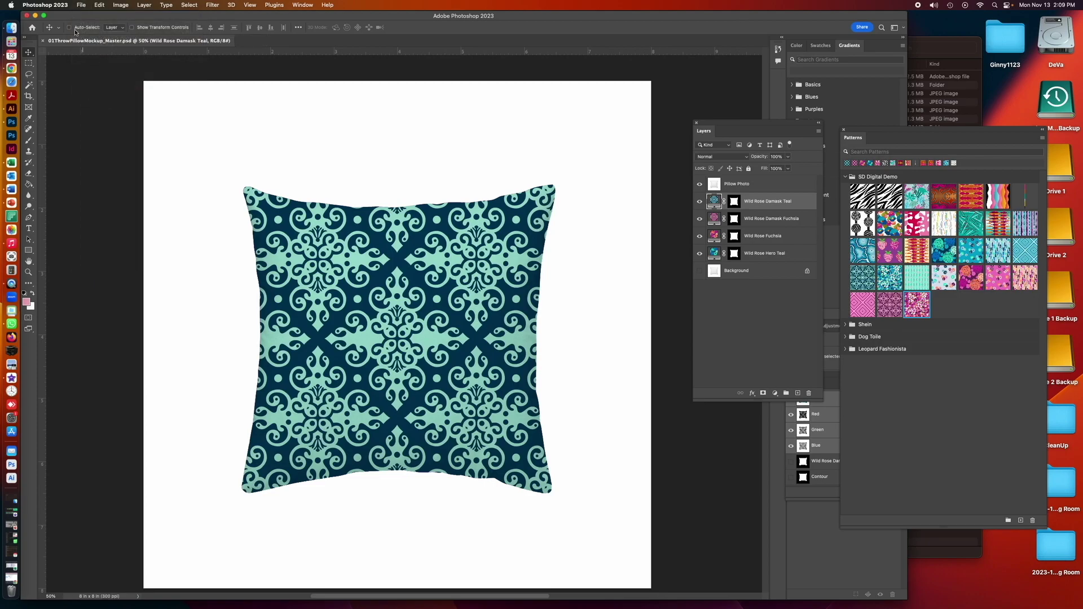
- Start saving a copy of the mockup in JPEG format to the CompletedMockups folder inside ProductMockupDemos
{"action": "left_click", "coordinate": [82, 5]}
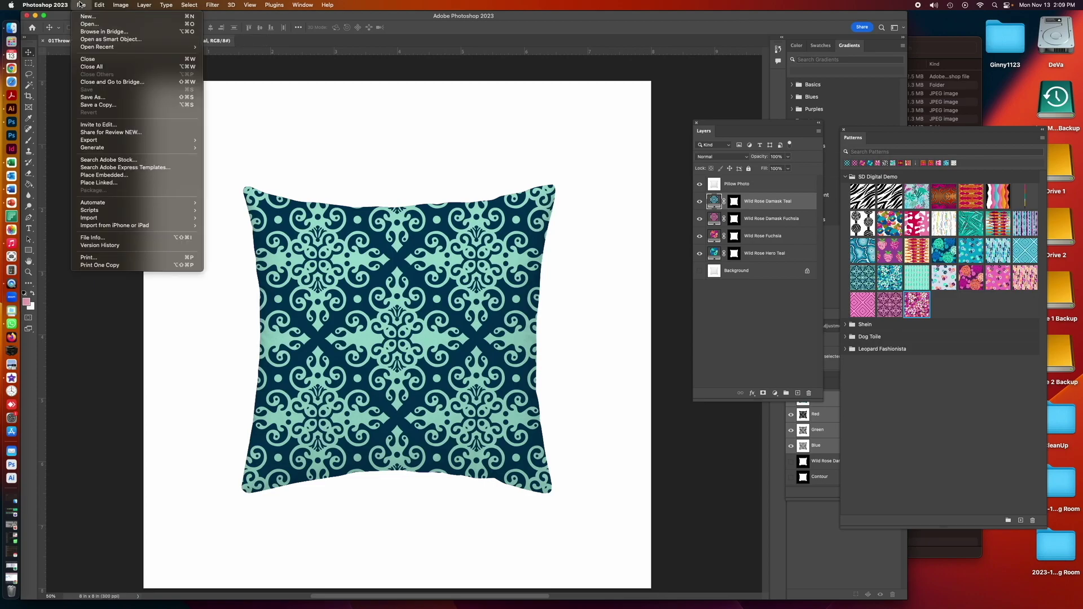
{"action": "left_click", "coordinate": [97, 105]}
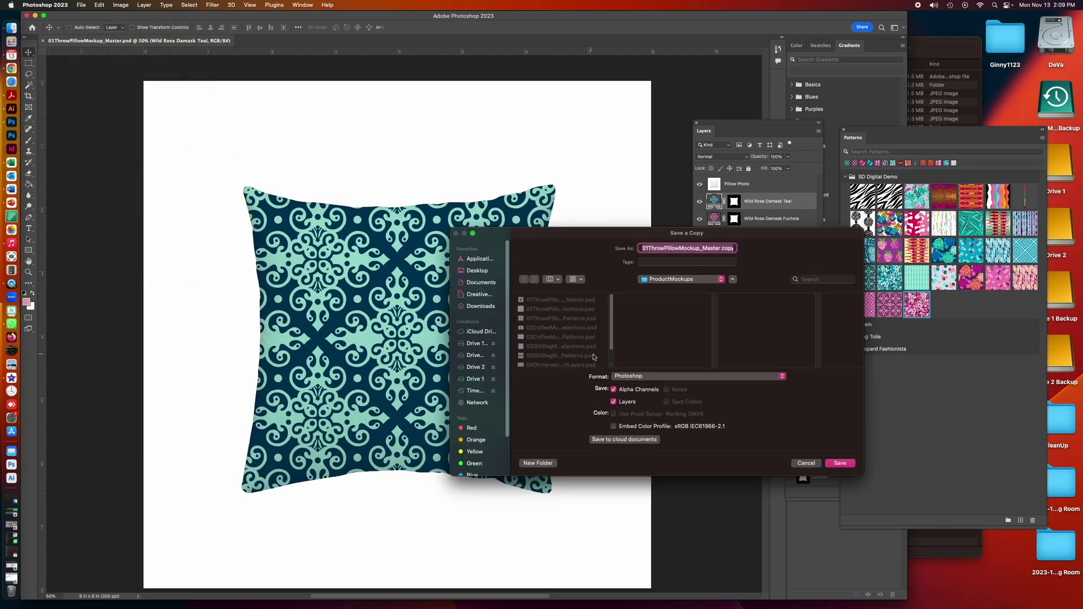
{"action": "left_click", "coordinate": [658, 286]}
{"action": "left_click", "coordinate": [660, 289]}
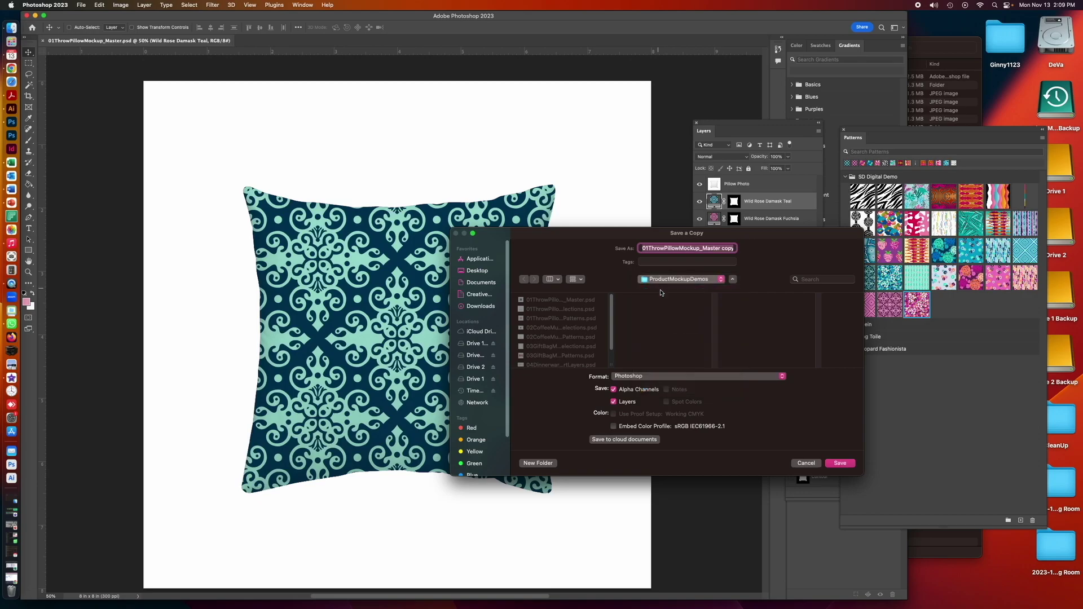
{"action": "left_click", "coordinate": [660, 308]}
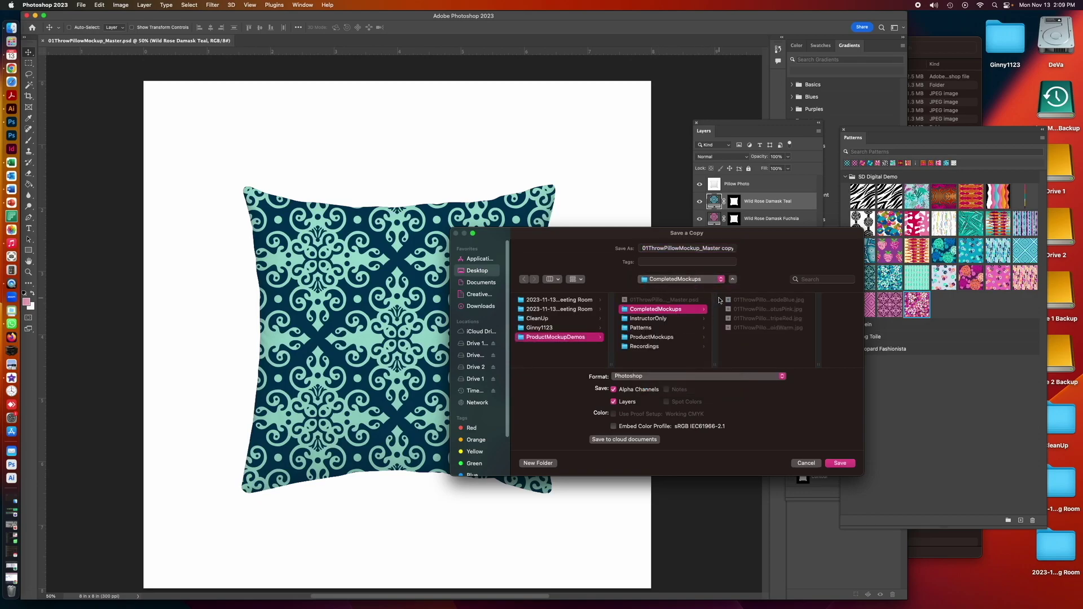
{"action": "left_click", "coordinate": [655, 377]}
{"action": "left_click", "coordinate": [648, 443]}
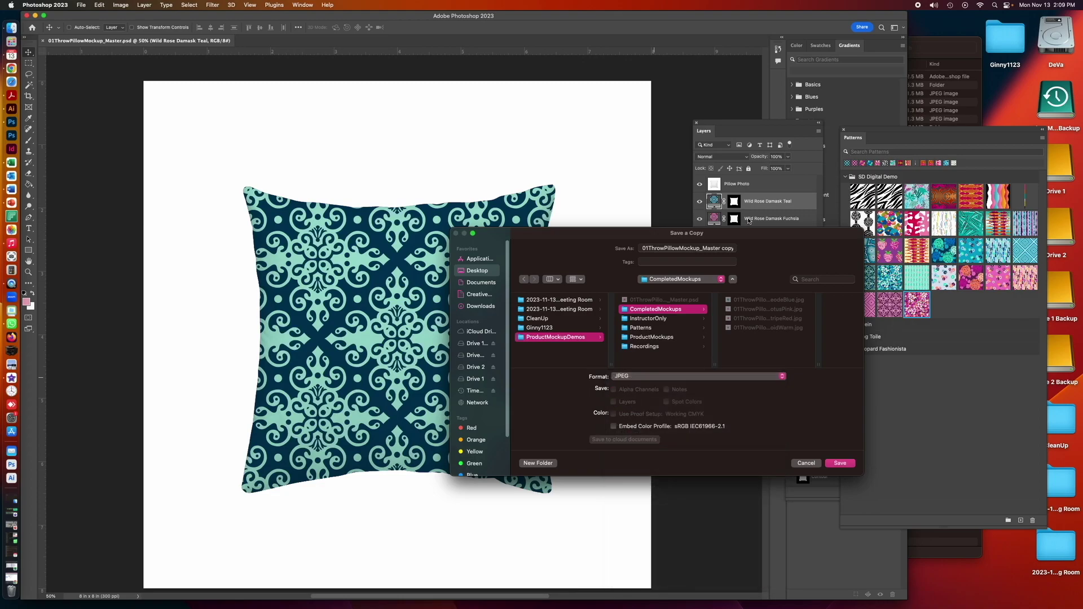
- Name the JPEG copy 01ThrowPillowMockup_WildRoseDamaskTeal and save it, accepting the JPEG options
{"action": "left_click", "coordinate": [722, 248]}
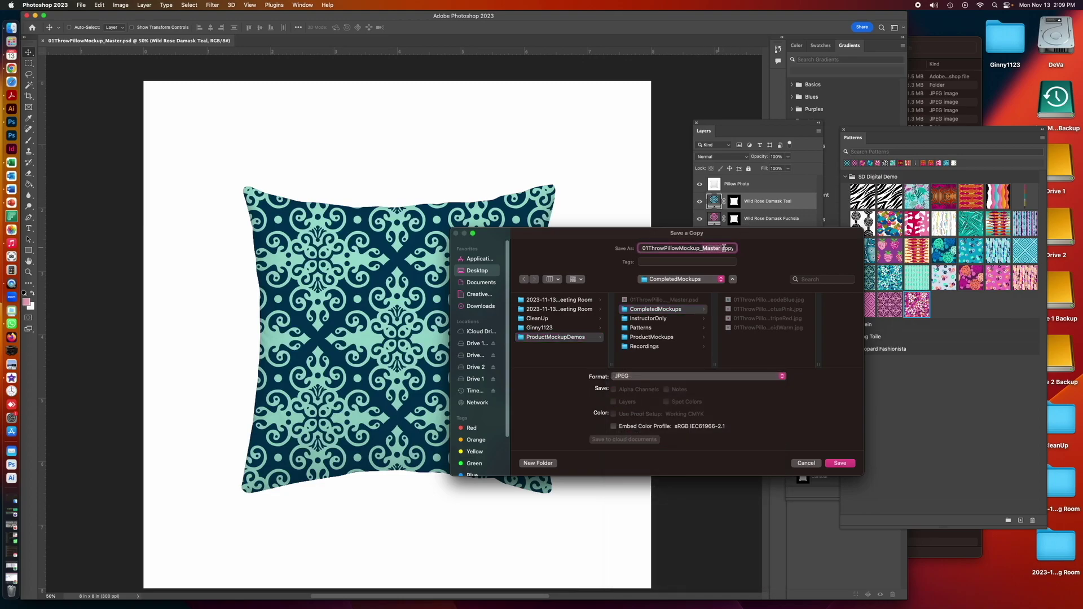
{"action": "type", "text": "p"}
{"action": "type", "text": "y"}
{"action": "key", "text": "BackSpace"}
{"action": "key", "text": "BackSpace"}
{"action": "left_click_drag", "start_coordinate": [757, 237], "coordinate": [729, 285]}
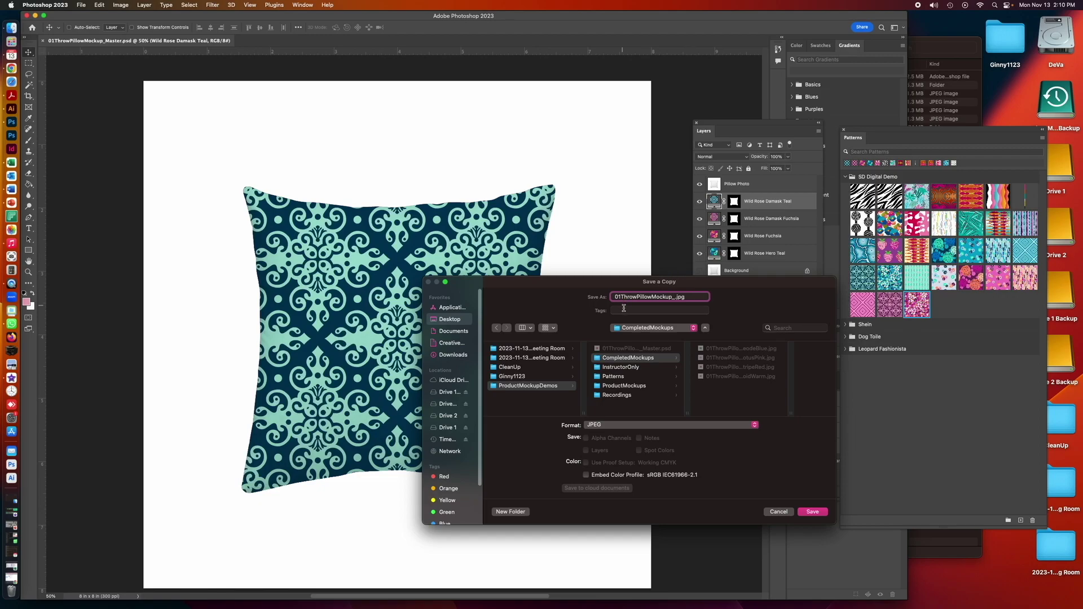
{"action": "type", "text": "WildRoseDamaskTeal"}
{"action": "left_click", "coordinate": [818, 511]}
{"action": "left_click", "coordinate": [602, 179]}
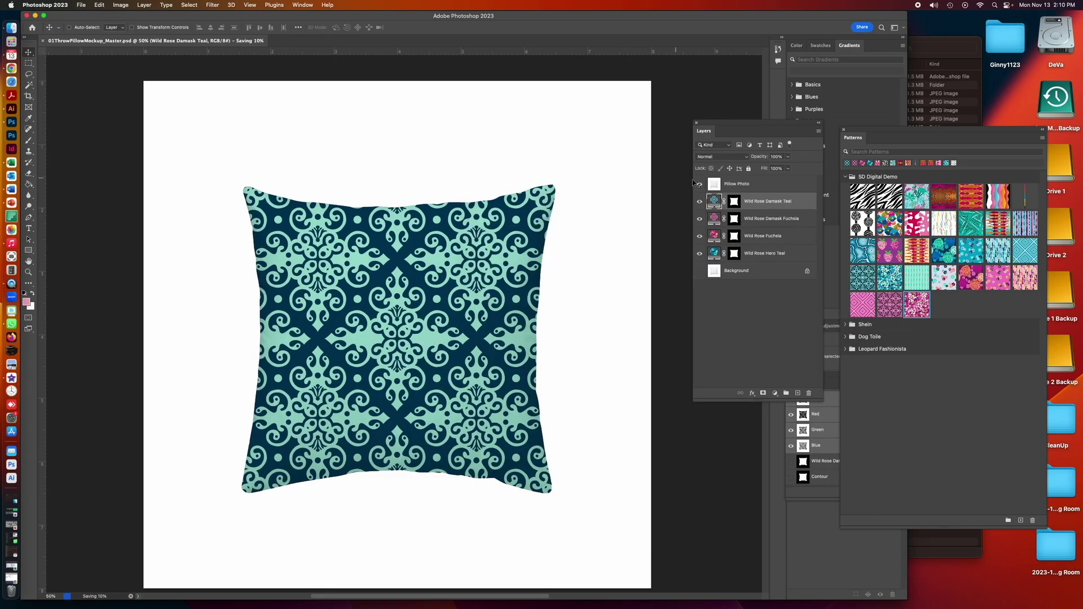
- Hide the Wild Rose Damask Teal layer to display the fuchsia damask pillow, keeping the layer names as they are
{"action": "left_click", "coordinate": [699, 201]}
{"action": "double_click", "coordinate": [749, 218]}
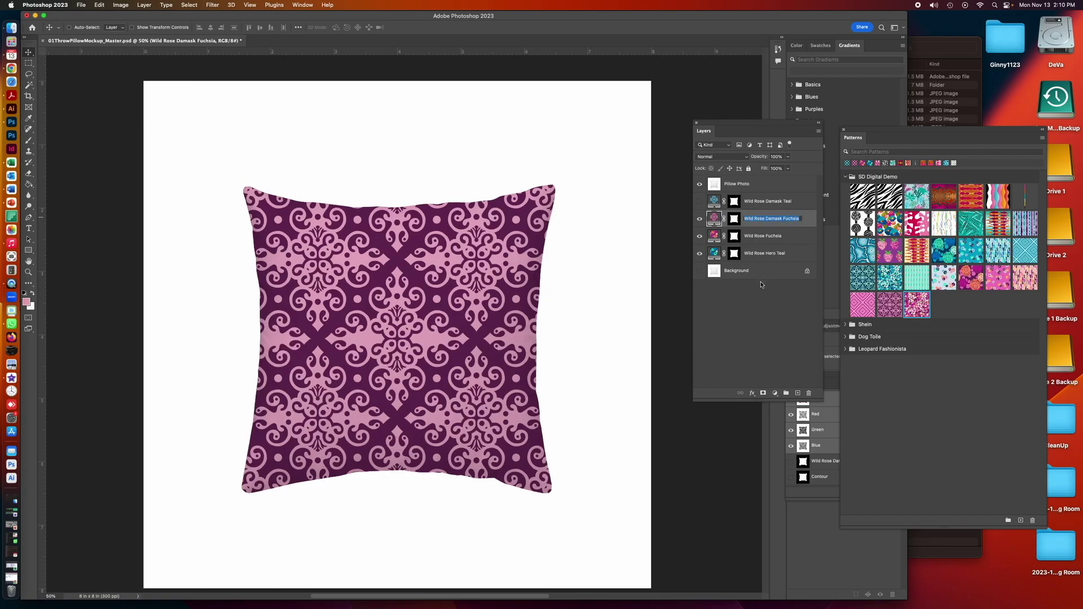
{"action": "left_click", "coordinate": [771, 310]}
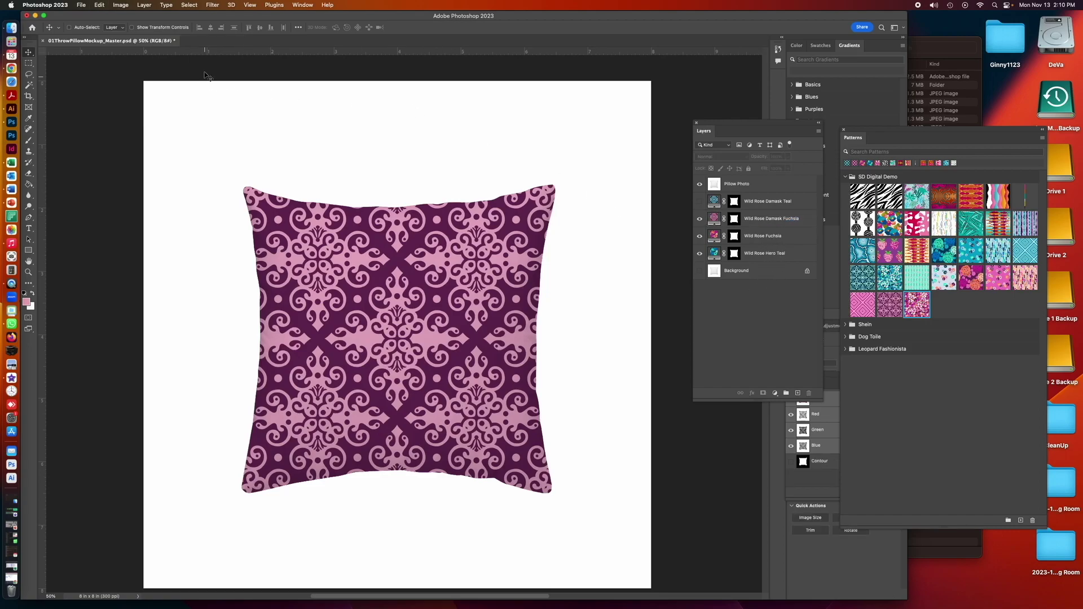
- Start saving a JPEG copy of the fuchsia damask version to the CompletedMockups folder
{"action": "left_click", "coordinate": [81, 5]}
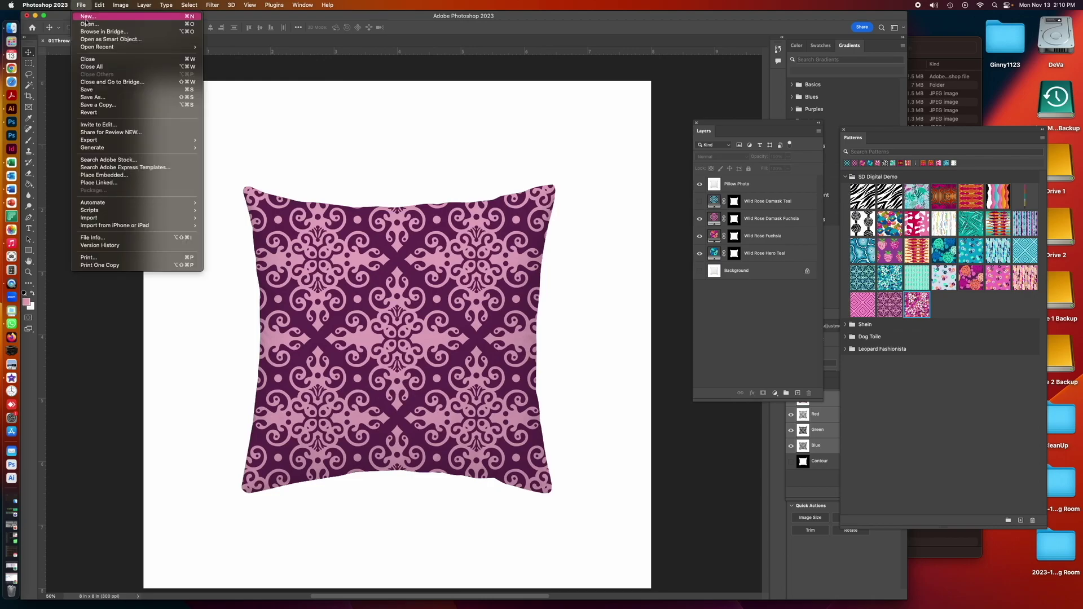
{"action": "left_click", "coordinate": [109, 106]}
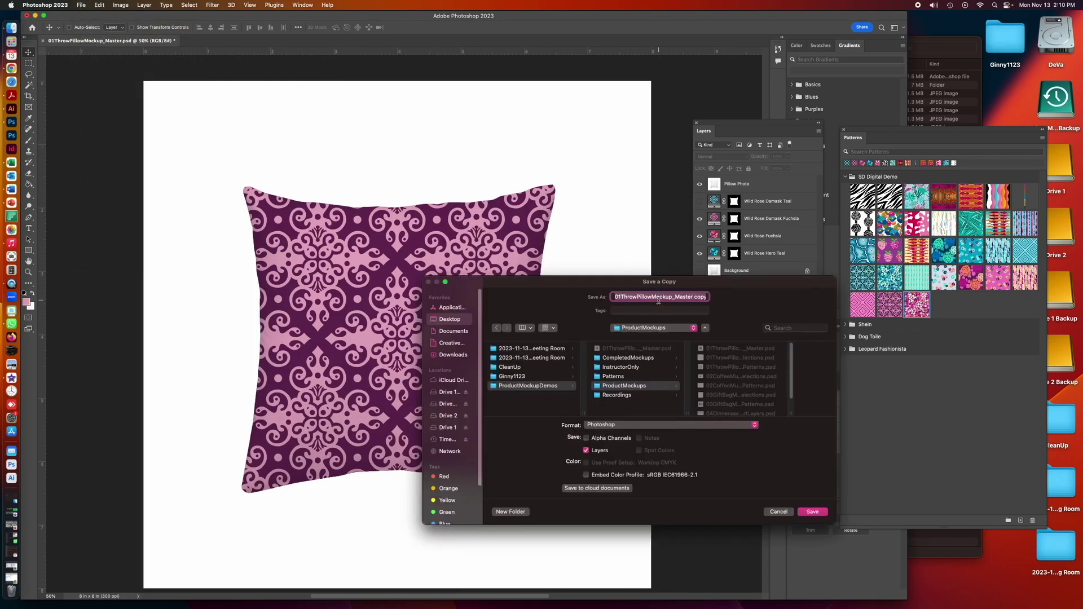
{"action": "left_click", "coordinate": [644, 426]}
{"action": "left_click", "coordinate": [652, 491]}
{"action": "left_click", "coordinate": [647, 359]}
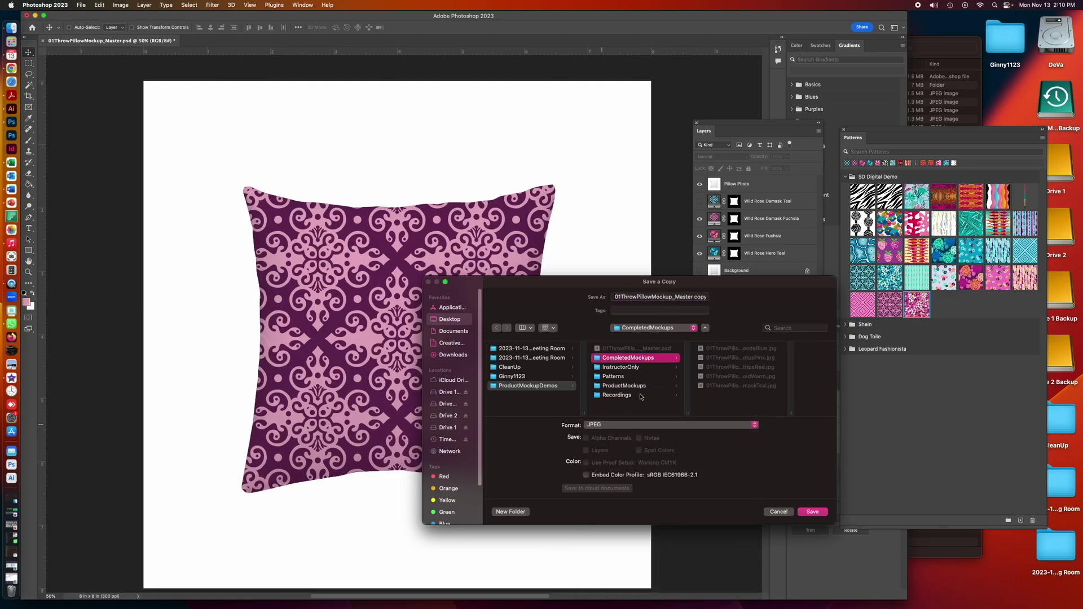
- Name the copy 01ThrowPillowMockup_ plus the Wild Rose Damask Fuchsia layer name without spaces, and save it at JPEG quality 12 (Maximum)
{"action": "left_click", "coordinate": [678, 297]}
{"action": "left_click_drag", "start_coordinate": [676, 297], "coordinate": [705, 298]}
{"action": "type", "text": "Wild Rose D"}
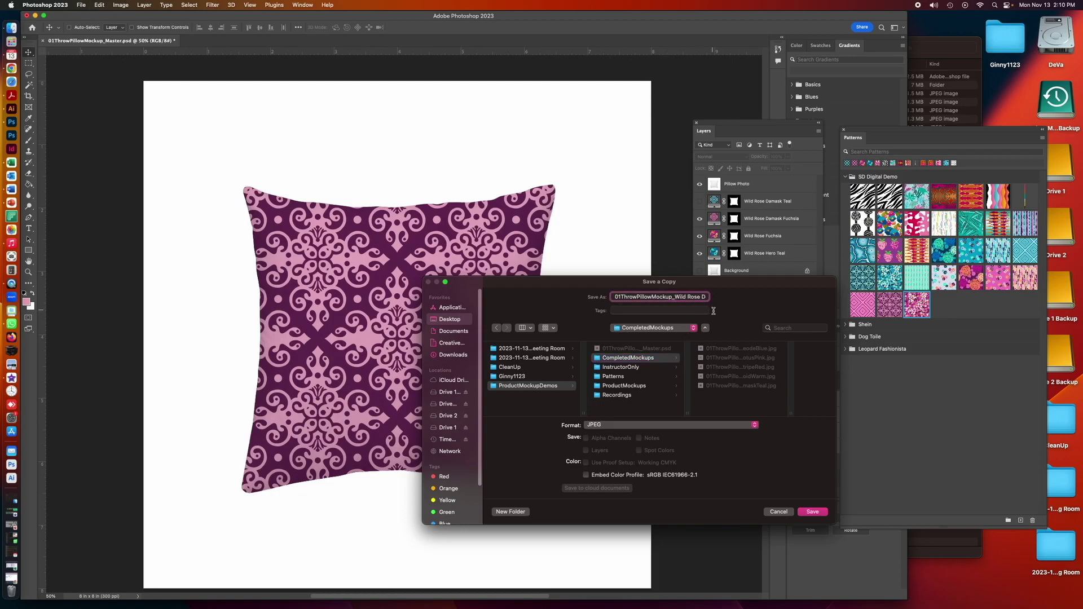
{"action": "left_click", "coordinate": [689, 297]}
{"action": "key", "text": "BackSpace"}
{"action": "key", "text": "Right"}
{"action": "key", "text": "Right"}
{"action": "key", "text": "Right"}
{"action": "key", "text": "Right"}
{"action": "key", "text": "Right"}
{"action": "key", "text": "BackSpace"}
{"action": "key", "text": "Right"}
{"action": "key", "text": "Right"}
{"action": "key", "text": "Right"}
{"action": "key", "text": "BackSpace"}
{"action": "left_click", "coordinate": [818, 513]}
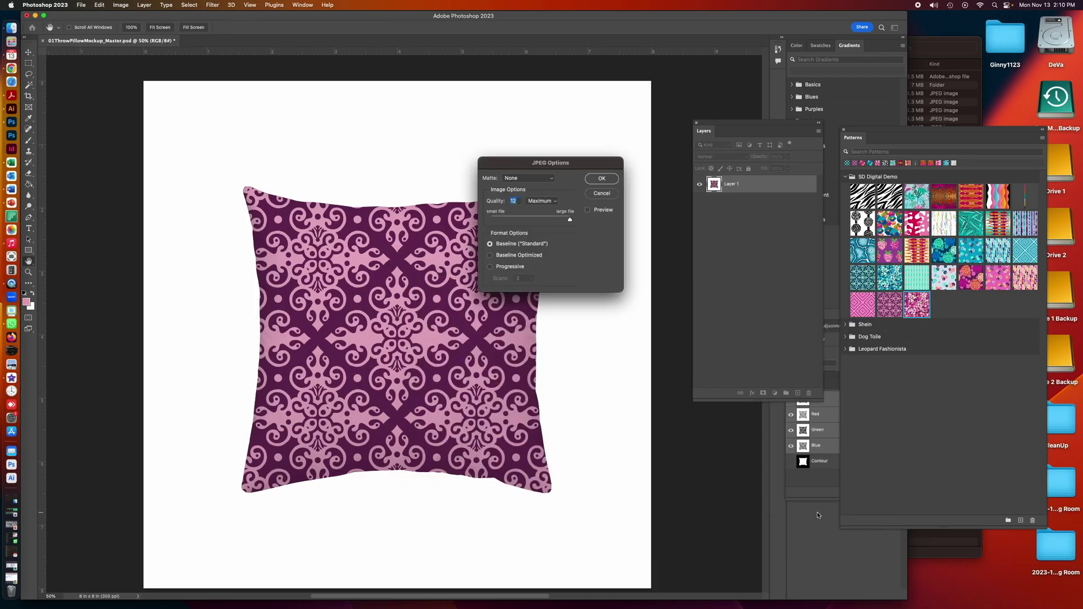
{"action": "left_click", "coordinate": [601, 178]}
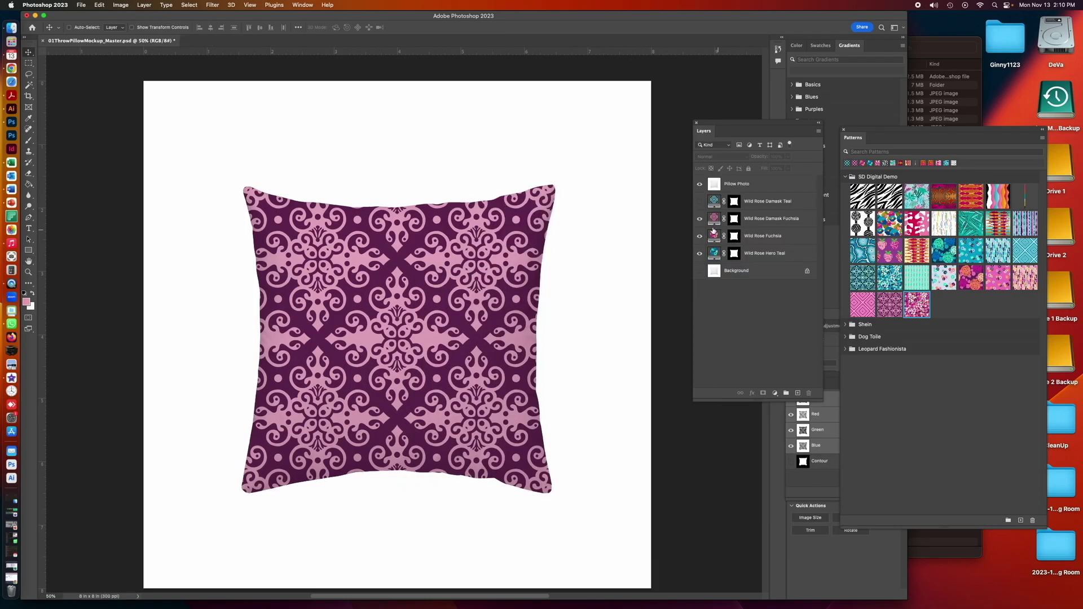
- Preview the lower pattern fills by hiding the layers above them, and make all four Wild Rose pattern layers visible again
{"action": "left_click", "coordinate": [700, 219]}
{"action": "left_click", "coordinate": [700, 236]}
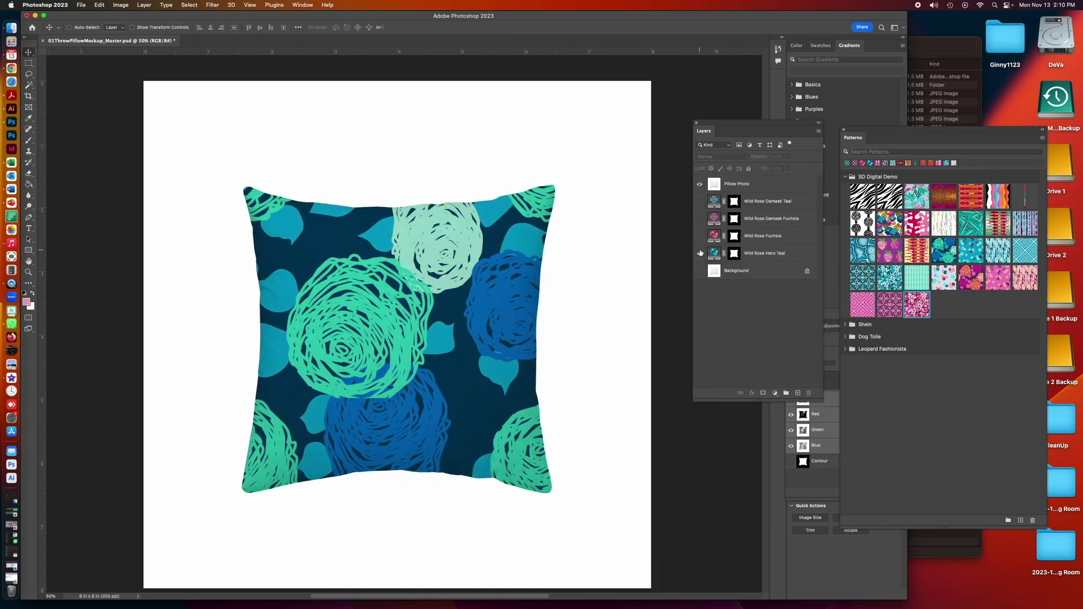
{"action": "left_click", "coordinate": [700, 236]}
{"action": "left_click", "coordinate": [700, 219]}
{"action": "left_click", "coordinate": [700, 201]}
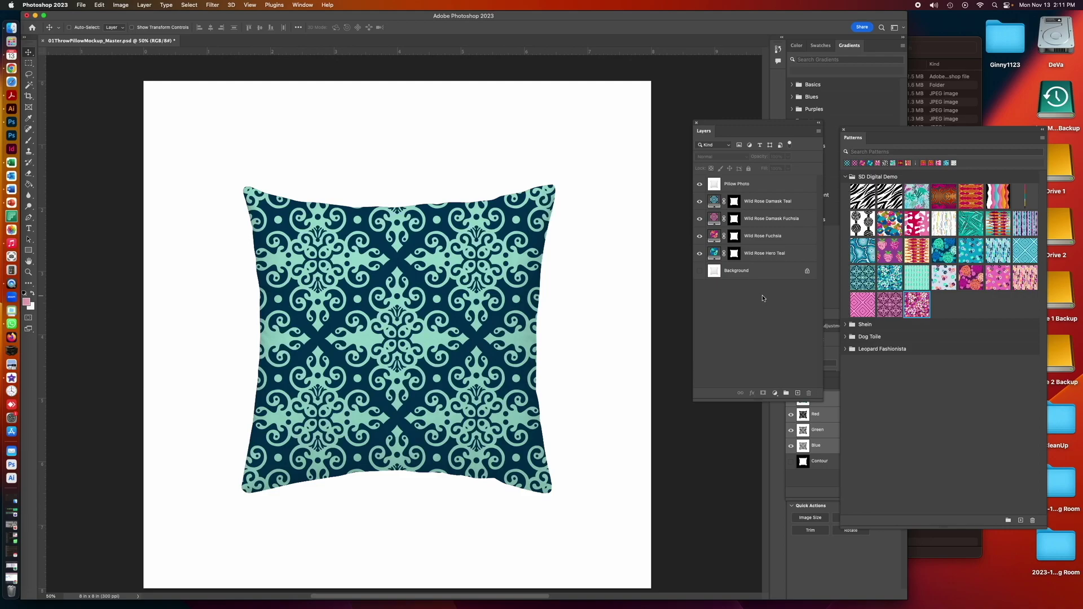
- Duplicate the Wild Rose Damask Teal layer as Dopamine Stripes Red Pink and hide the four Wild Rose pattern layers beneath it
{"action": "left_click", "coordinate": [715, 200]}
{"action": "left_click", "coordinate": [818, 131]}
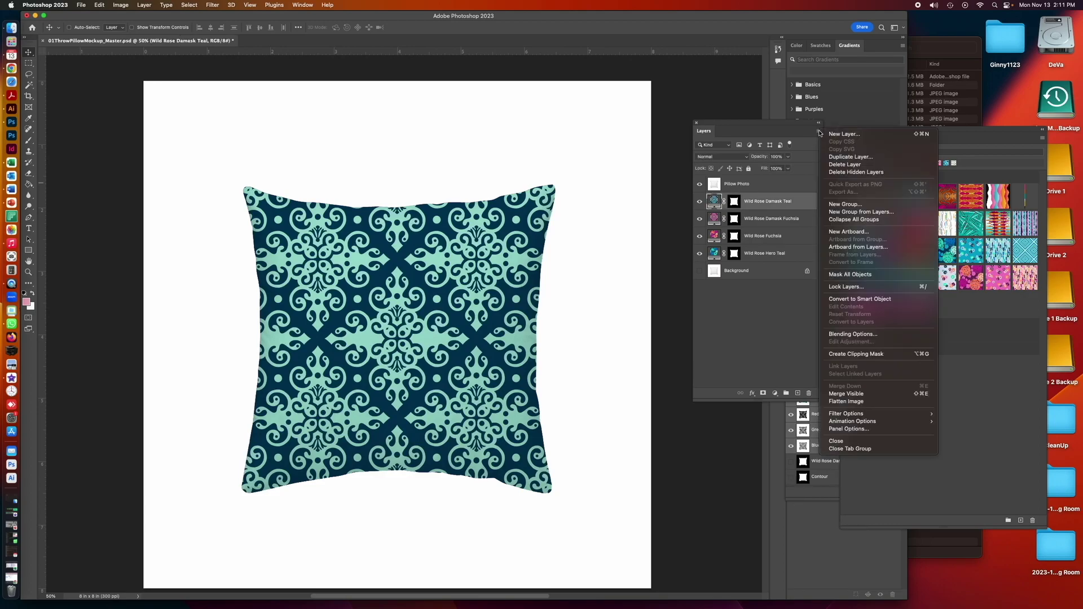
{"action": "left_click", "coordinate": [827, 159]}
{"action": "scroll", "coordinate": [611, 287], "scroll_direction": "right", "scroll_amount": 3}
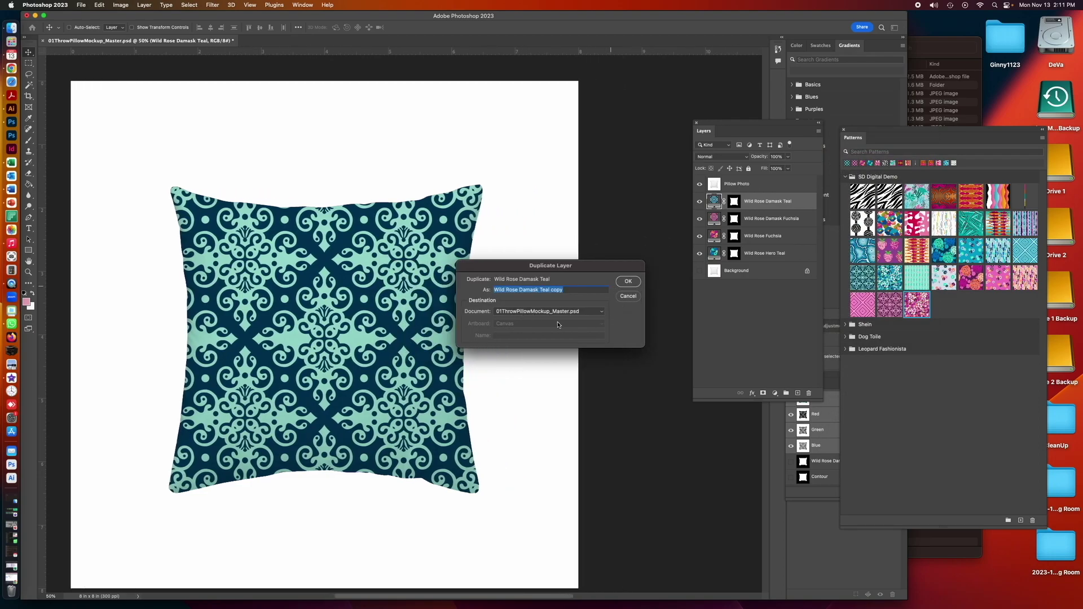
{"action": "type", "text": "Dopamine Stripe"}
{"action": "type", "text": "s Red Pink"}
{"action": "left_click", "coordinate": [628, 282]}
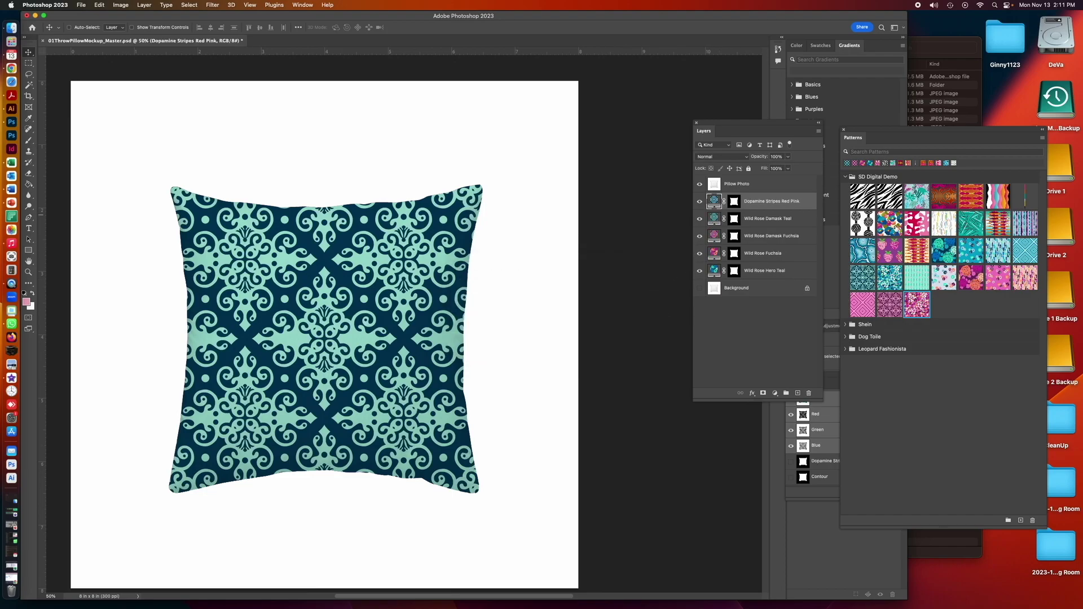
{"action": "left_click_drag", "start_coordinate": [700, 219], "coordinate": [699, 271]}
- Swap the Dopamine Stripes Red Pink layer's fill to the wavy red-and-pink pattern from SD Digital Demo at 25% scale
{"action": "double_click", "coordinate": [714, 202]}
{"action": "left_click", "coordinate": [591, 282]}
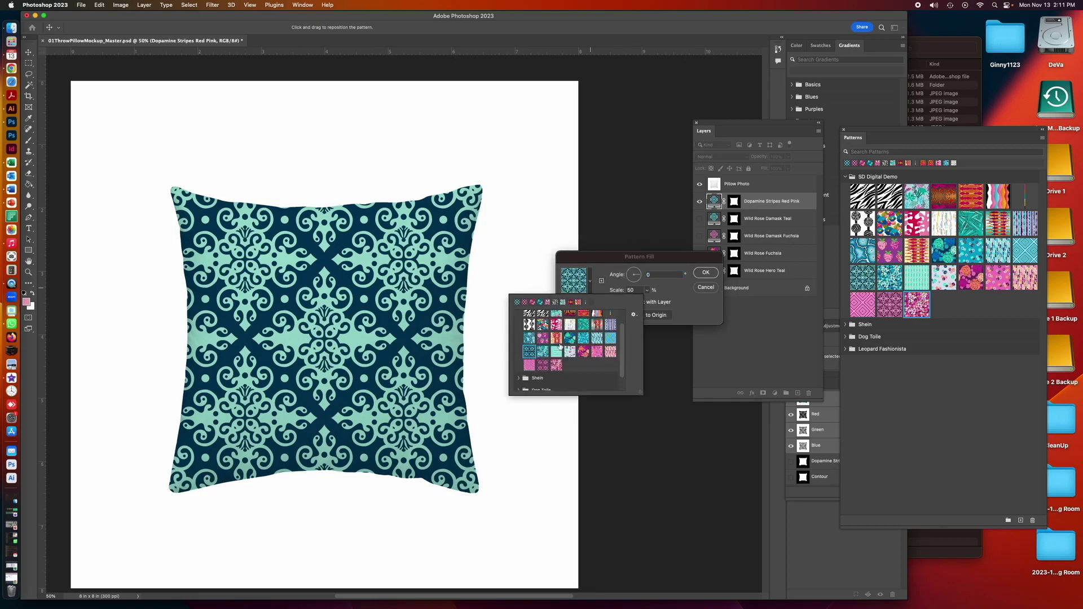
{"action": "left_click", "coordinate": [556, 325]}
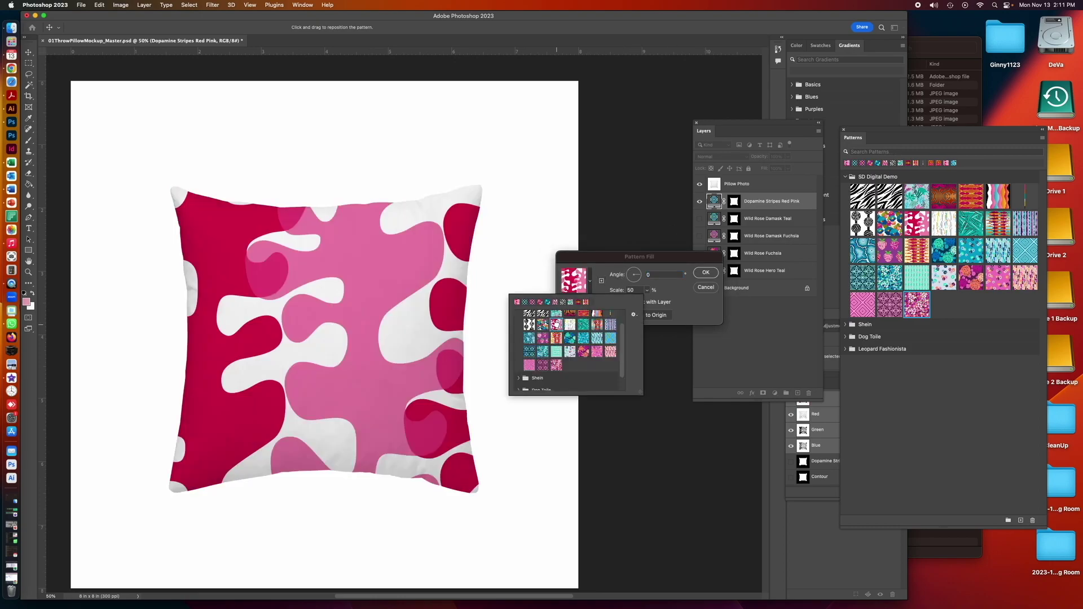
{"action": "left_click", "coordinate": [602, 281]}
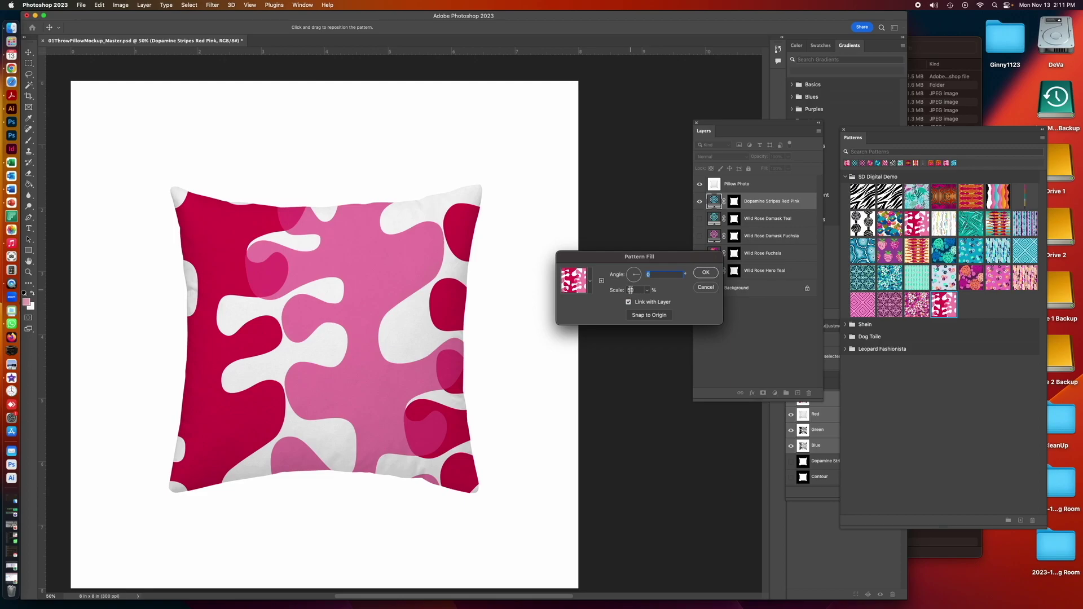
{"action": "left_click", "coordinate": [647, 290]}
{"action": "left_click_drag", "start_coordinate": [649, 302], "coordinate": [646, 301]}
{"action": "left_click", "coordinate": [618, 290]}
{"action": "type", "text": "25"}
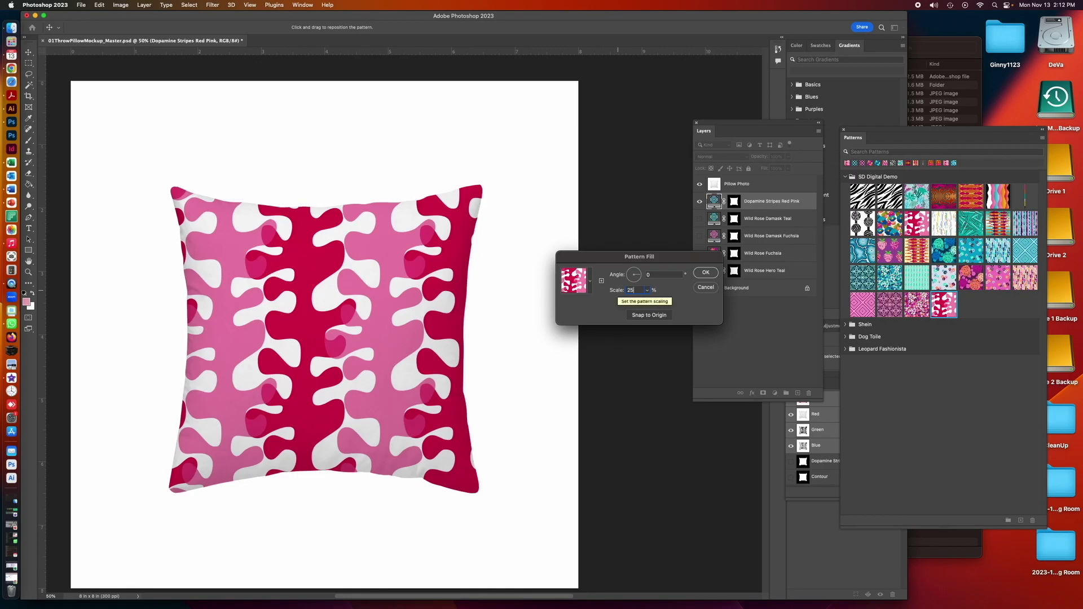
{"action": "left_click", "coordinate": [706, 274]}
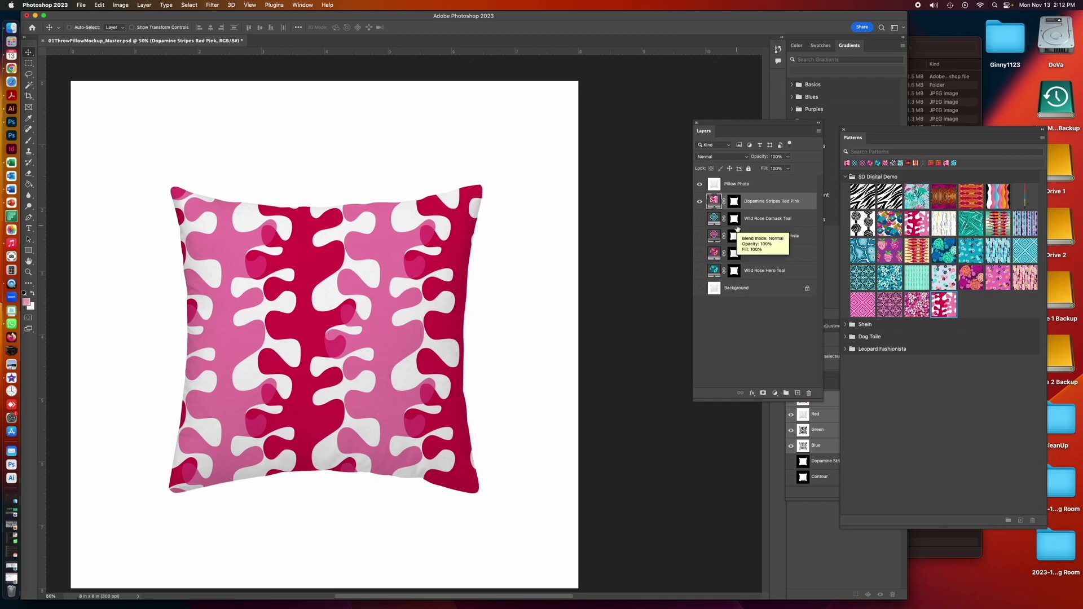
- Set the Dopamine Stripes Red Pink pattern angle to 45° and shift the pattern slightly within the pillow shape
{"action": "double_click", "coordinate": [713, 201]}
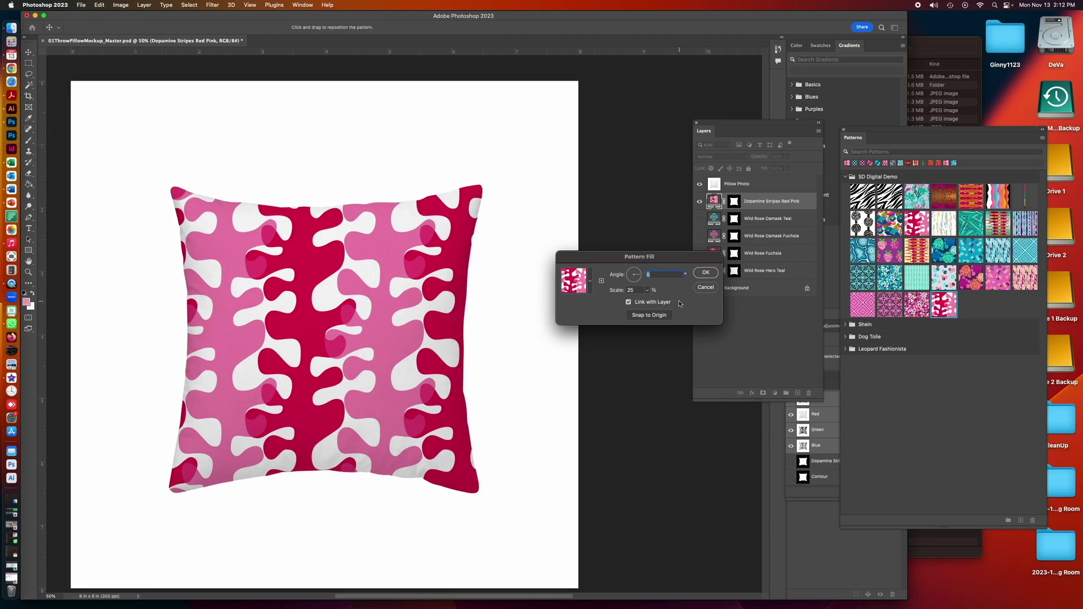
{"action": "type", "text": "45"}
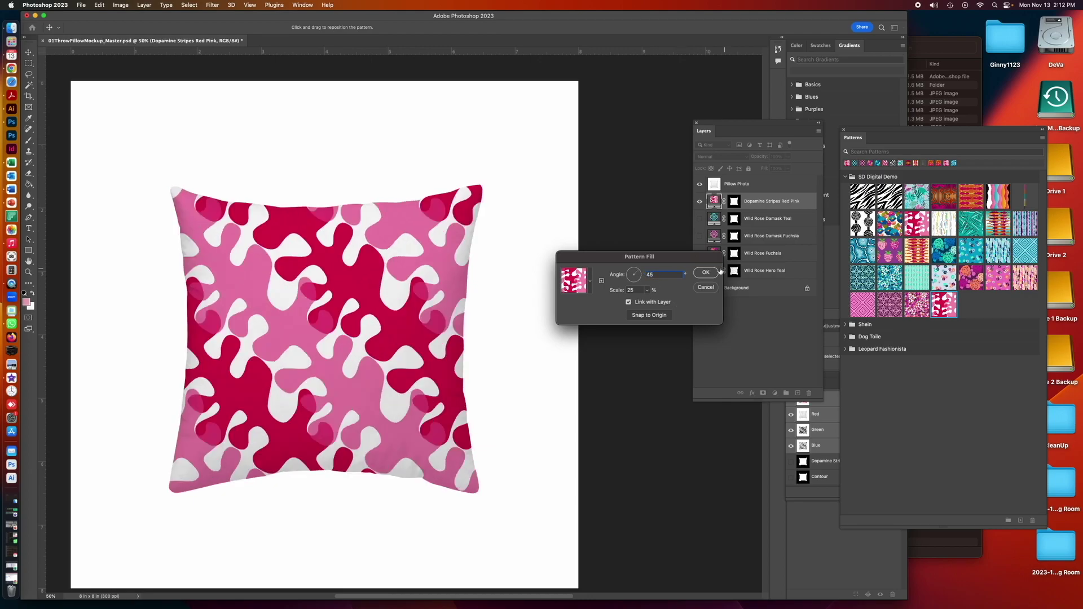
{"action": "left_click", "coordinate": [704, 273]}
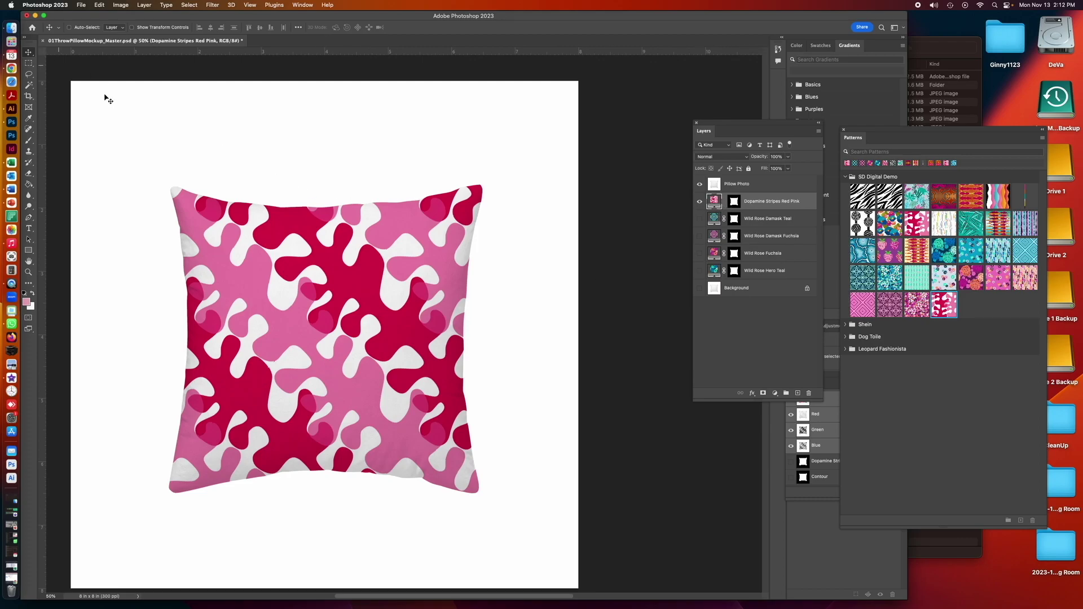
{"action": "mouse_move", "coordinate": [322, 279]}
{"action": "left_mouse_down"}
{"action": "mouse_move", "coordinate": [311, 286]}
{"action": "mouse_move", "coordinate": [324, 287]}
{"action": "left_mouse_up"}
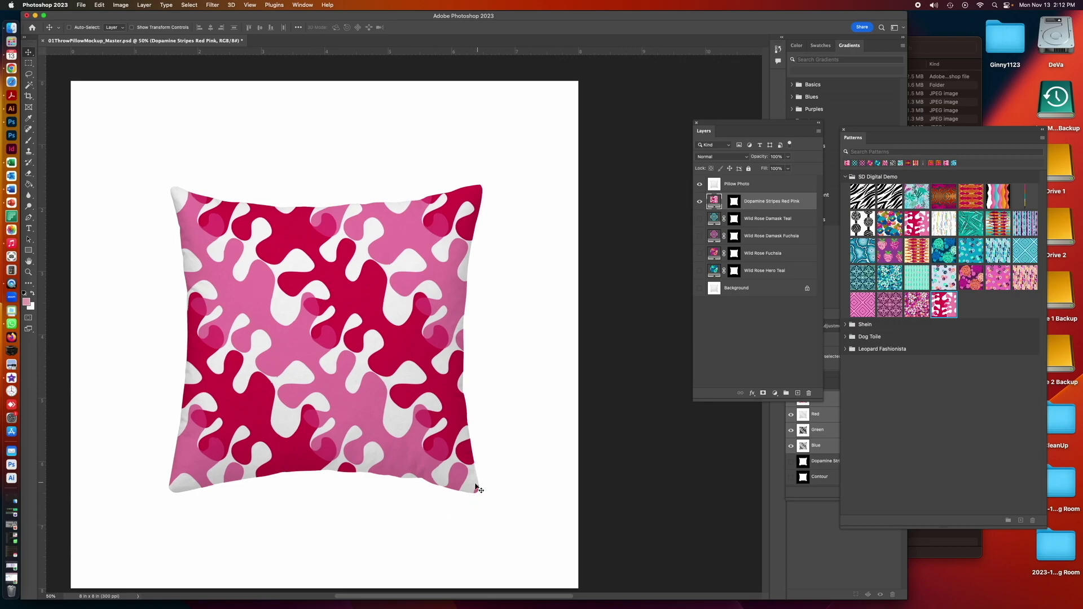
{"action": "left_click_drag", "start_coordinate": [417, 433], "coordinate": [449, 407]}
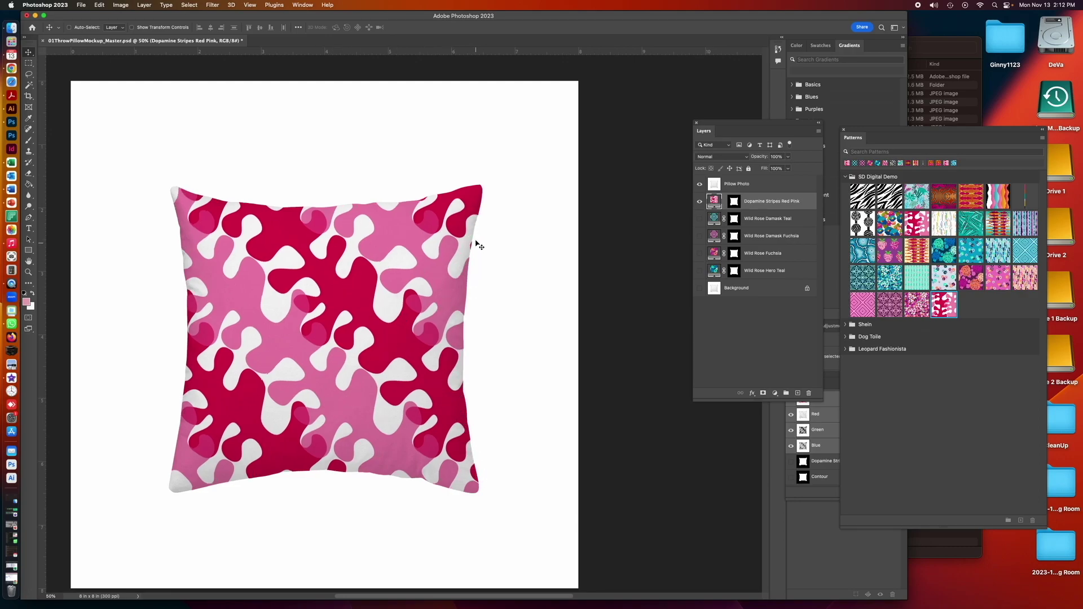
{"action": "left_click_drag", "start_coordinate": [382, 291], "coordinate": [373, 286]}
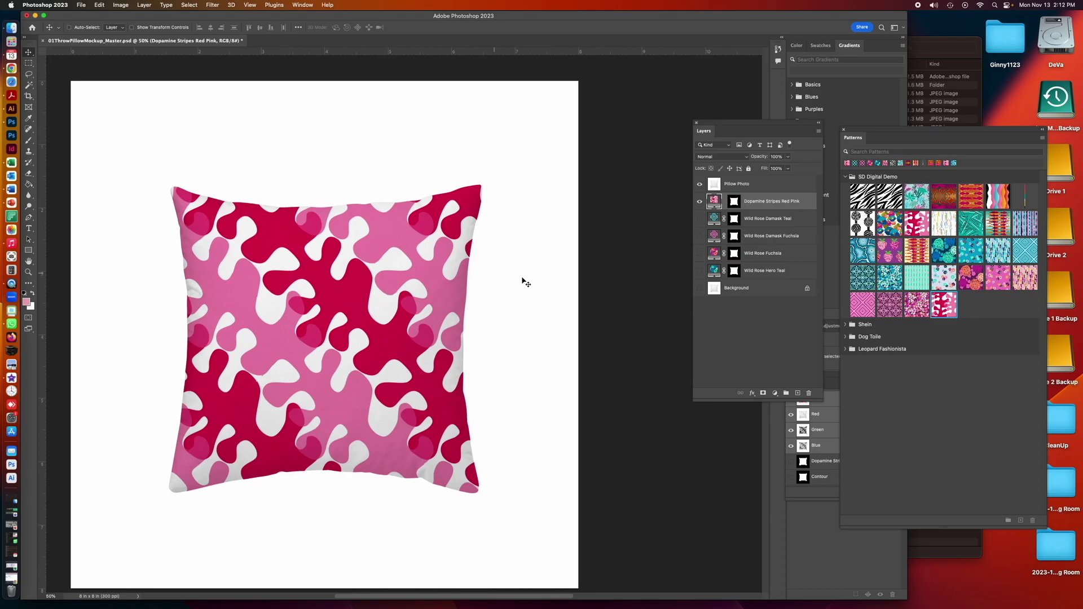
- Make the Background layer visible, toggling the Pillow Photo layer off and on to compare the shading, and save the master PSD
{"action": "left_click", "coordinate": [699, 184]}
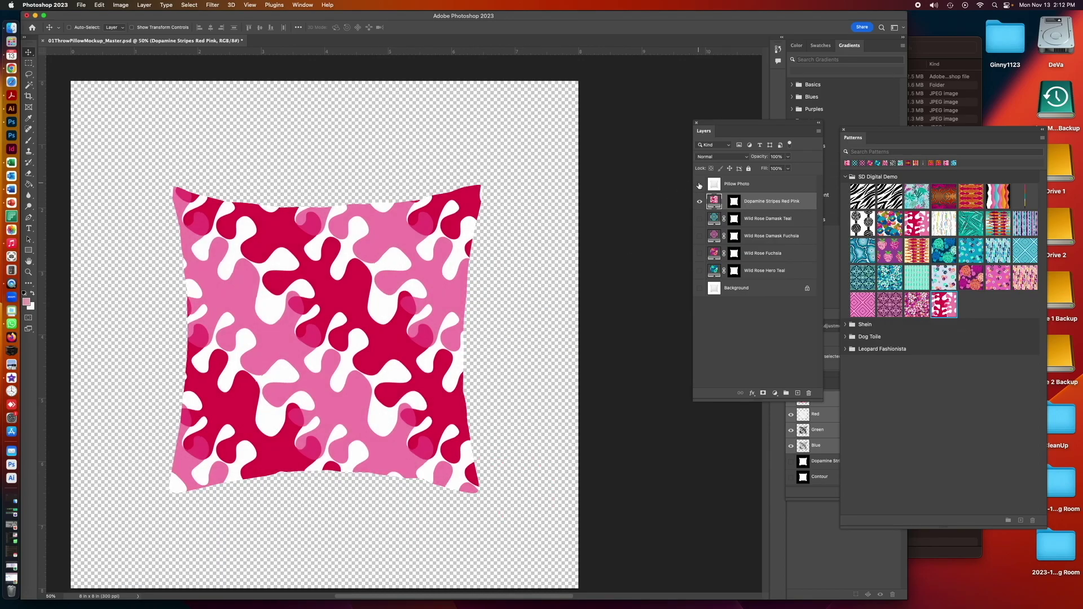
{"action": "left_click", "coordinate": [699, 288]}
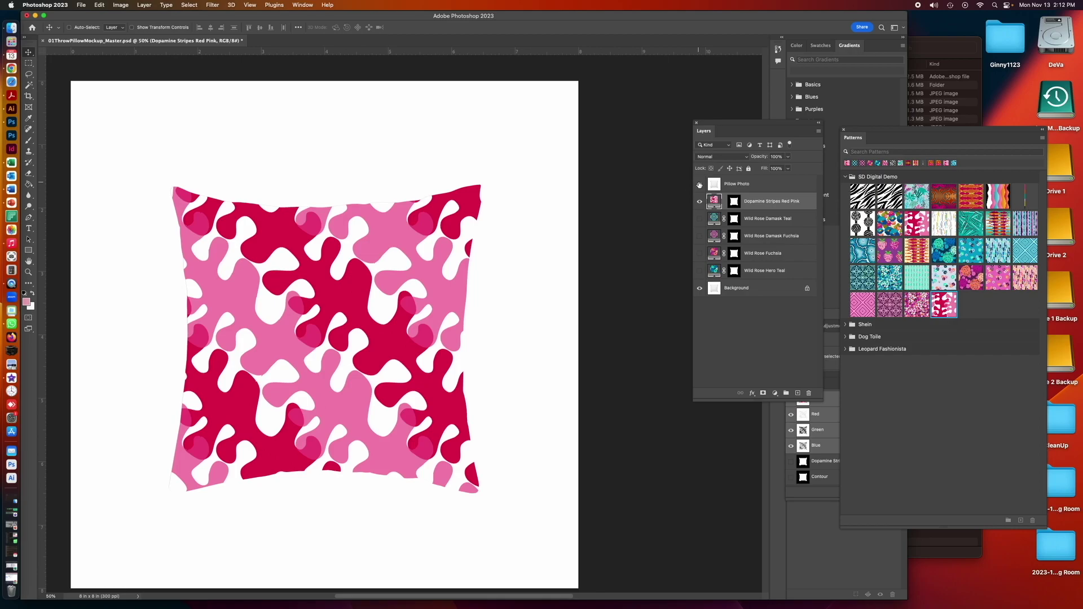
{"action": "left_click", "coordinate": [699, 184]}
{"action": "left_click", "coordinate": [741, 185]}
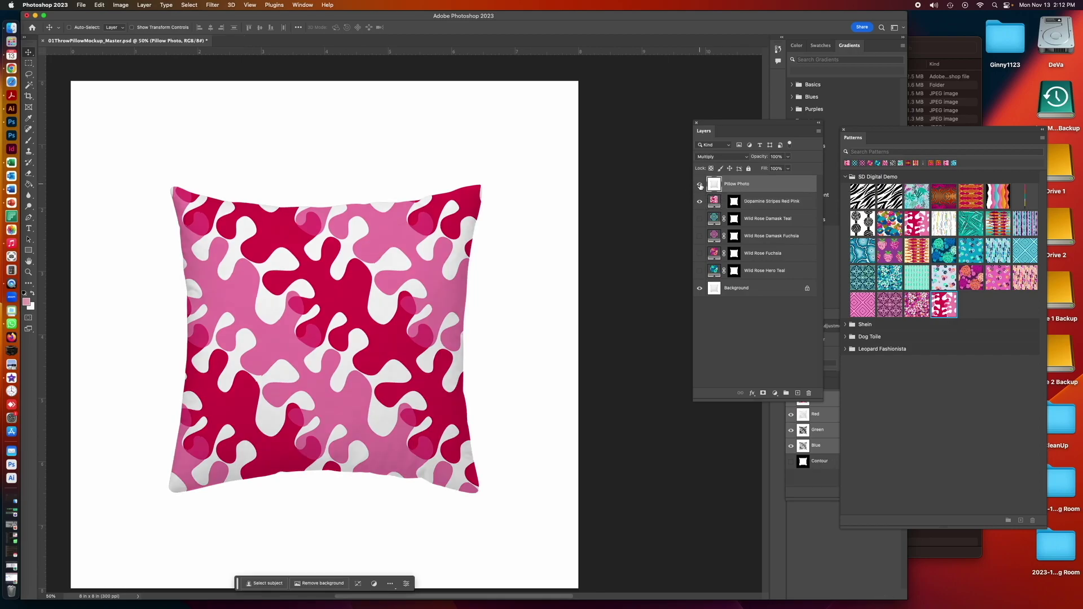
{"action": "left_click", "coordinate": [700, 184]}
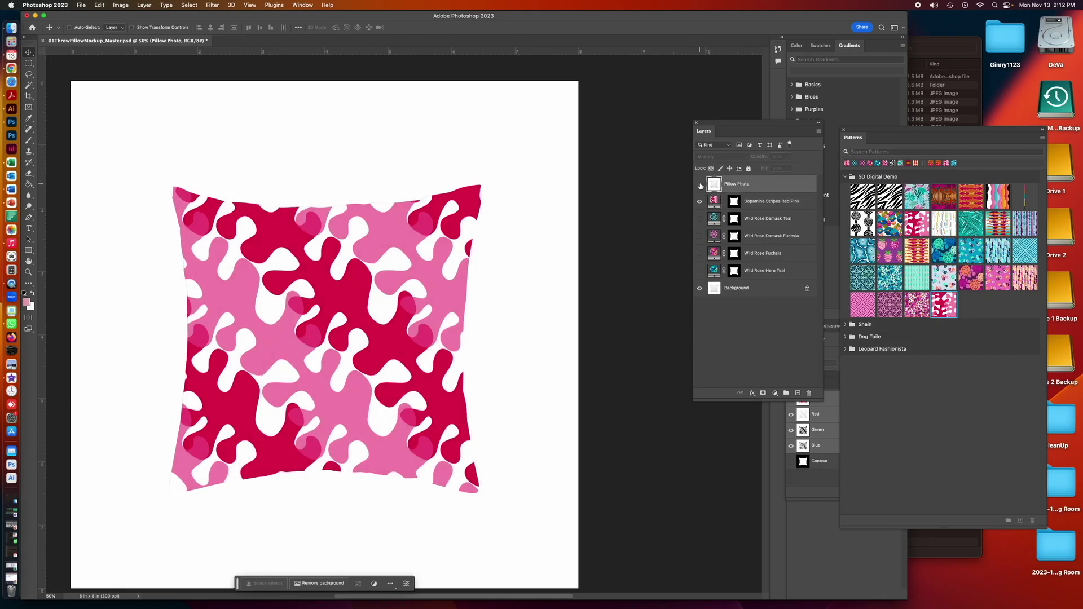
{"action": "left_click", "coordinate": [700, 184]}
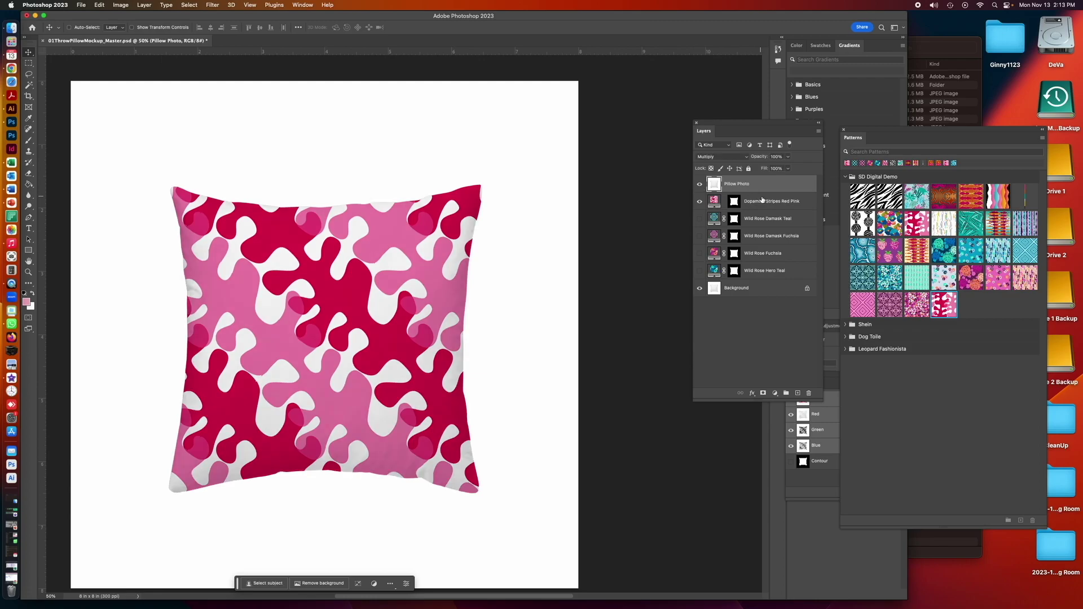
{"action": "left_click", "coordinate": [82, 5]}
{"action": "left_click", "coordinate": [90, 93]}
- Create a new layer group named Wild Rose in Pass Through mode at 100% opacity
{"action": "left_click", "coordinate": [818, 132]}
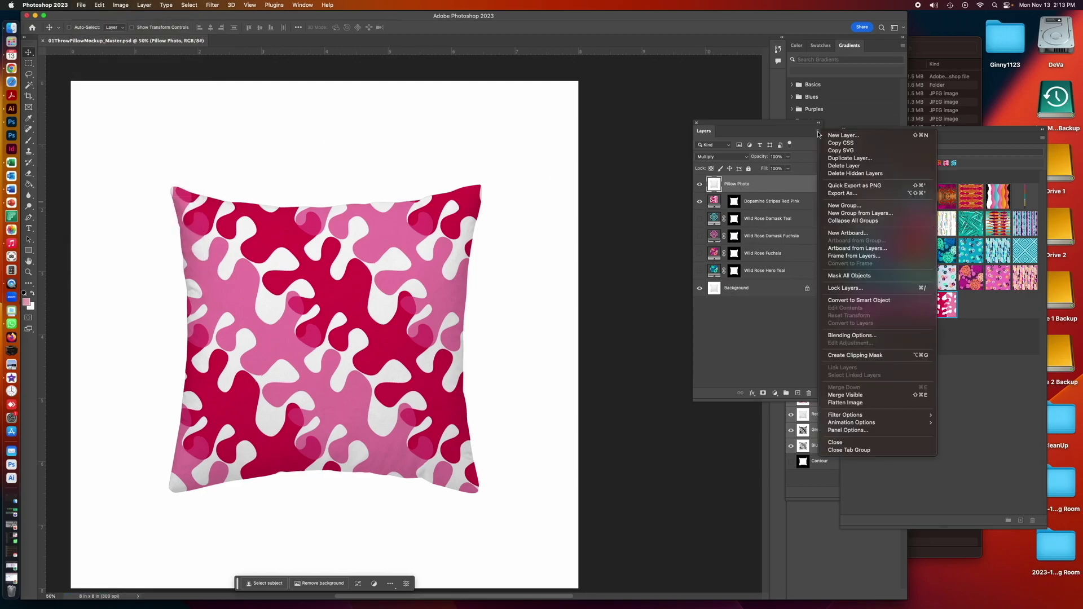
{"action": "left_click", "coordinate": [832, 206]}
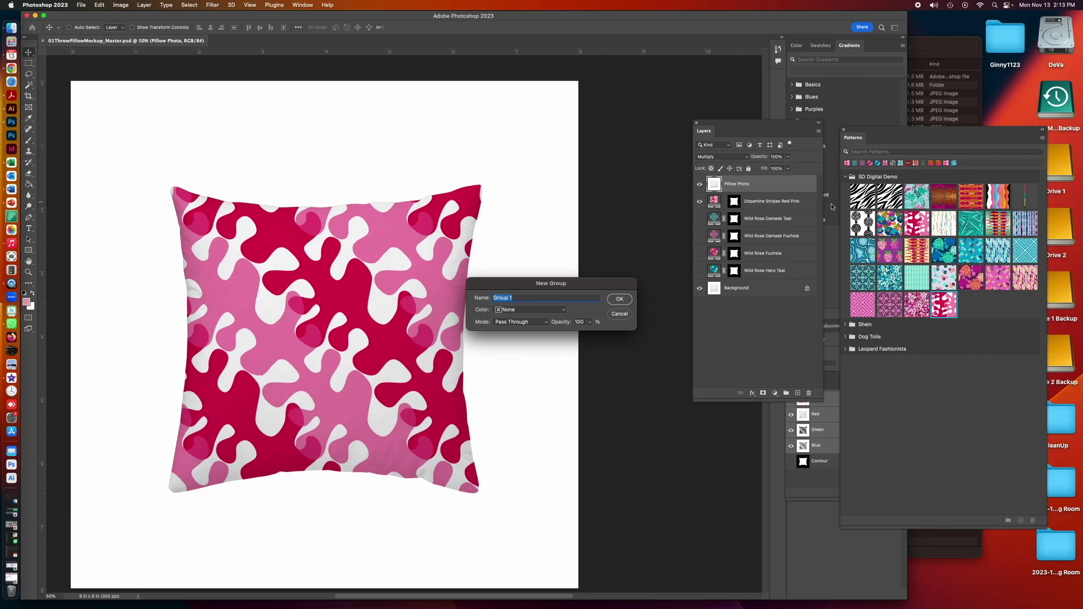
{"action": "type", "text": "Wild Rose"}
{"action": "double_click", "coordinate": [505, 298]}
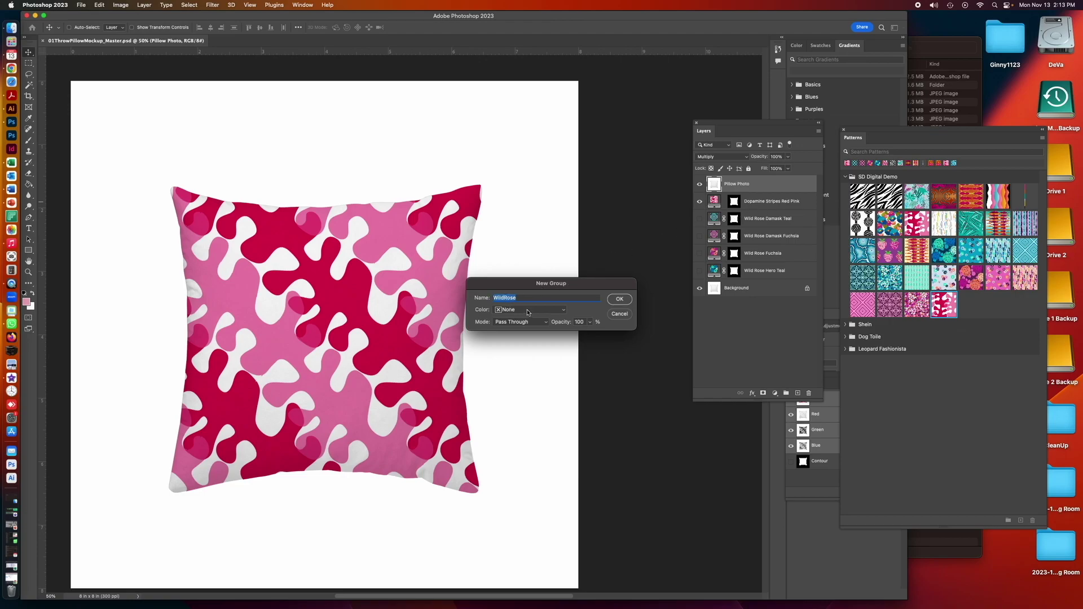
{"action": "left_click", "coordinate": [620, 298]}
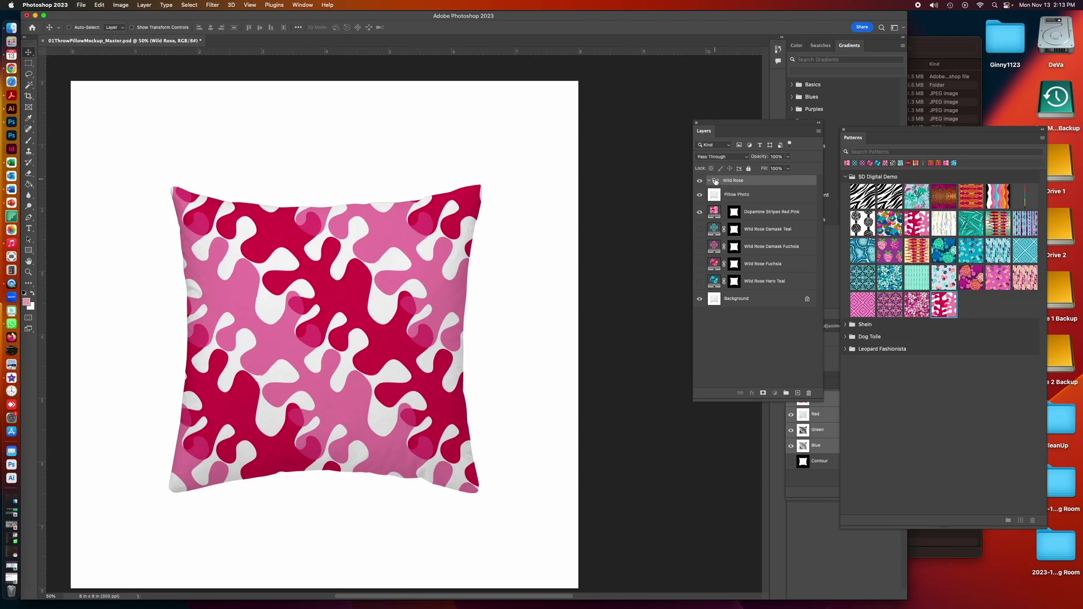
- Place the Wild Rose group below the Dopamine Stripes Red Pink layer and move the four Wild Rose layers into it, made visible
{"action": "left_click_drag", "start_coordinate": [716, 180], "coordinate": [700, 280]}
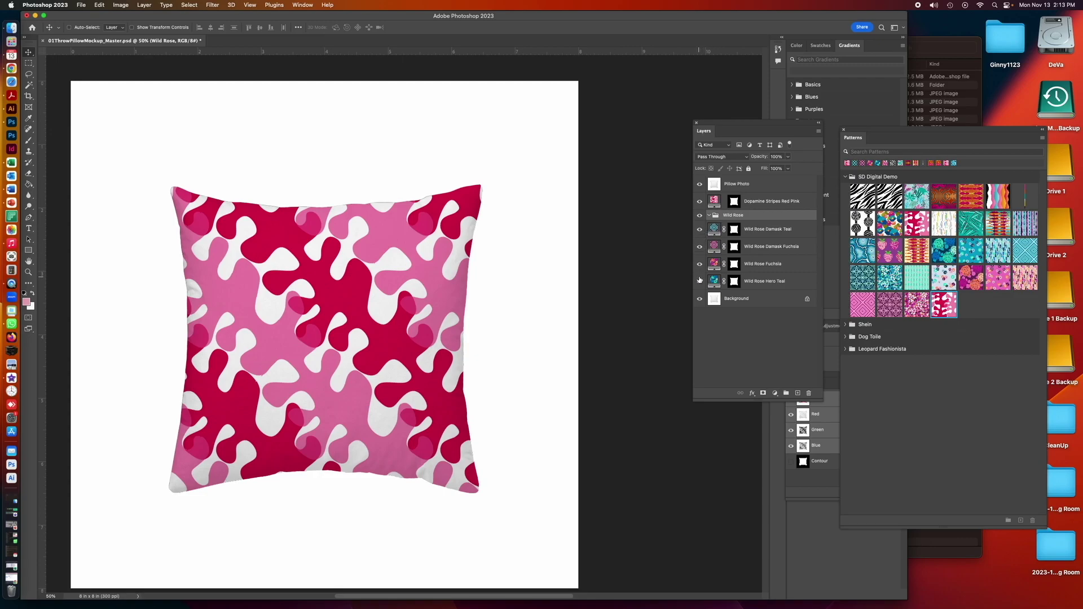
{"action": "left_click", "coordinate": [716, 230]}
{"action": "left_click", "coordinate": [714, 279], "text": "shift"}
{"action": "left_click_drag", "start_coordinate": [717, 229], "coordinate": [721, 219]}
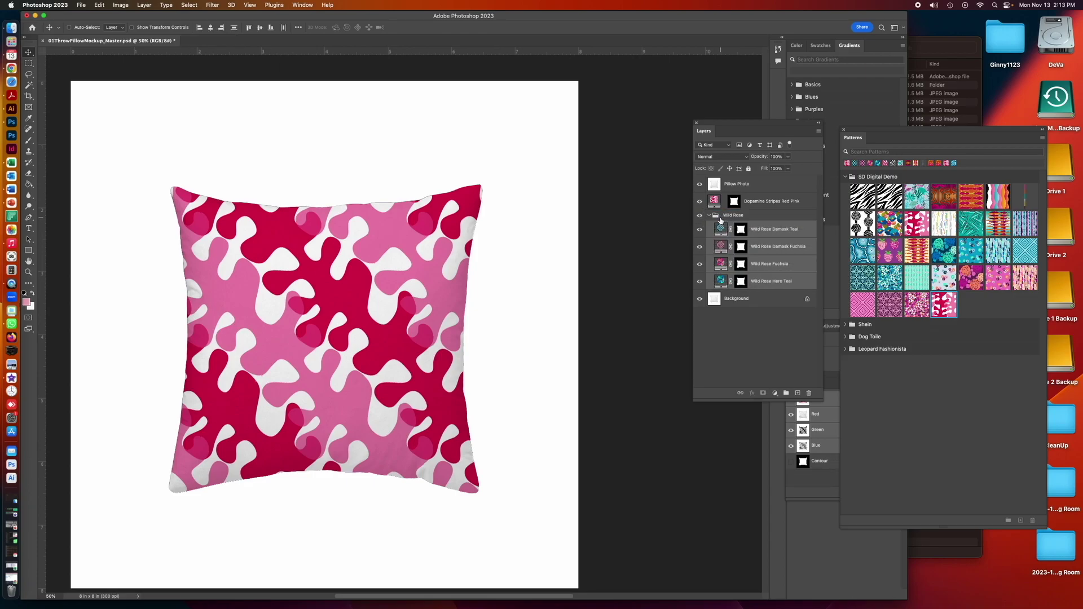
- Hide the Wild Rose group, briefly expand it to check its layers, and leave it collapsed
{"action": "left_click", "coordinate": [710, 217]}
{"action": "left_click", "coordinate": [699, 215]}
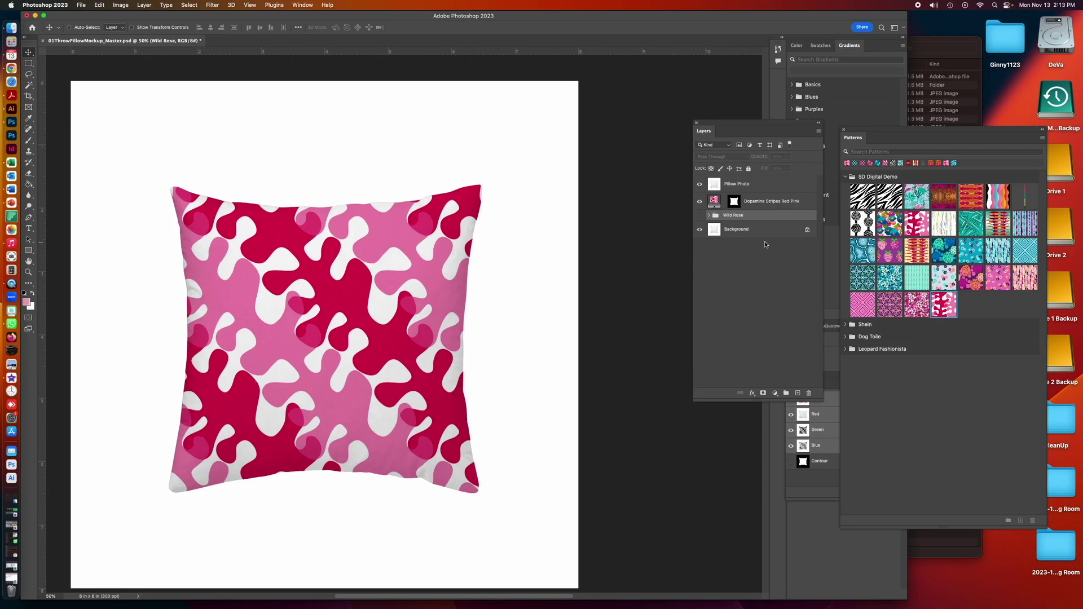
{"action": "left_click", "coordinate": [710, 215]}
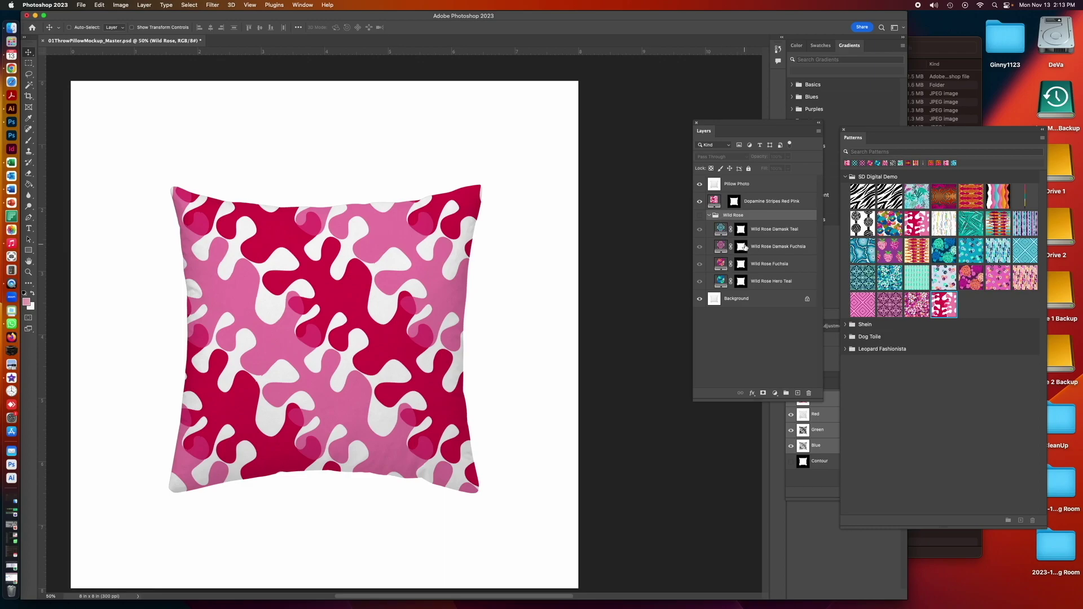
{"action": "left_click", "coordinate": [710, 216]}
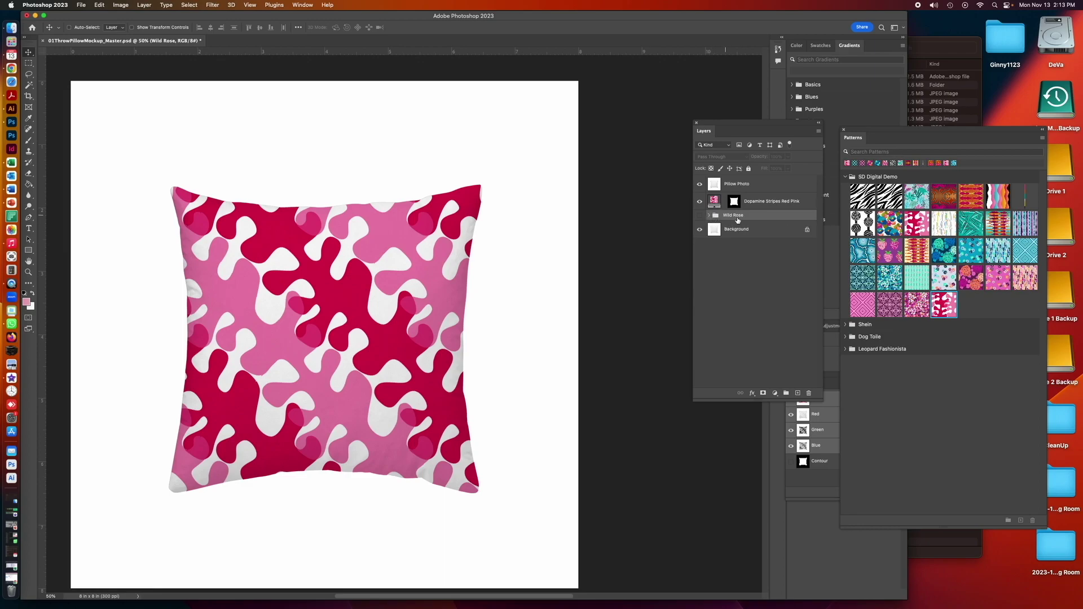